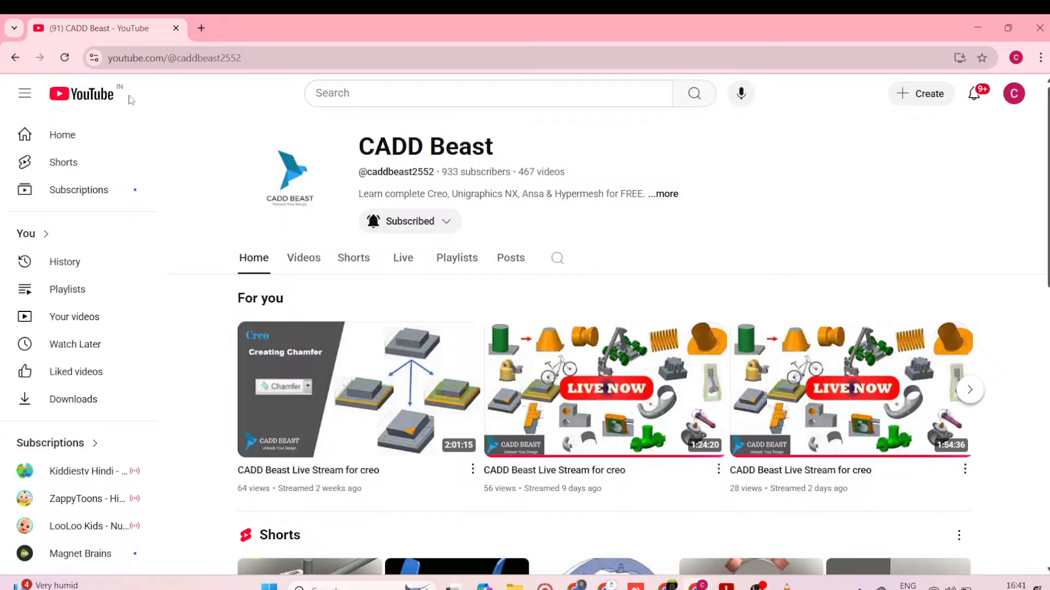
# Reload the CADD Beast channel page, dismiss the notification, and open the channel's current live stream
pyautogui.click(70, 58)
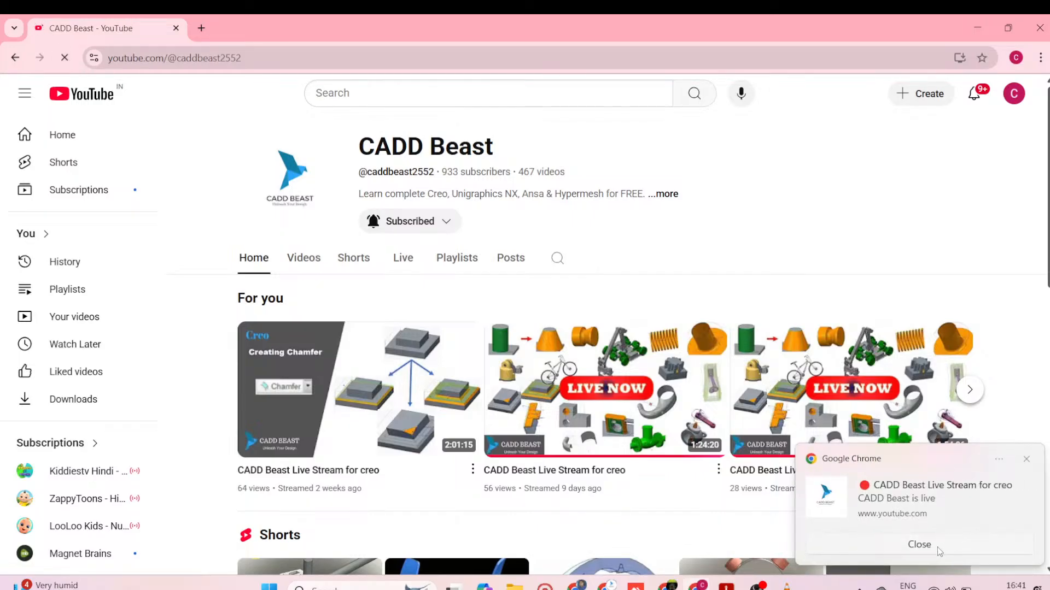
pyautogui.click(891, 541)
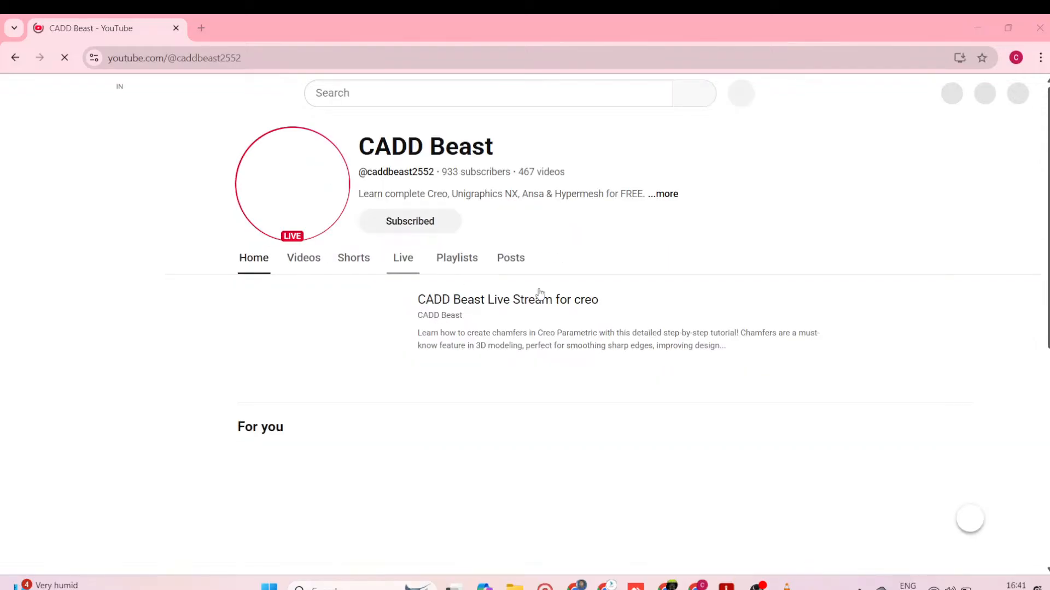
pyautogui.click(301, 167)
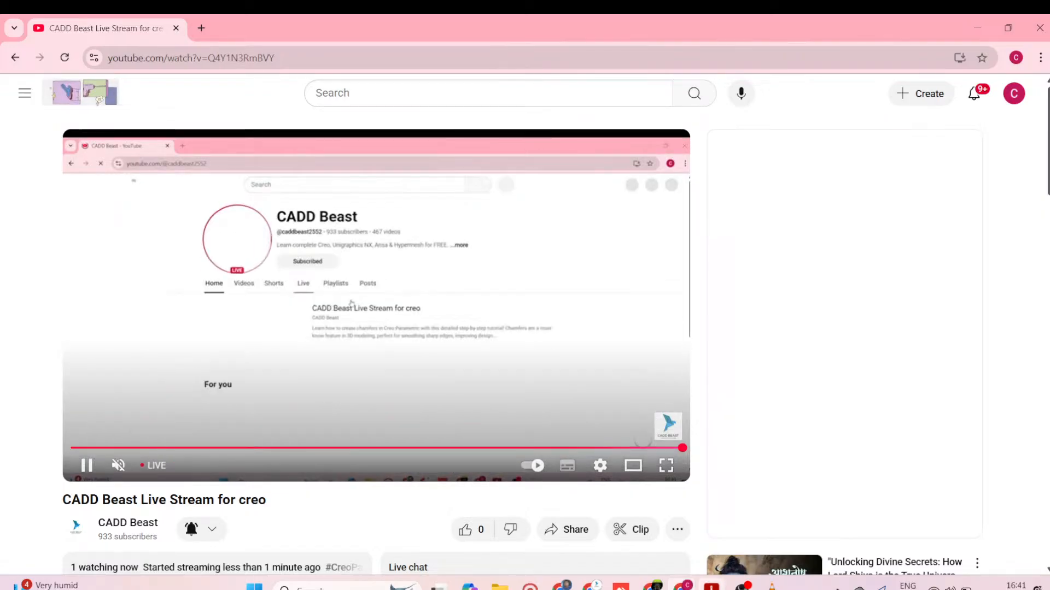
# Switch to the second Chrome profile window, reload the CADD Beast channel there, and open its live stream
pyautogui.click(654, 586)
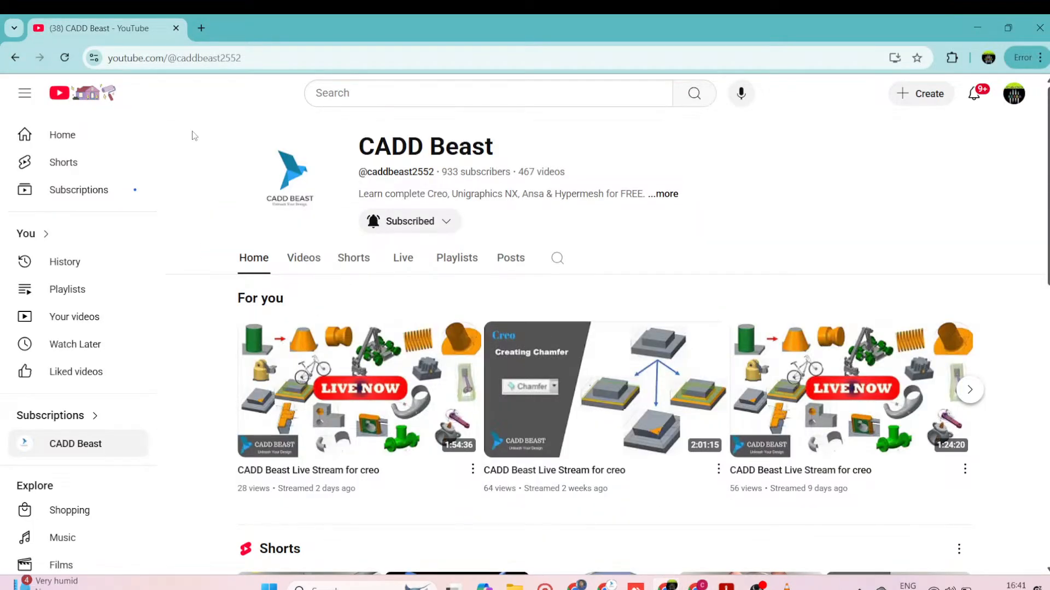
pyautogui.click(64, 57)
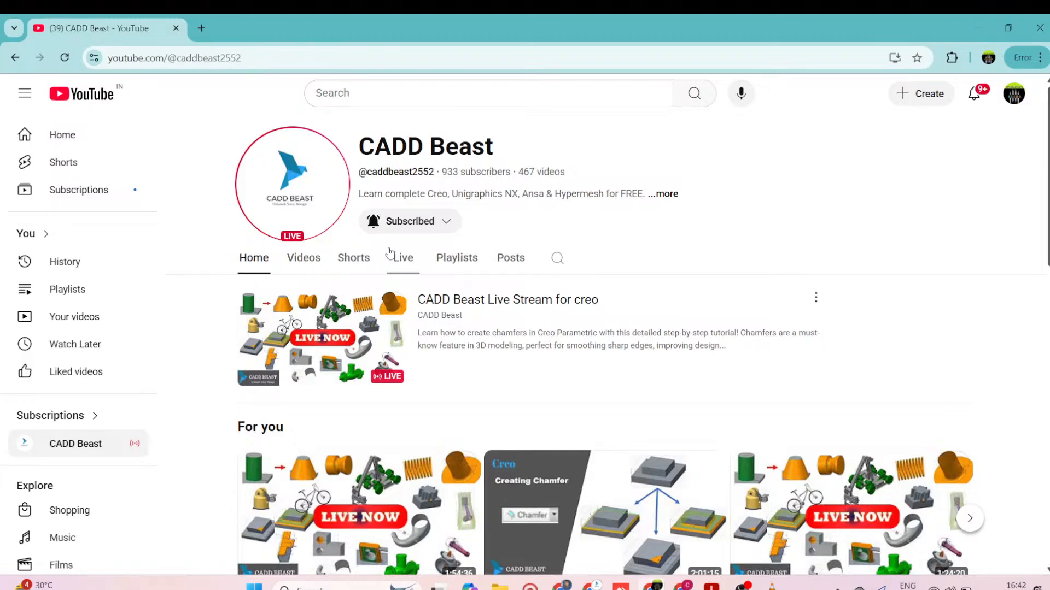
pyautogui.click(300, 187)
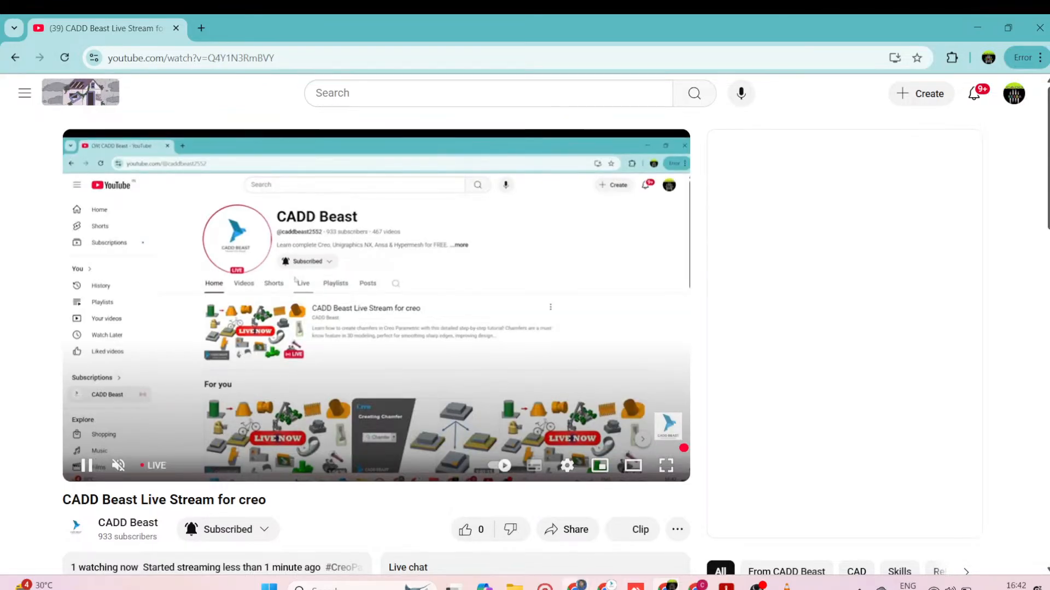
# Switch to the third Chrome profile window, reload the CADD Beast channel there, and open its live stream
pyautogui.hotkey('alt', 'Tab')
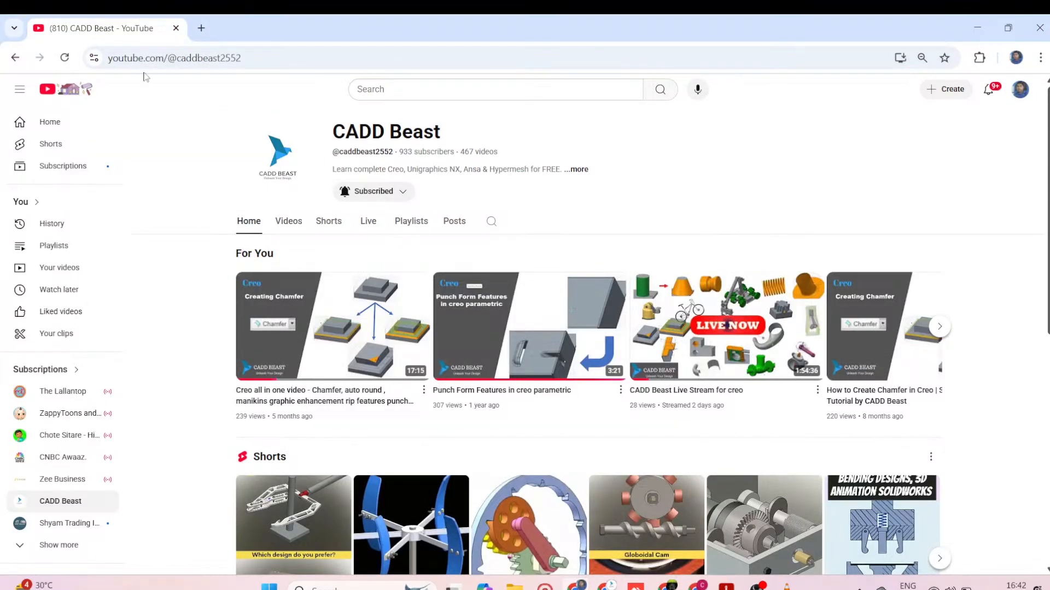
pyautogui.click(64, 57)
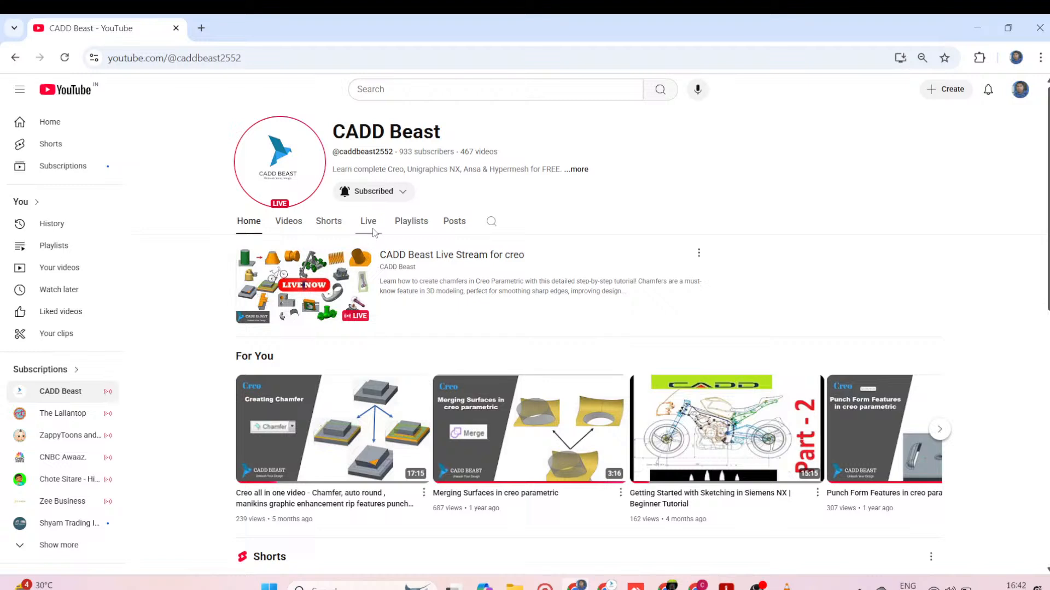
pyautogui.click(258, 174)
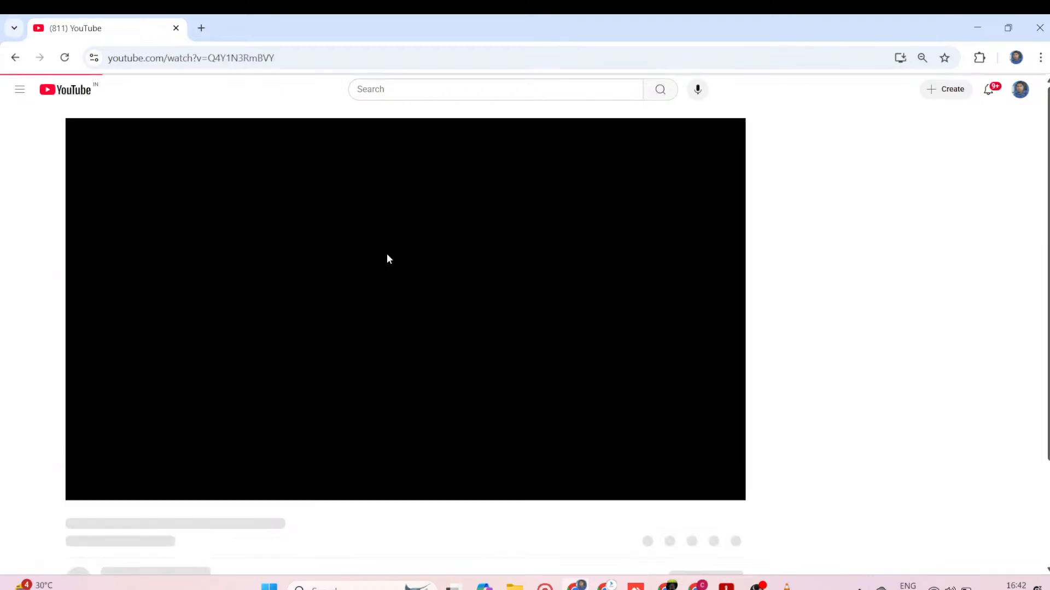
# Switch to VLC media player and show the Project 1 video in full screen
pyautogui.moveTo(786, 587)
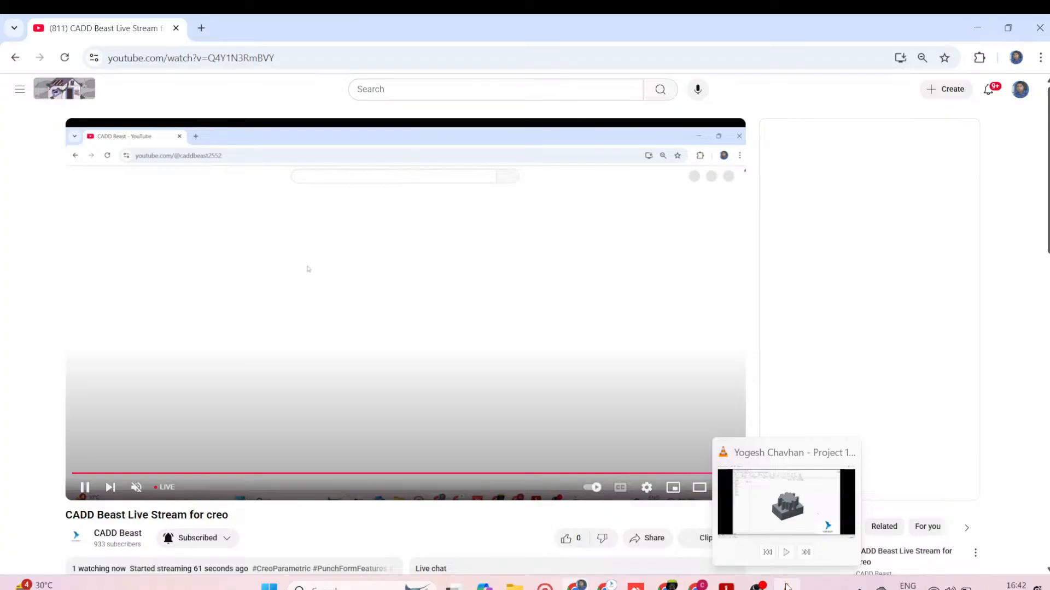
pyautogui.click(786, 587)
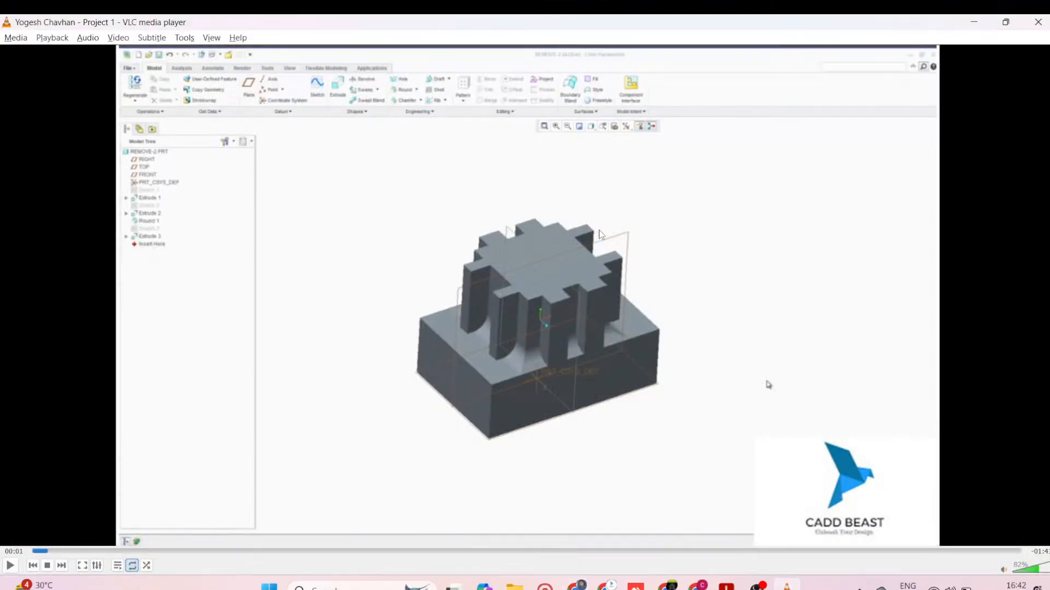
pyautogui.doubleClick(602, 238)
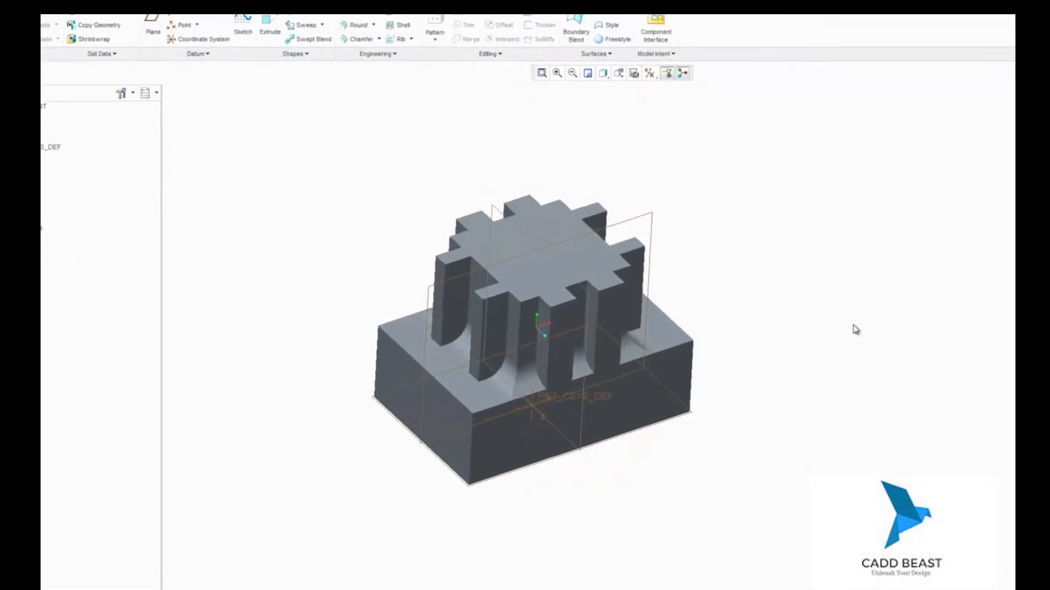
pyautogui.moveTo(494, 377); pyautogui.dragTo(539, 546, button='middle')
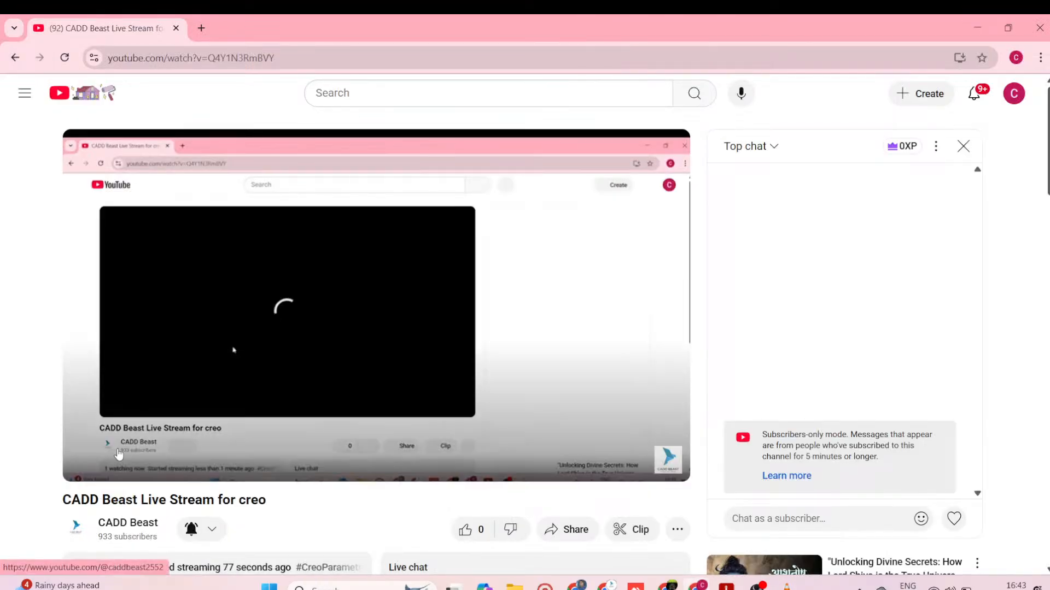
# Like the CADD Beast live stream in each of the three Chrome profile windows
pyautogui.click(670, 587)
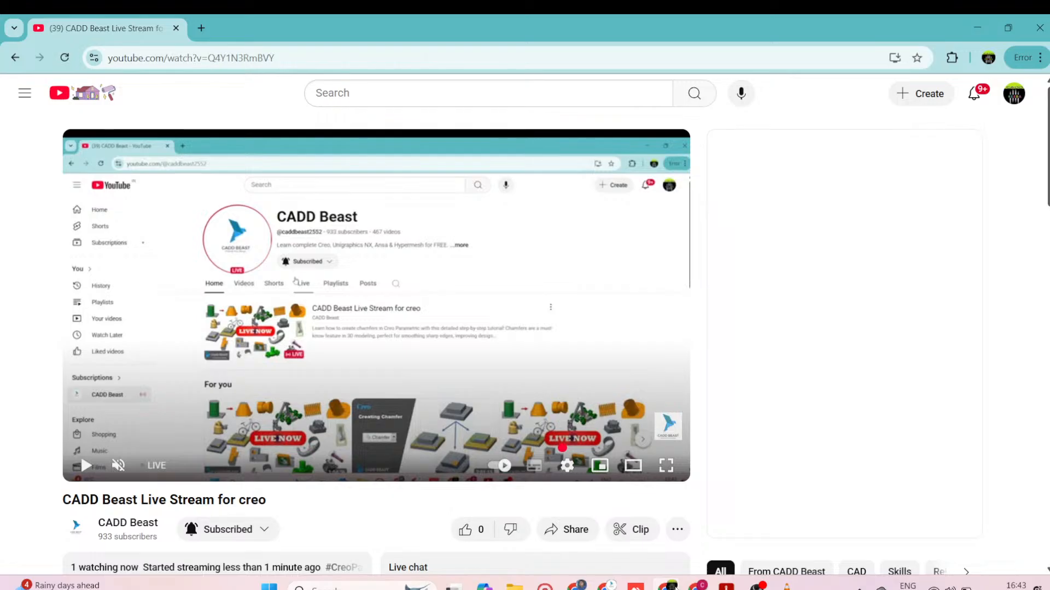
pyautogui.click(465, 530)
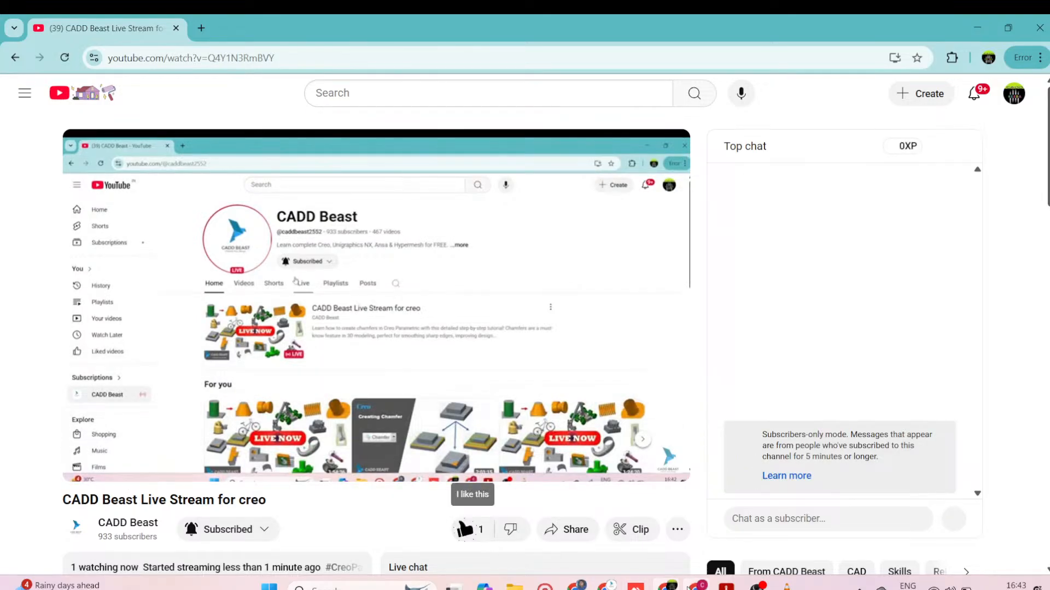
pyautogui.click(691, 588)
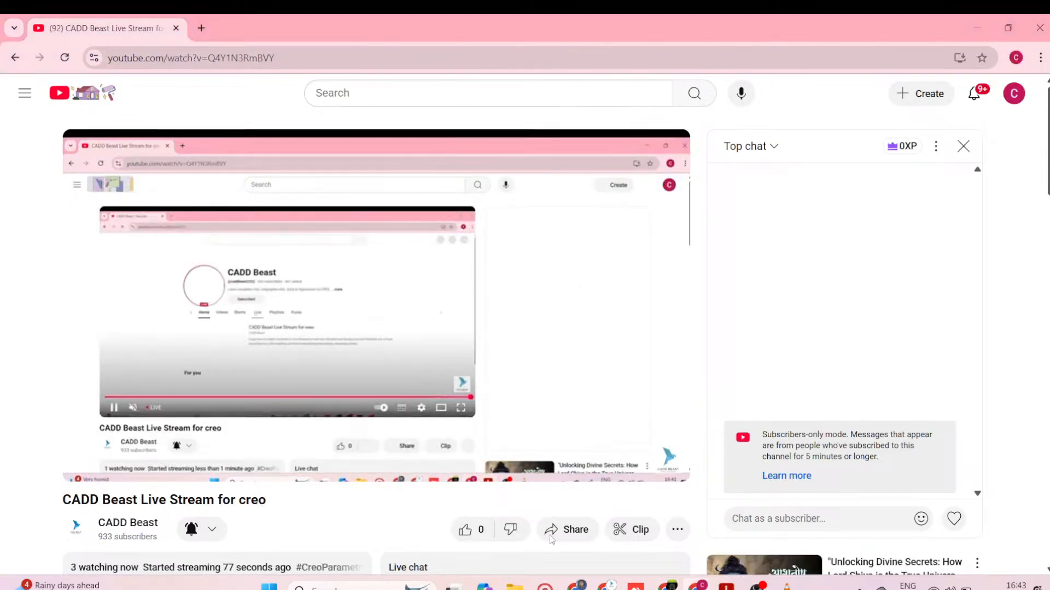
pyautogui.click(465, 529)
pyautogui.hotkey('alt', 'Tab')
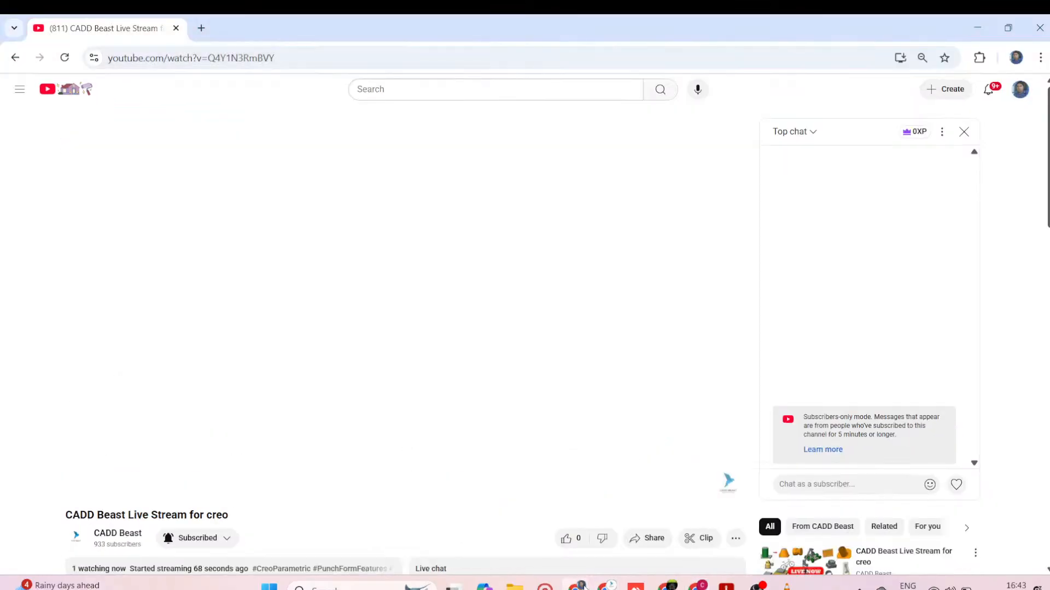
pyautogui.click(566, 538)
pyautogui.scroll(-1, 306, 416)
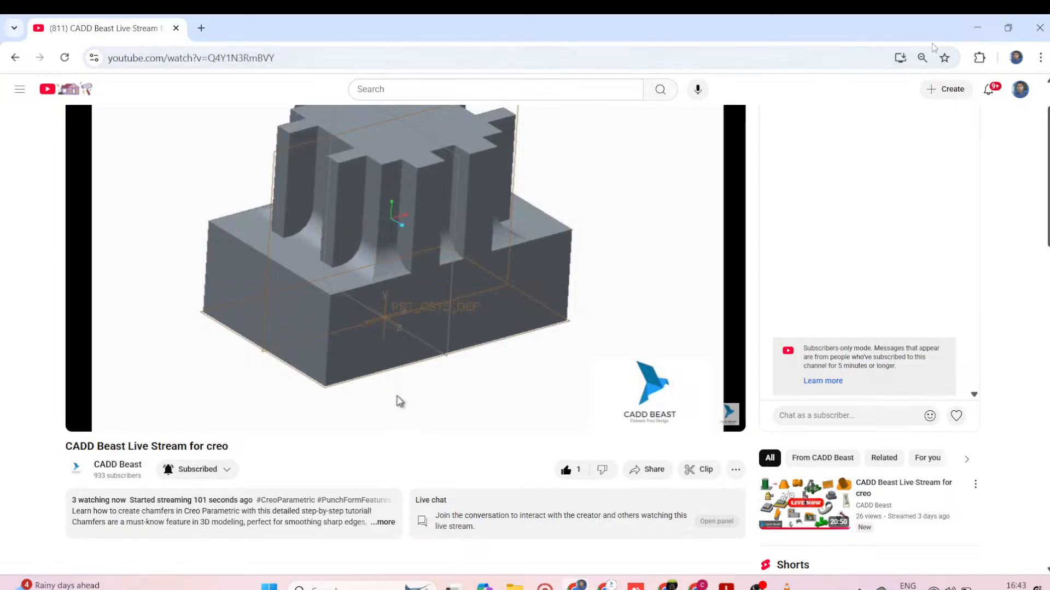
# Minimize the three Chrome windows to return to the full-screen Creo video
pyautogui.click(978, 34)
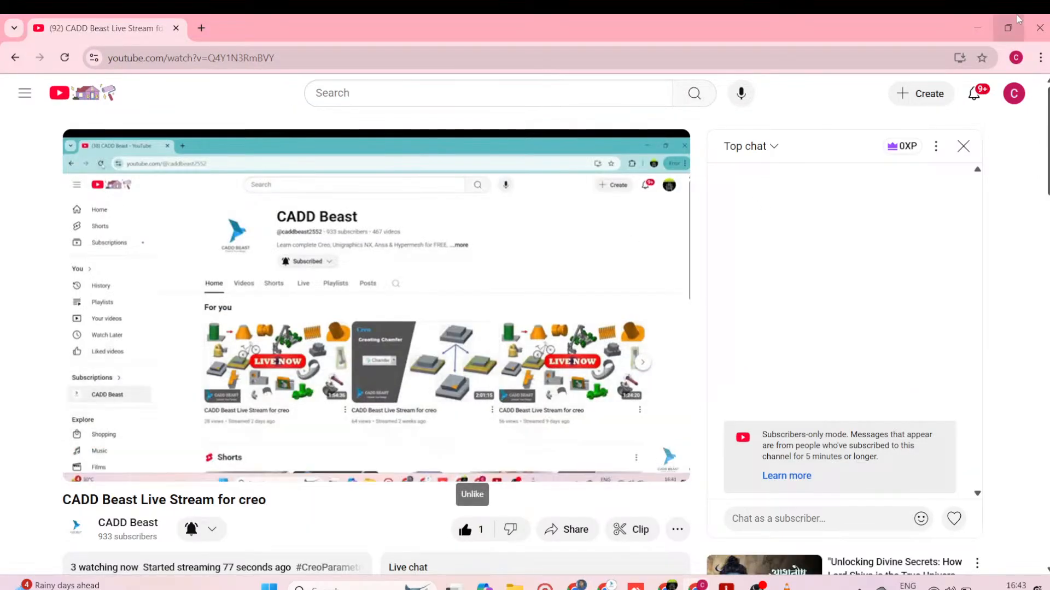
pyautogui.click(974, 32)
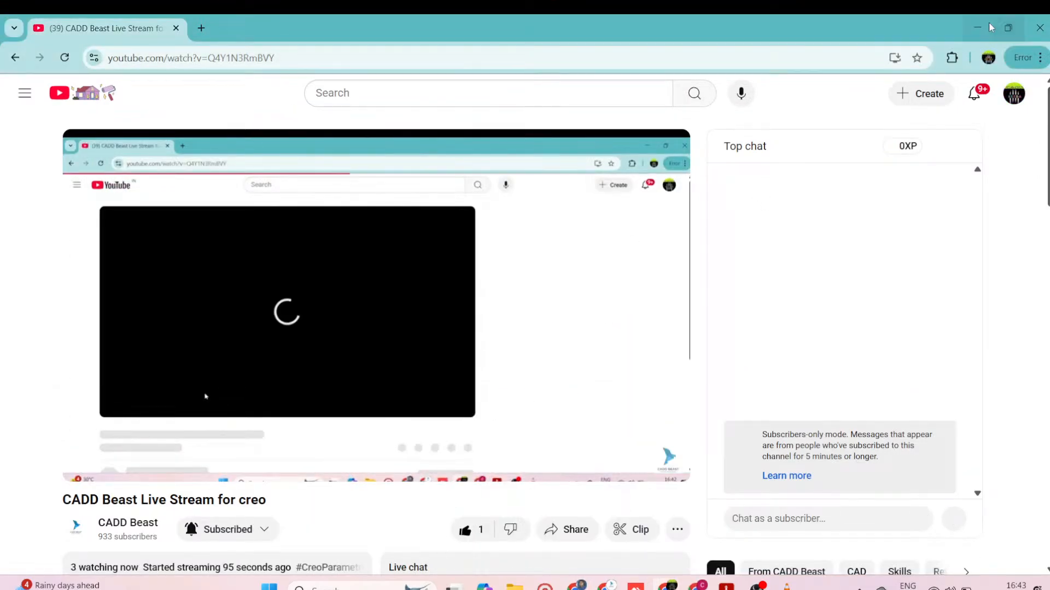
pyautogui.click(987, 23)
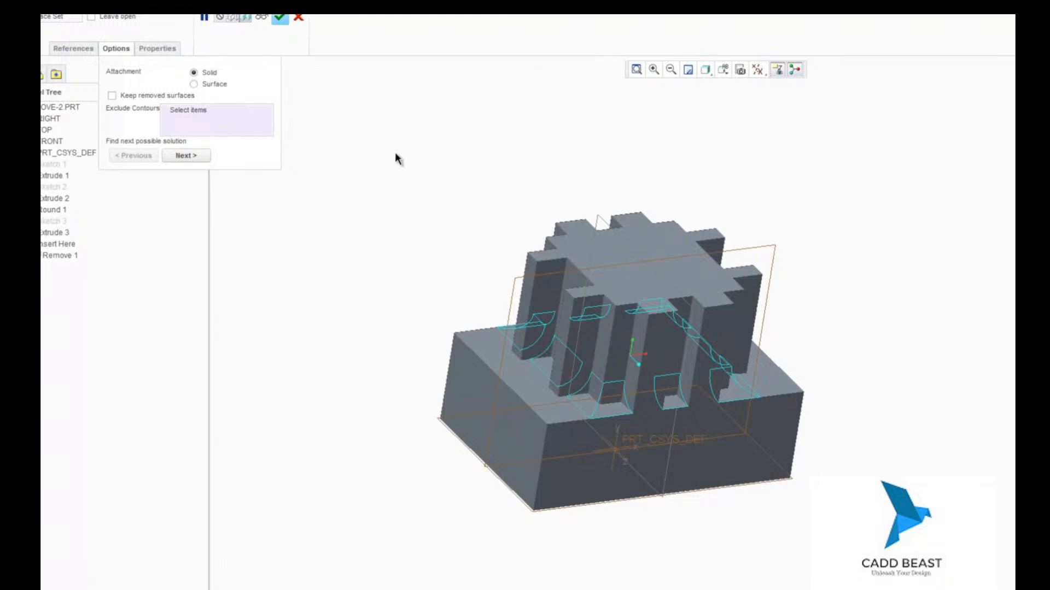
# Exclude selected Round 1 contours around the base of the ribs from the Remove feature, then complete the feature
pyautogui.click(623, 414)
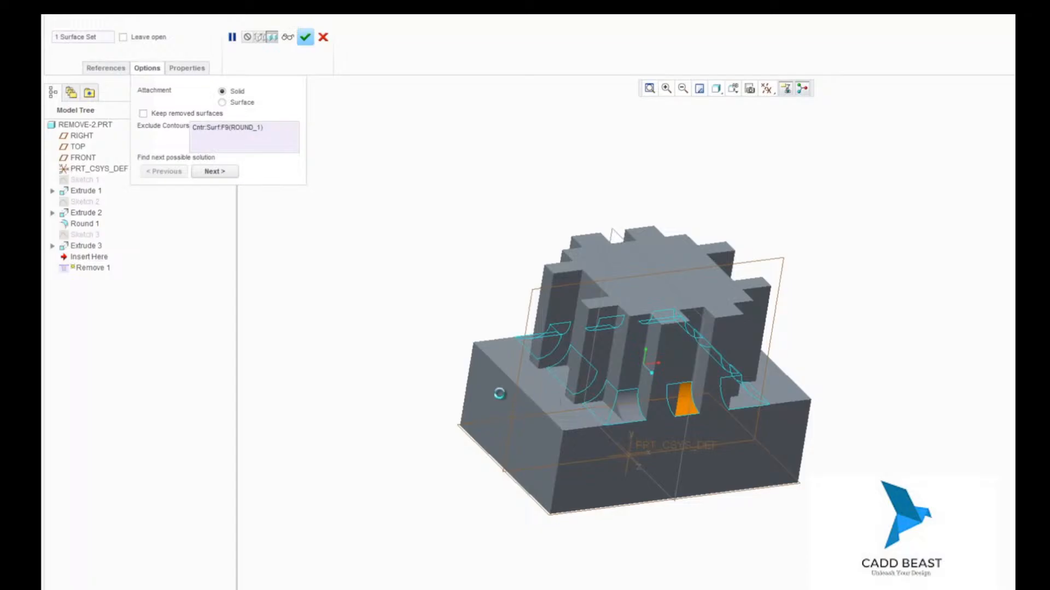
pyautogui.moveTo(435, 311); pyautogui.dragTo(562, 364, button='middle')
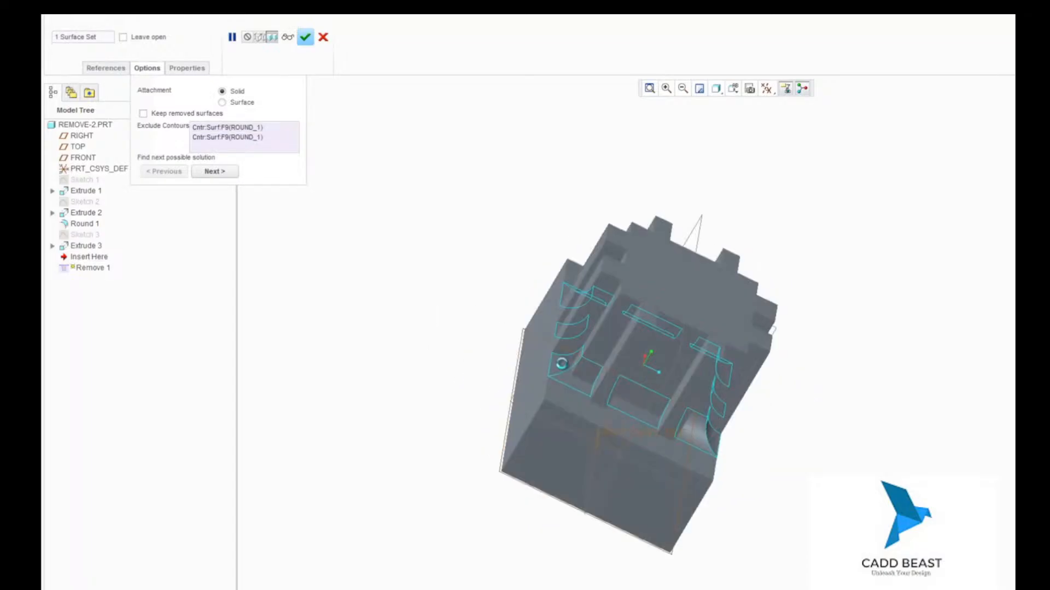
pyautogui.click(562, 364)
pyautogui.moveTo(469, 332); pyautogui.dragTo(590, 363, button='middle')
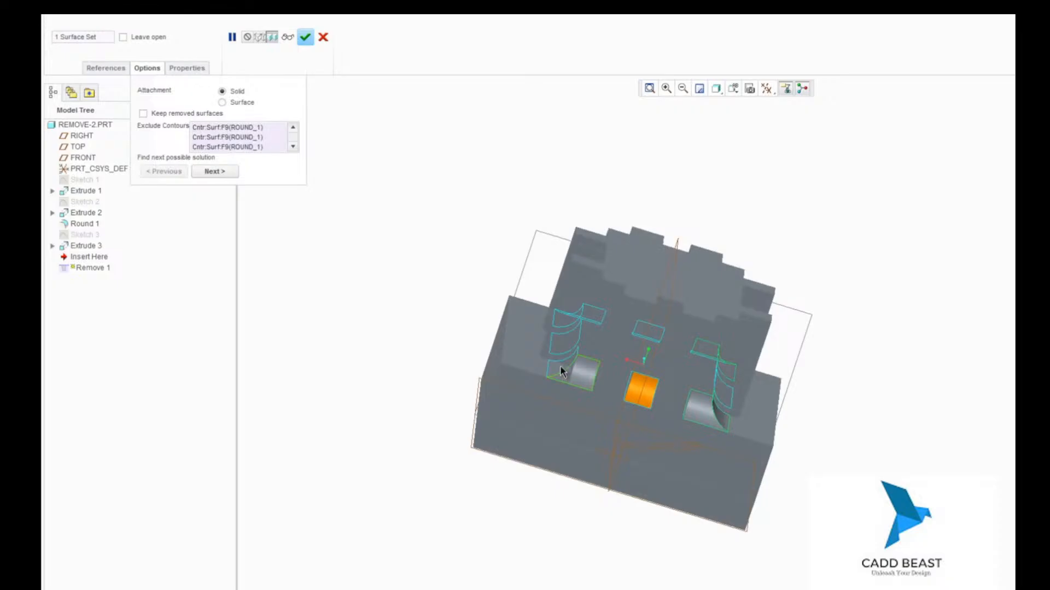
pyautogui.moveTo(562, 372); pyautogui.dragTo(643, 380, button='middle')
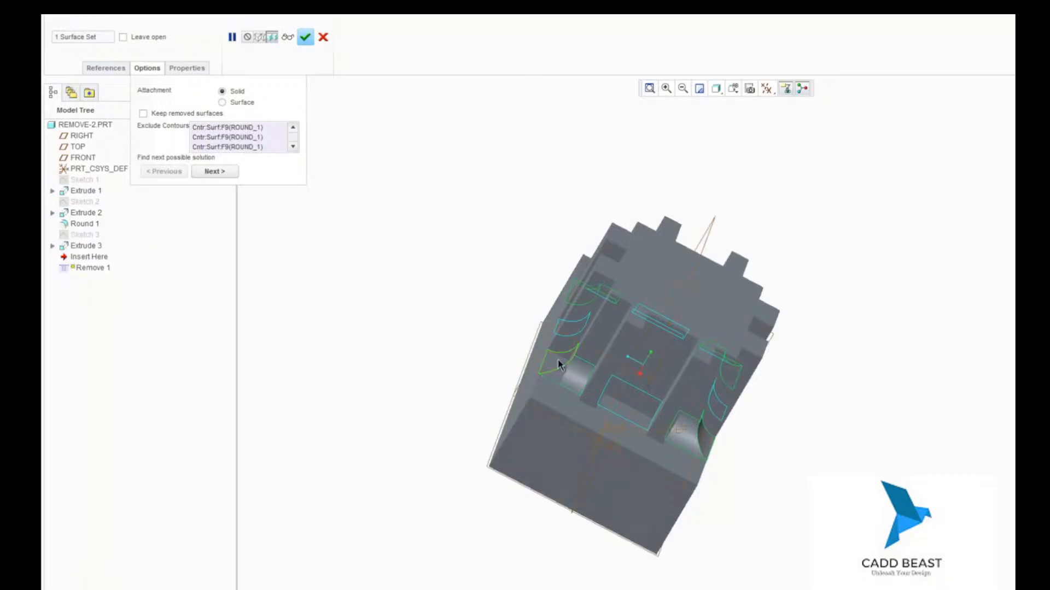
pyautogui.moveTo(558, 360); pyautogui.dragTo(450, 236, button='middle')
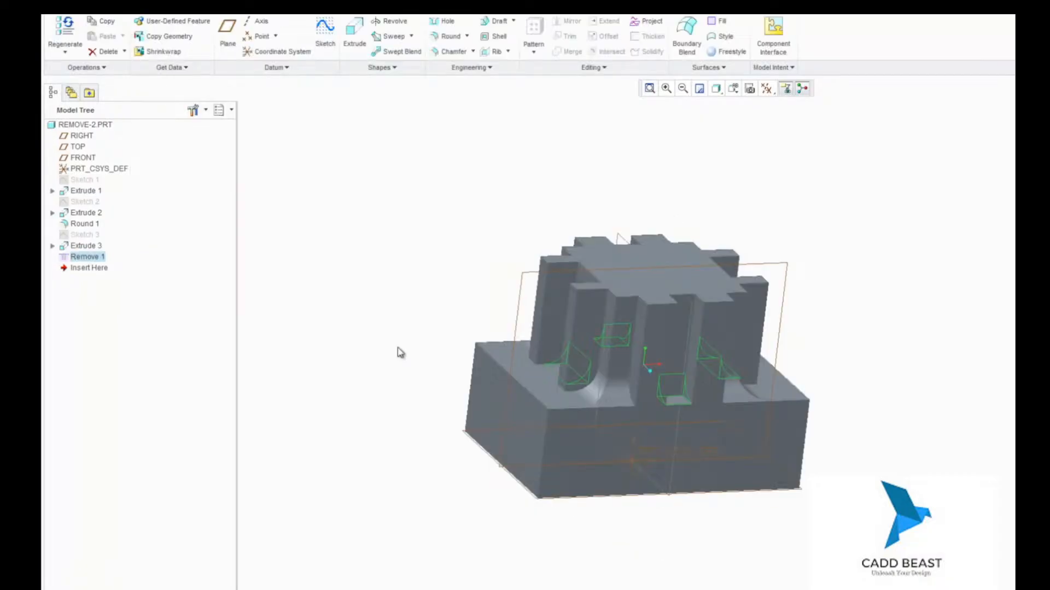
pyautogui.moveTo(398, 350)
pyautogui.mouseDown(button='middle')
pyautogui.moveTo(416, 352)
pyautogui.moveTo(448, 414)
pyautogui.mouseUp(button='middle')
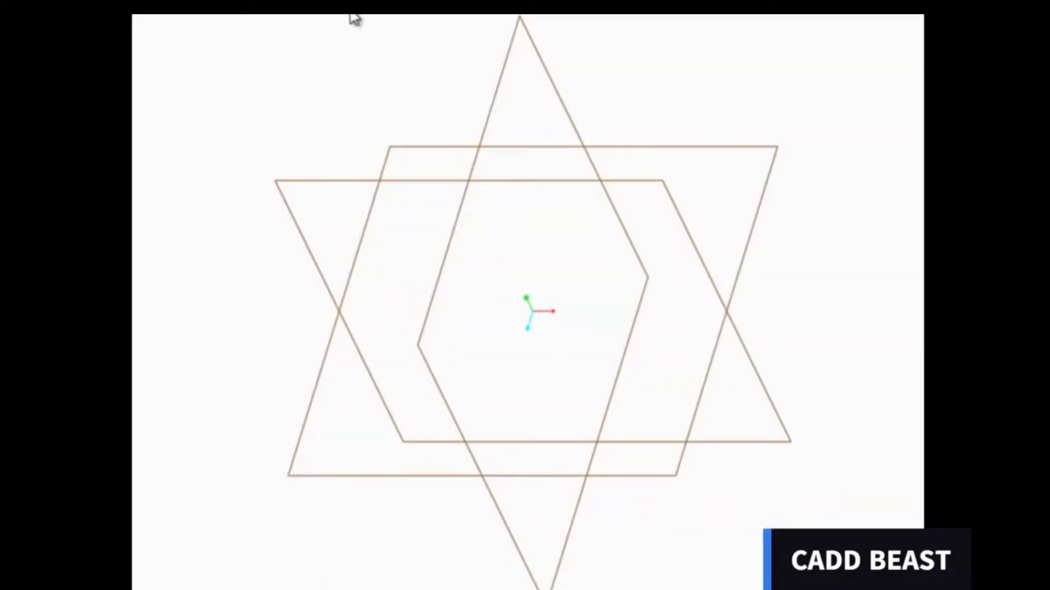
# Start a Planar wall sketch and hide the datum planes in the display
pyautogui.keyDown('shift'); pyautogui.moveTo(354, 19); pyautogui.dragTo(387, 89, button='middle'); pyautogui.keyUp('shift')
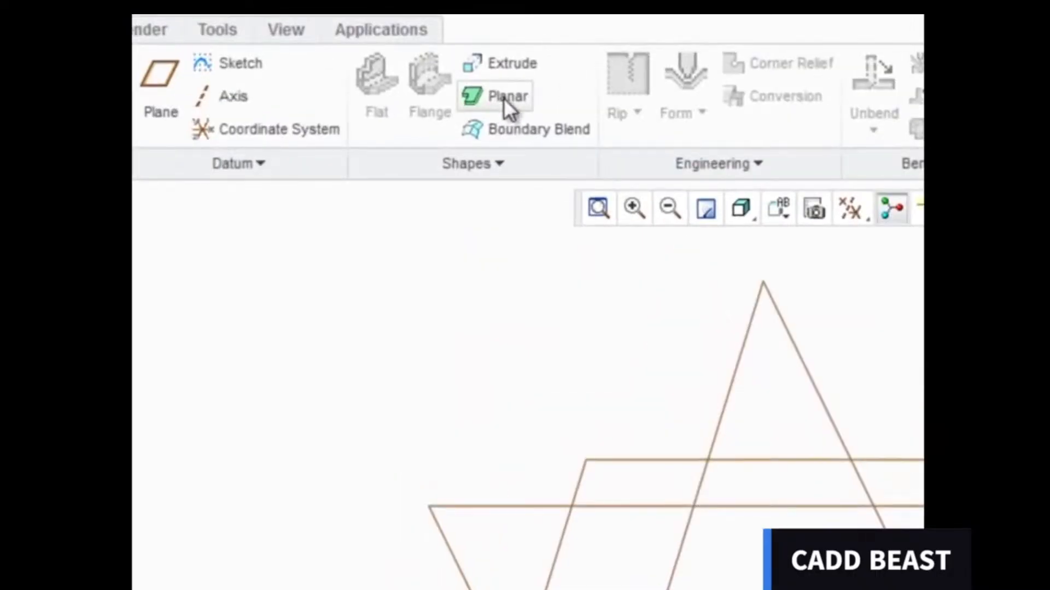
pyautogui.click(504, 97)
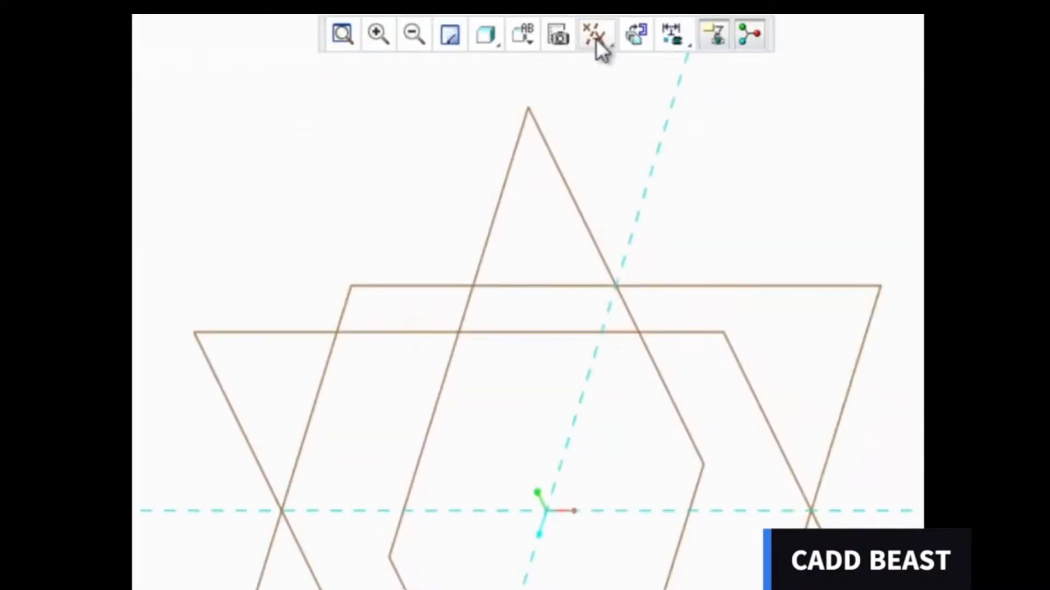
pyautogui.click(596, 40)
pyautogui.click(623, 218)
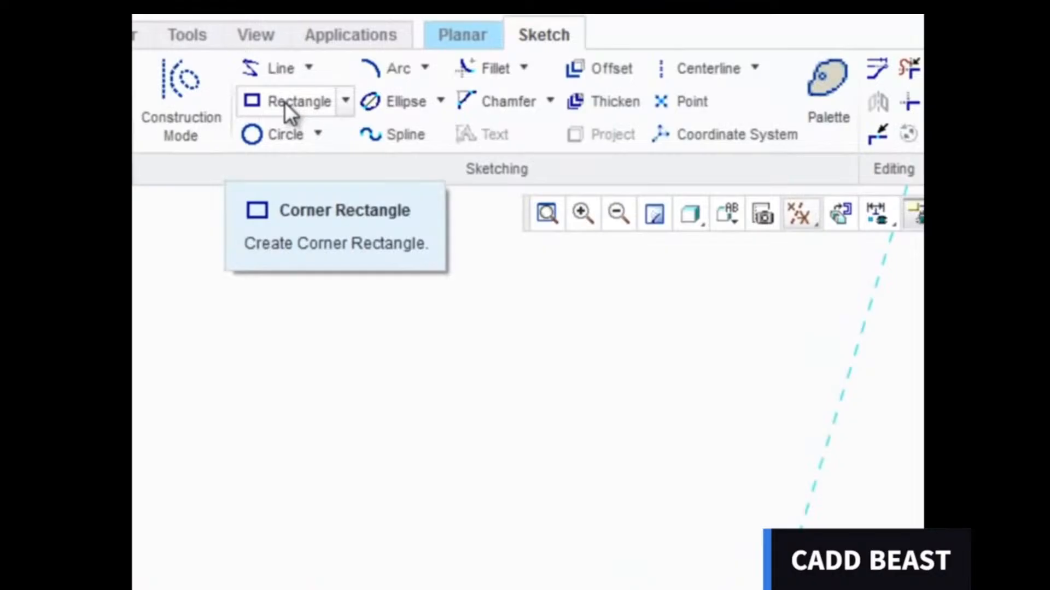
# Sketch a profile with a straight edge about 429.50 long and a rounded end, starting with a corner rectangle, and complete the planar wall
pyautogui.click(285, 103)
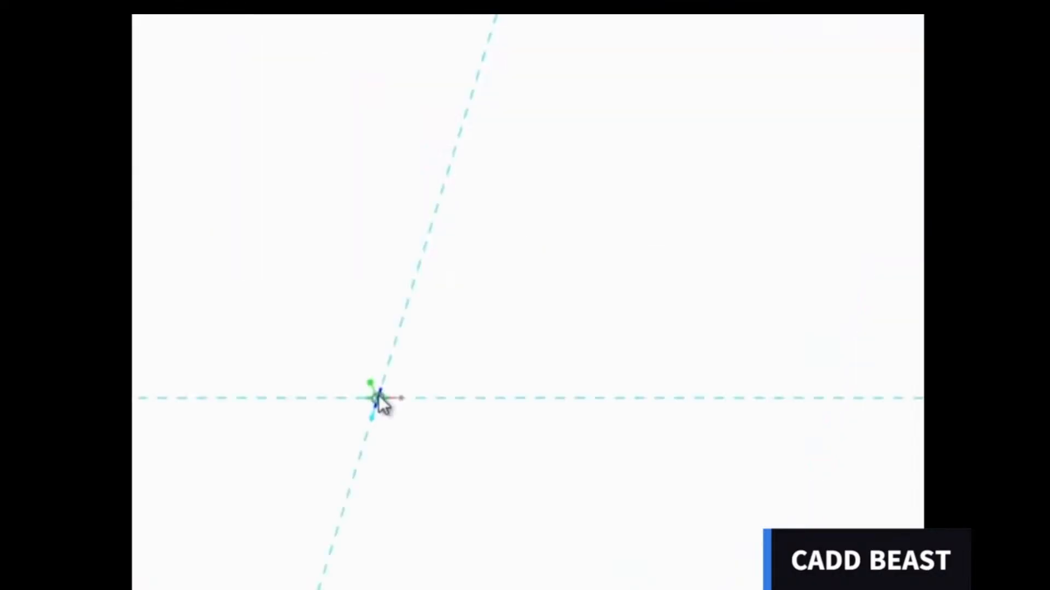
pyautogui.moveTo(378, 398); pyautogui.dragTo(753, 215)
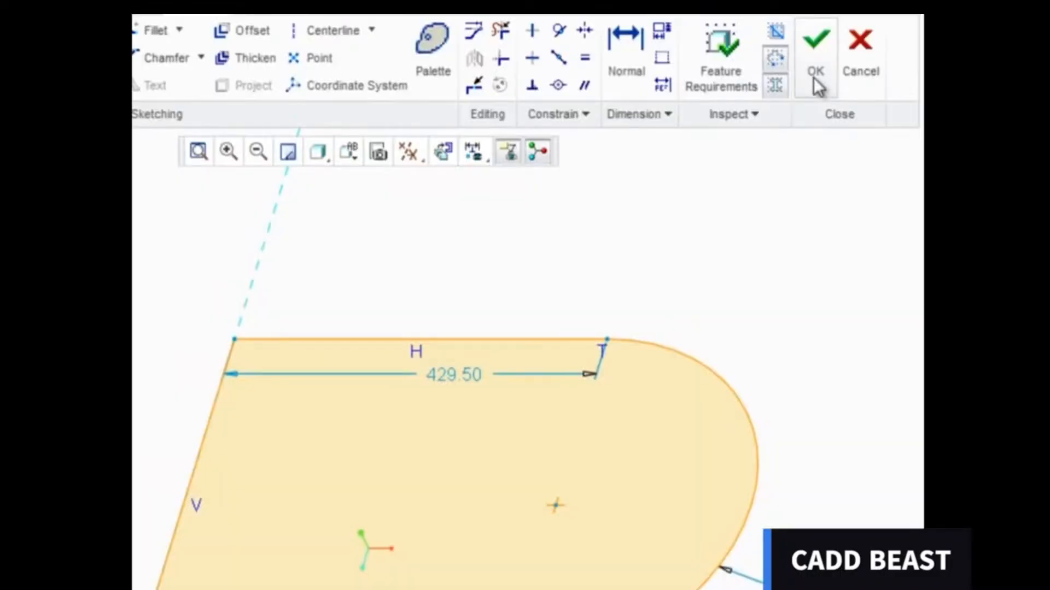
pyautogui.click(813, 79)
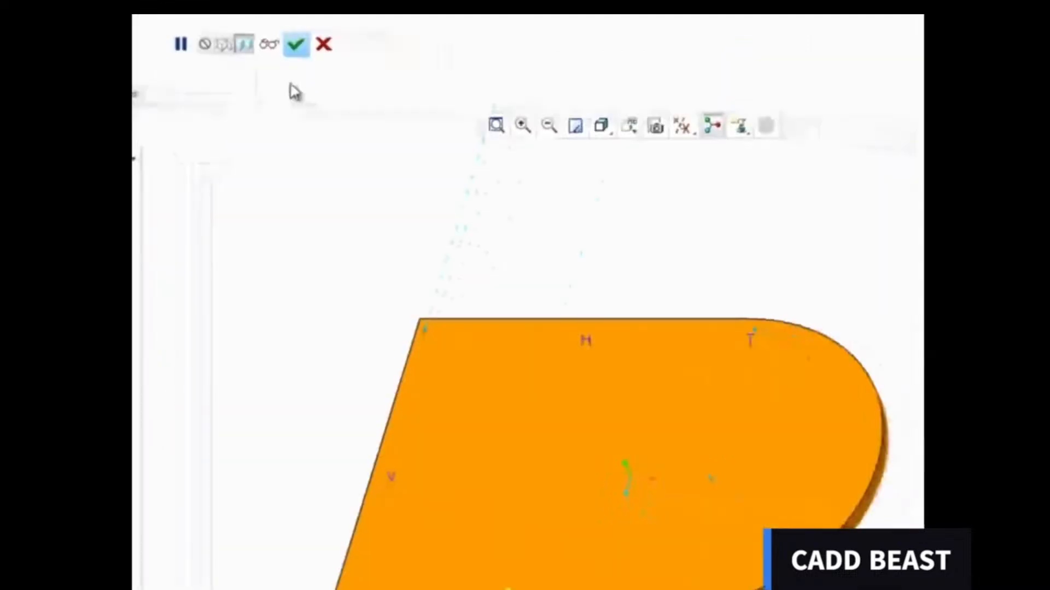
pyautogui.click(296, 44)
pyautogui.moveTo(389, 203); pyautogui.dragTo(419, 168, button='middle')
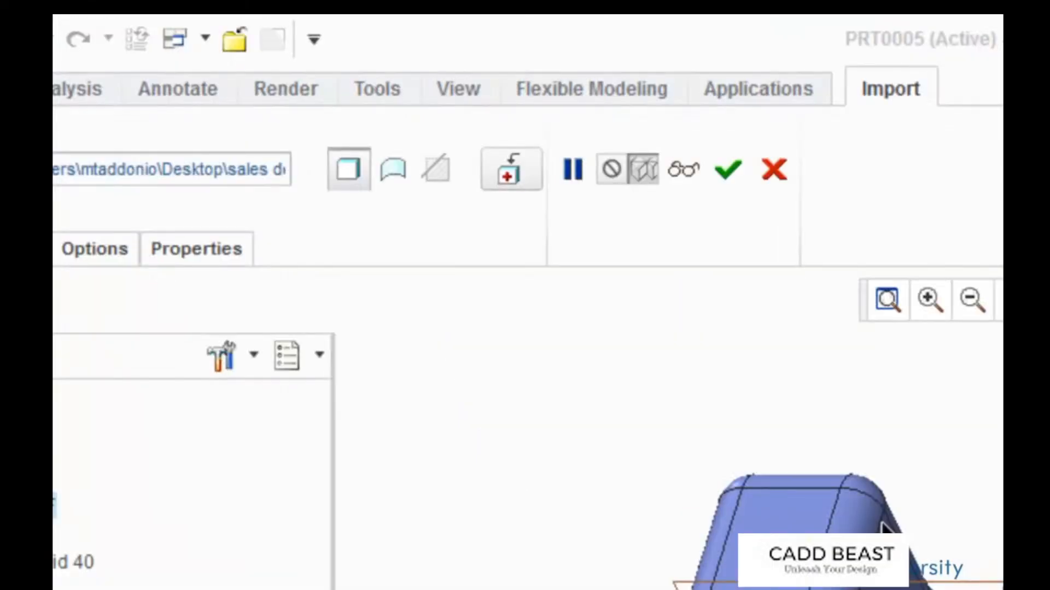
# Open the imported geometry in Import DataDoctor and create a UV-curve through two points on the front face along the slot's lower edge
pyautogui.click(510, 171)
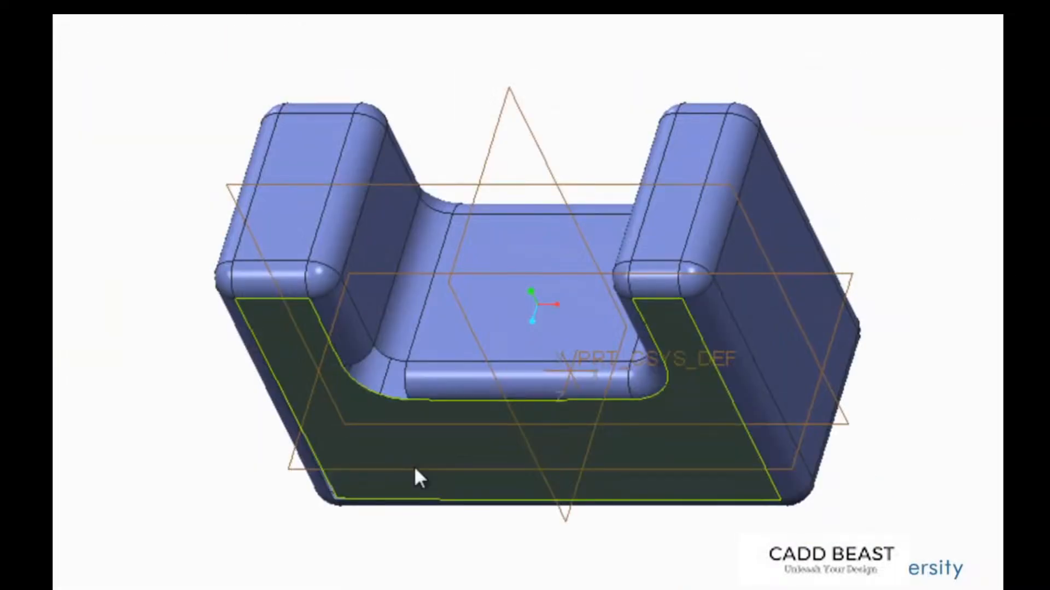
pyautogui.click(415, 470)
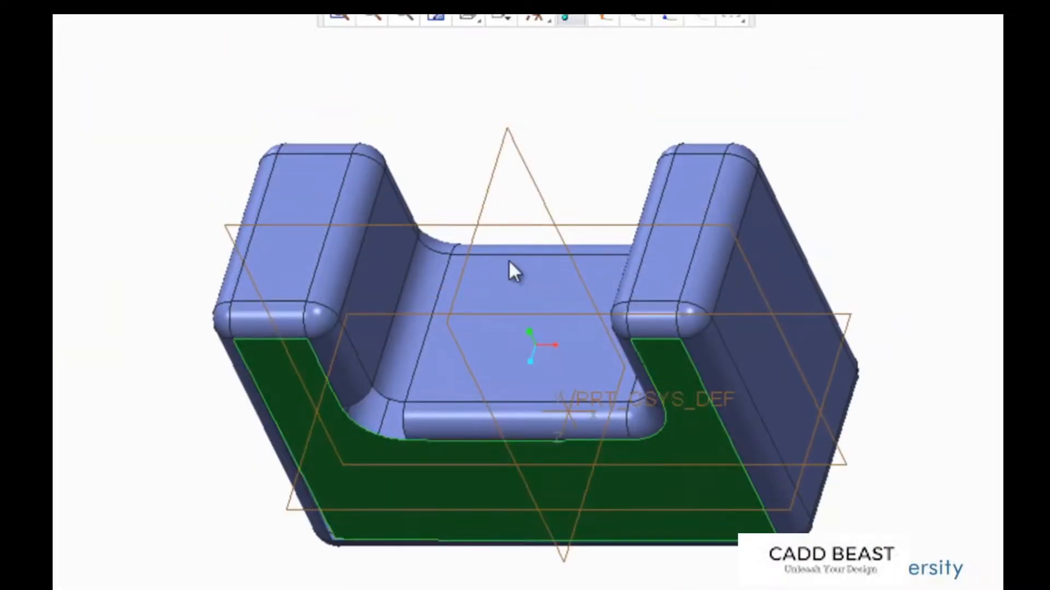
pyautogui.click(515, 90)
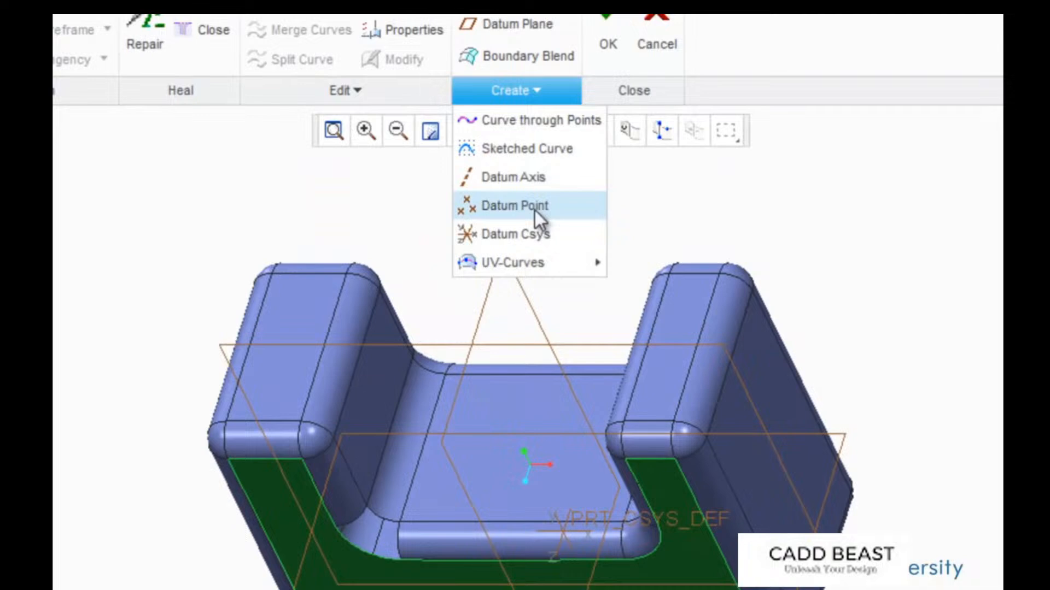
pyautogui.moveTo(599, 265)
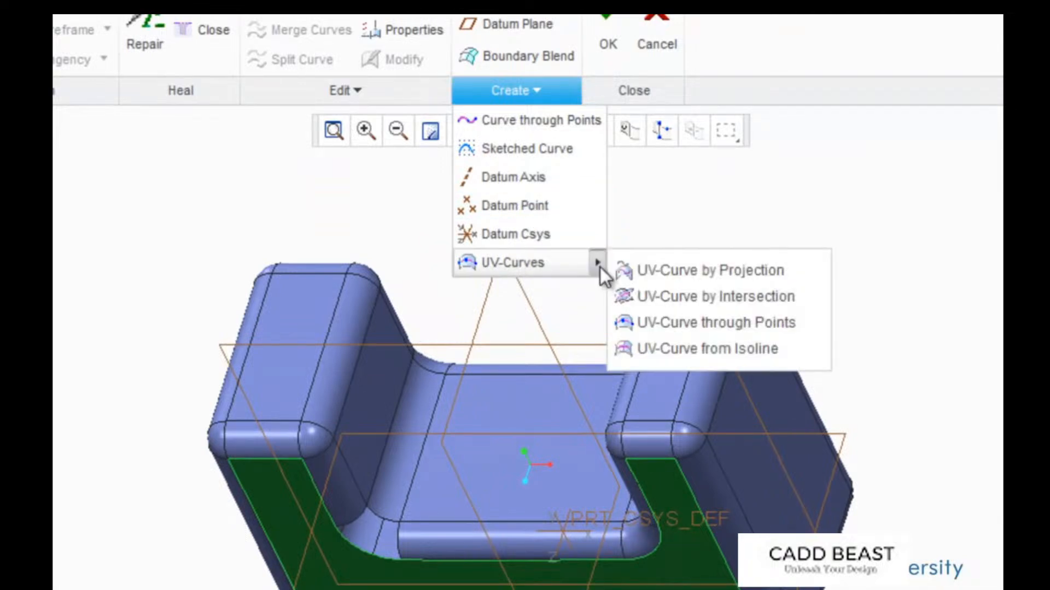
pyautogui.click(699, 306)
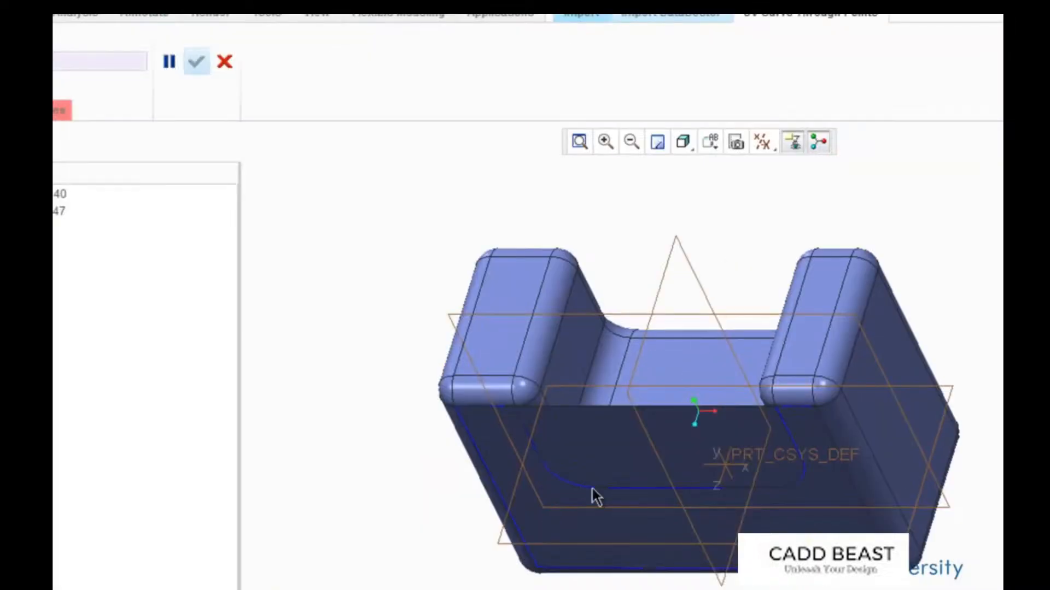
pyautogui.click(593, 489)
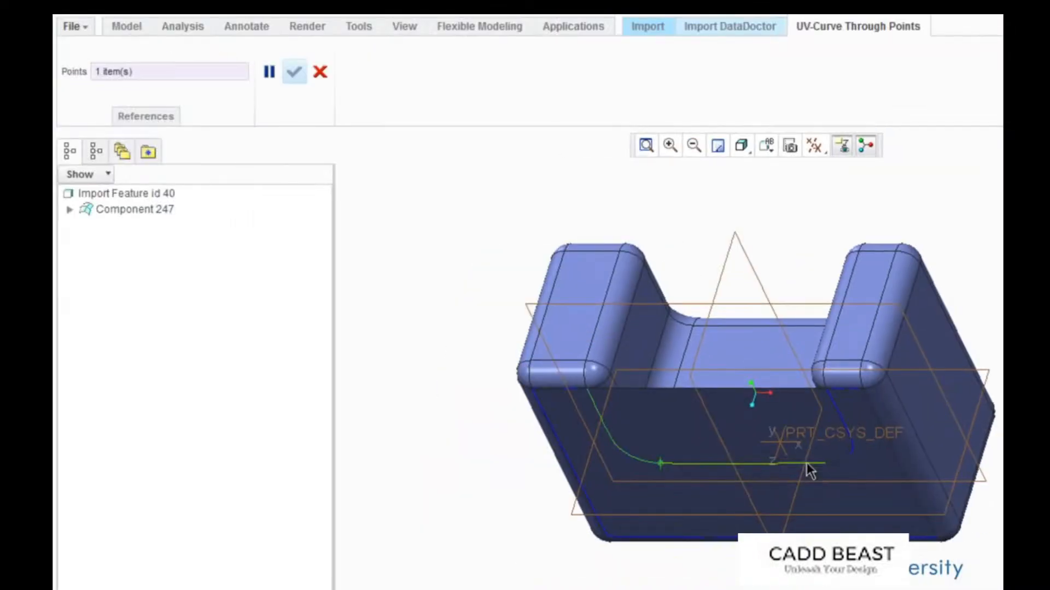
pyautogui.click(825, 465)
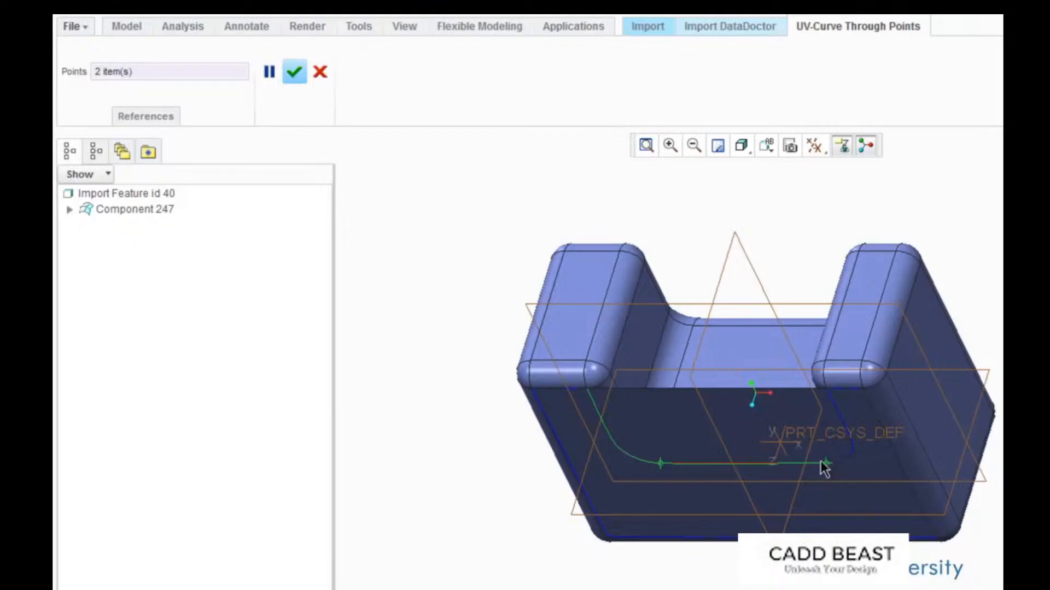
pyautogui.click(294, 72)
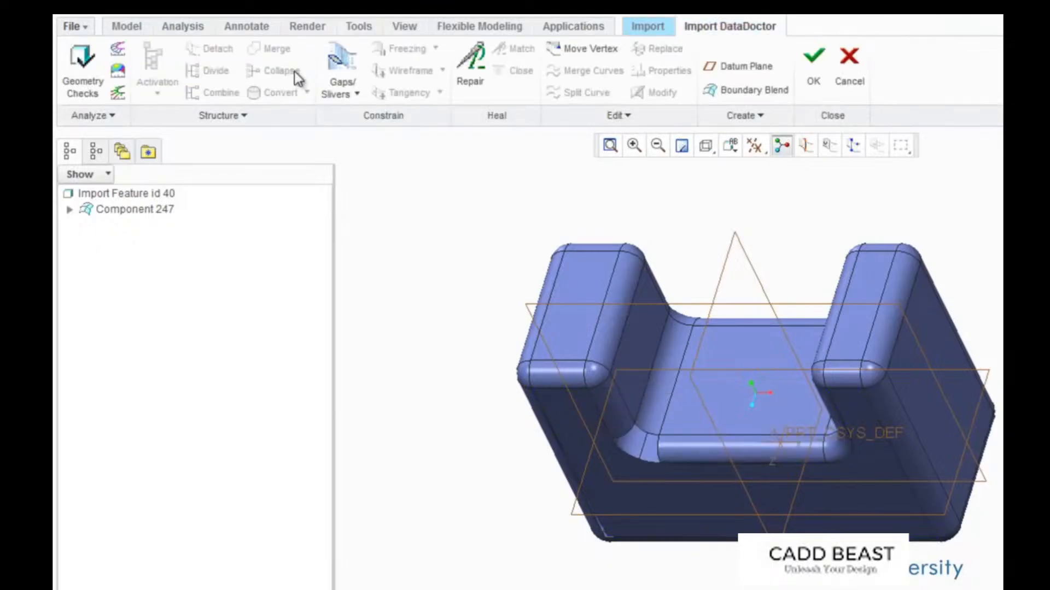
# Replace the front face's uneven boundary edge along the slot floor with the new UV-curve
pyautogui.scroll(-5, 740, 461)
pyautogui.click(728, 464)
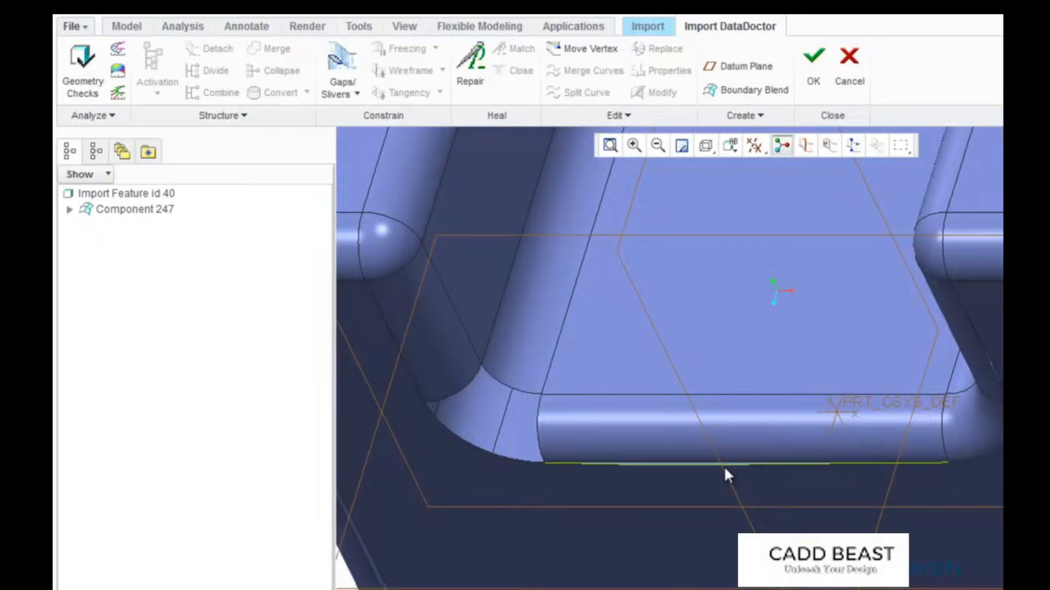
pyautogui.click(725, 468)
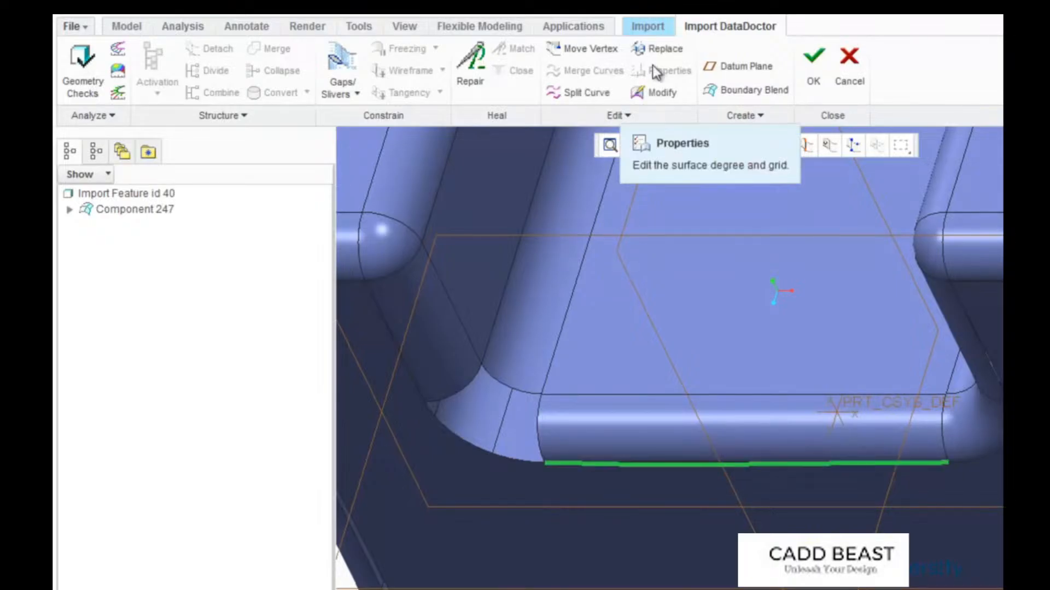
pyautogui.click(657, 49)
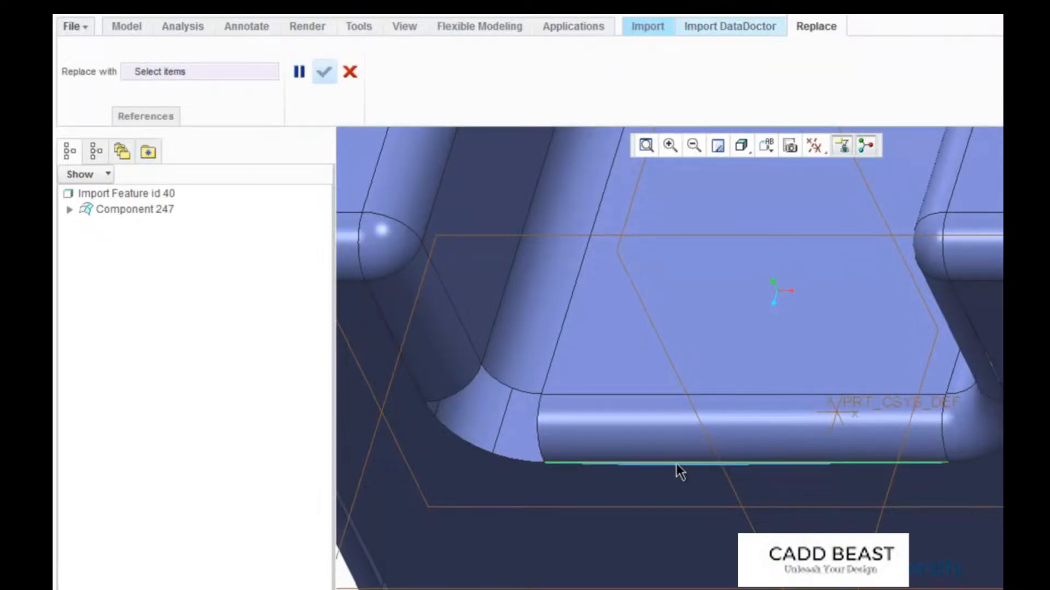
pyautogui.click(679, 468)
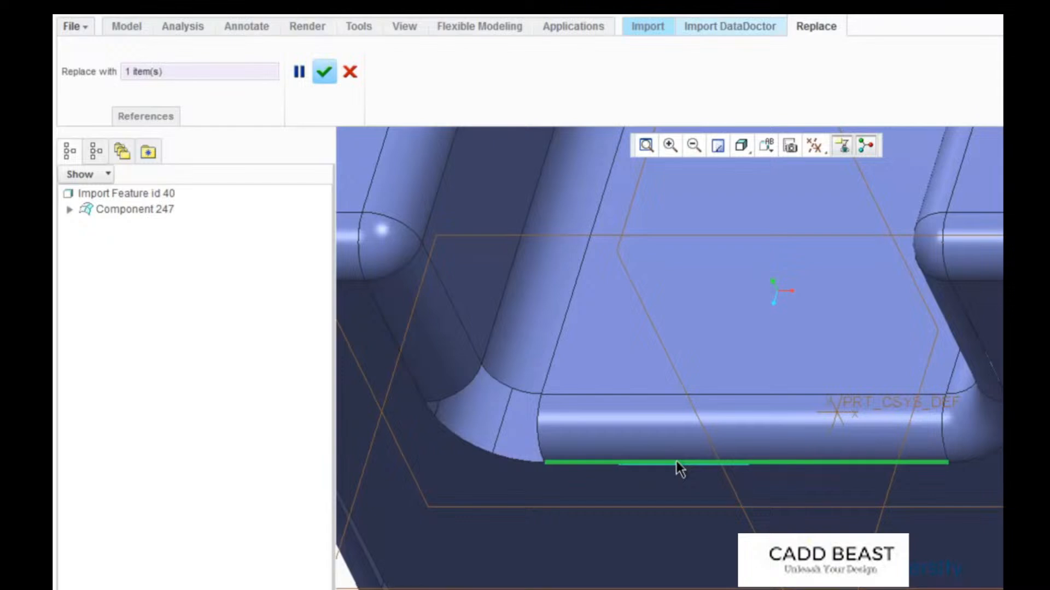
pyautogui.click(323, 71)
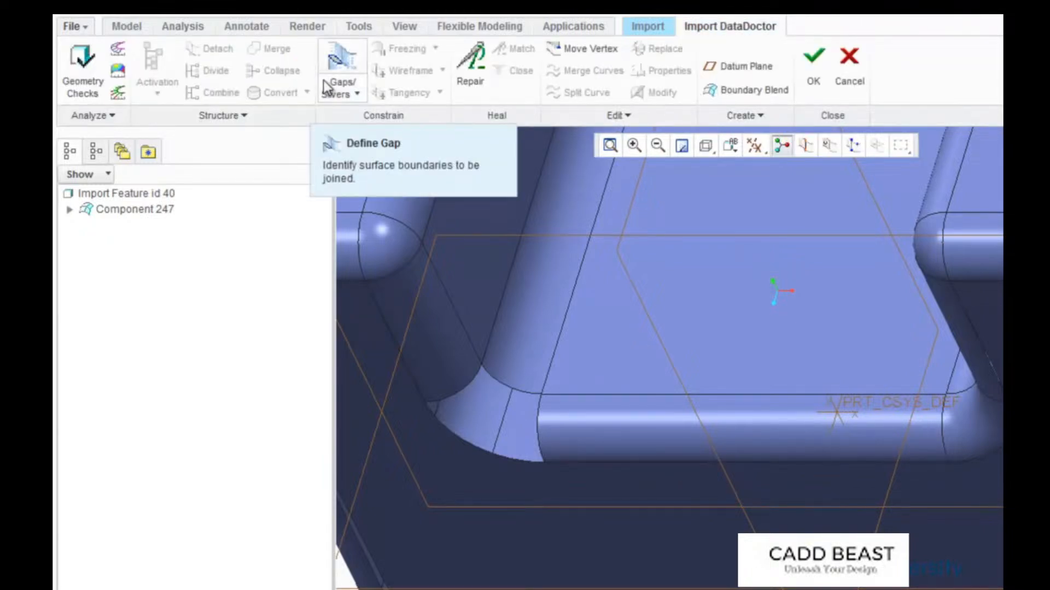
# Search the model for gaps smaller than 1 and select all the gaps found
pyautogui.click(358, 27)
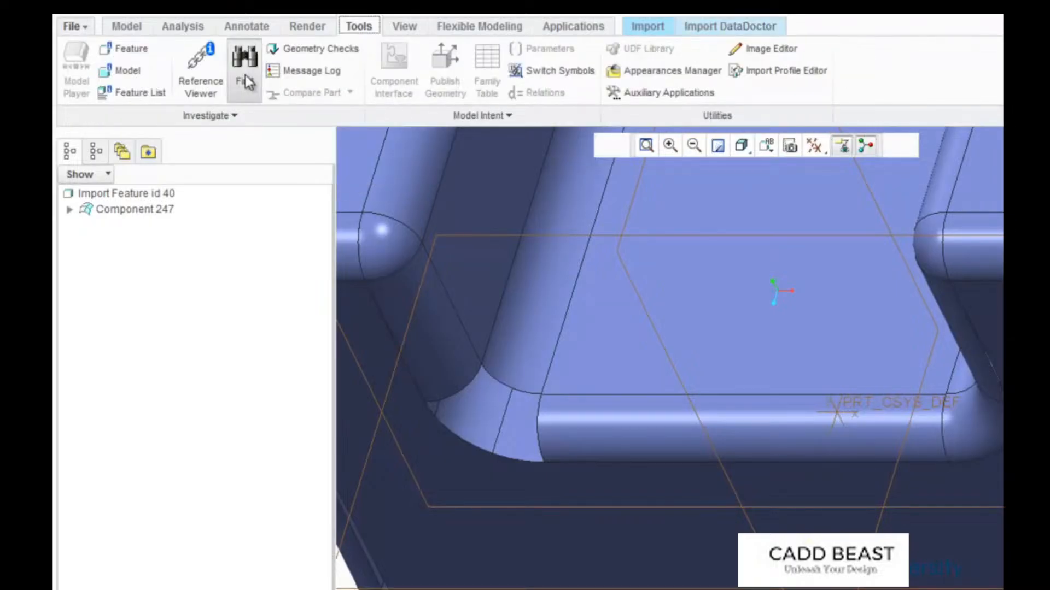
pyautogui.click(245, 65)
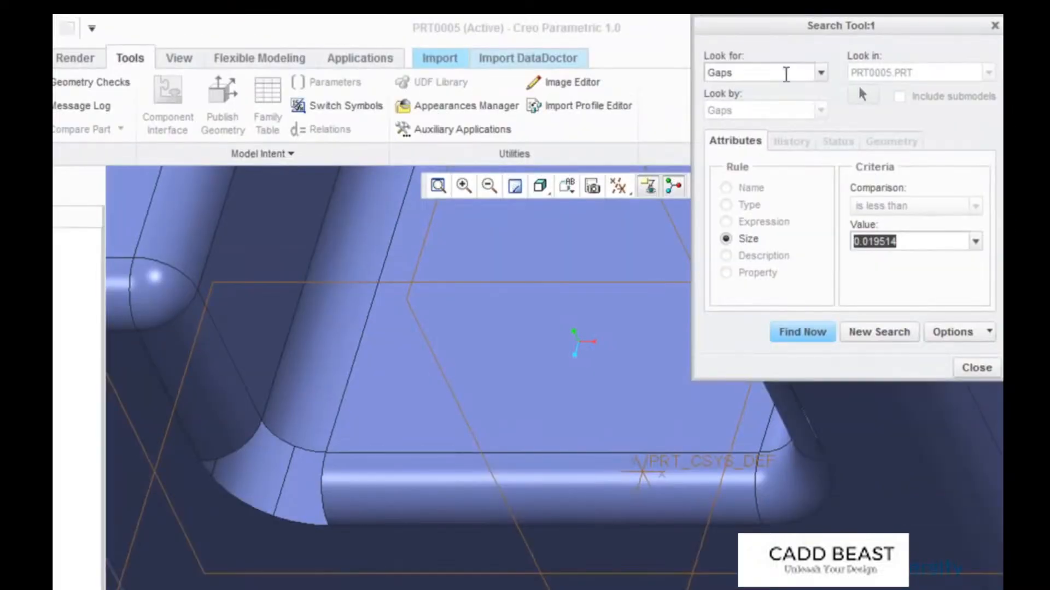
pyautogui.write('1')
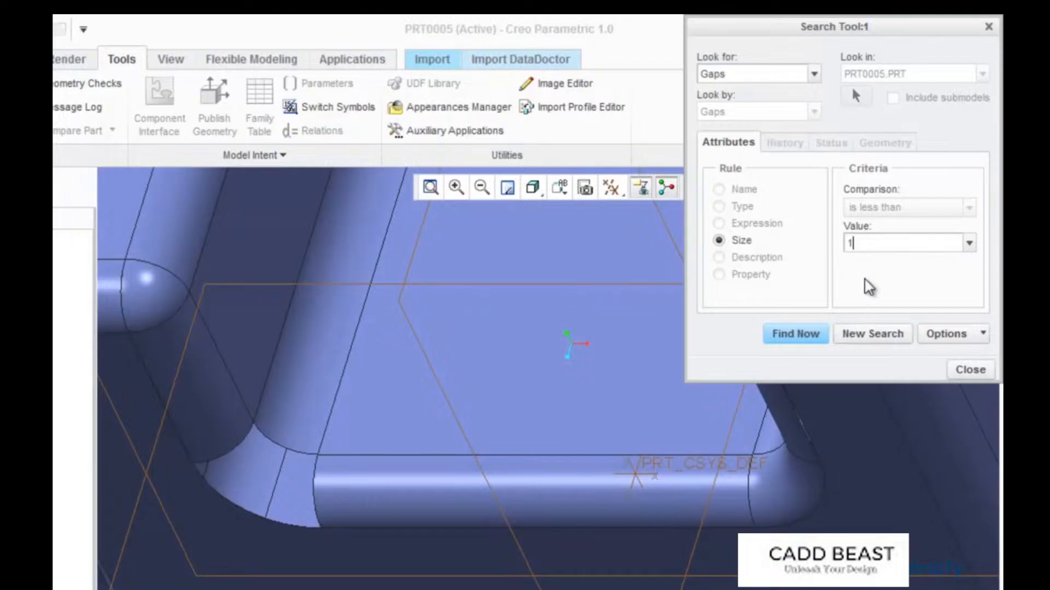
pyautogui.click(797, 334)
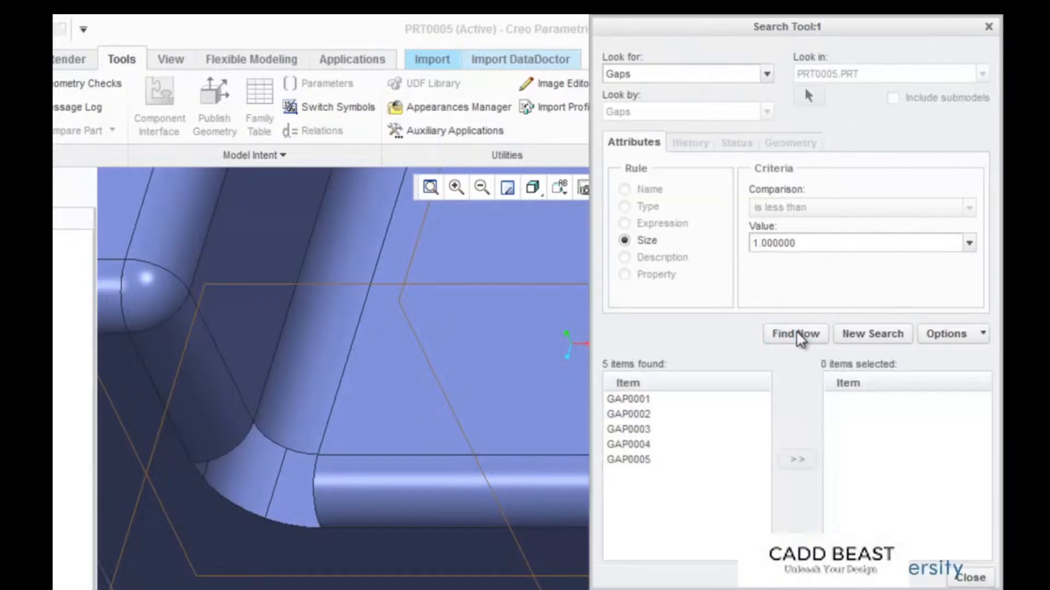
pyautogui.click(628, 399)
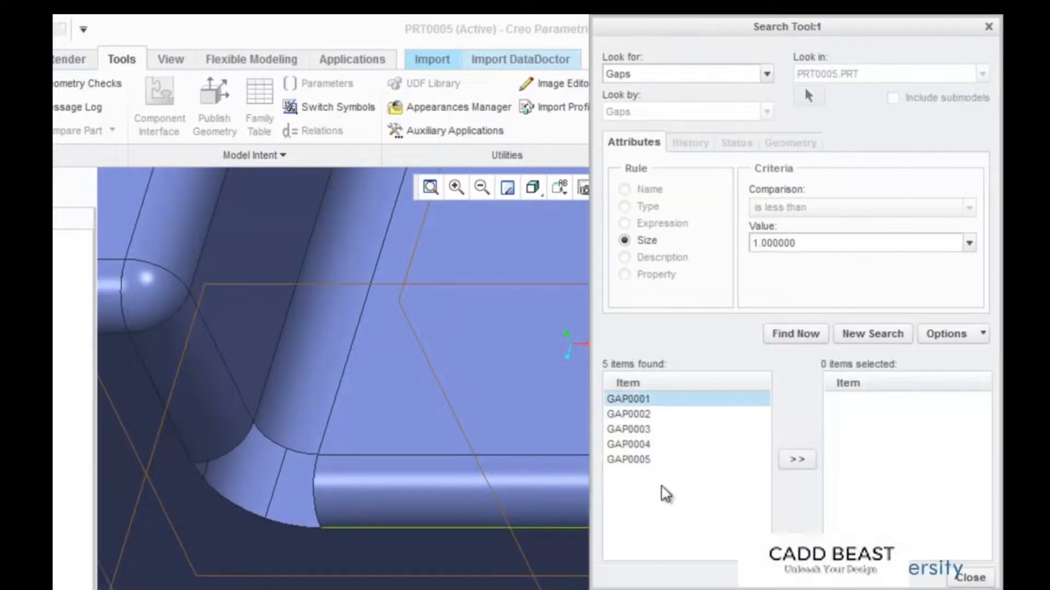
pyautogui.hotkey('ctrl', 'a')
pyautogui.click(801, 464)
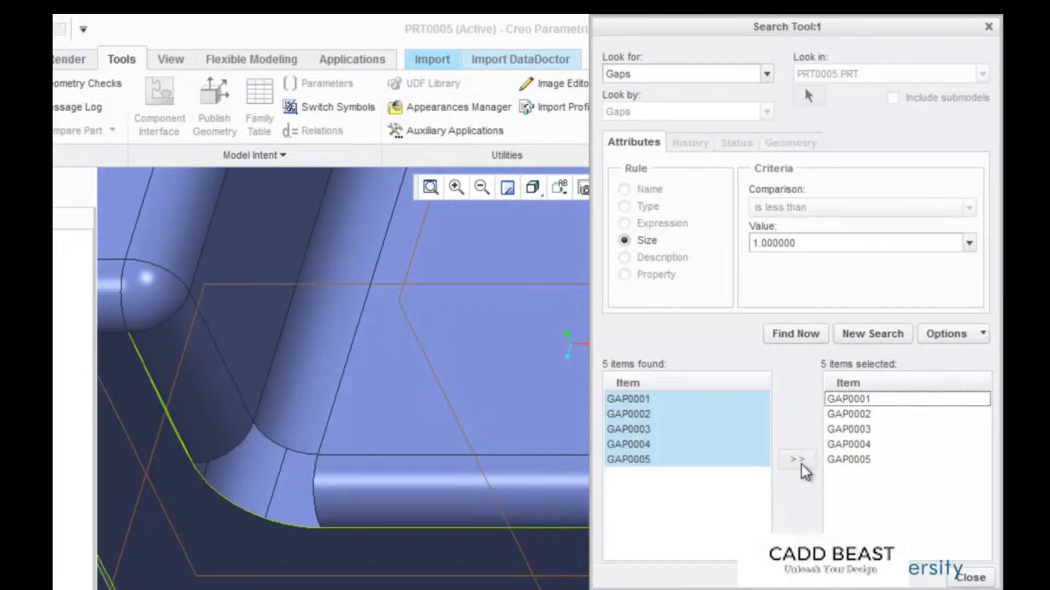
pyautogui.click(957, 578)
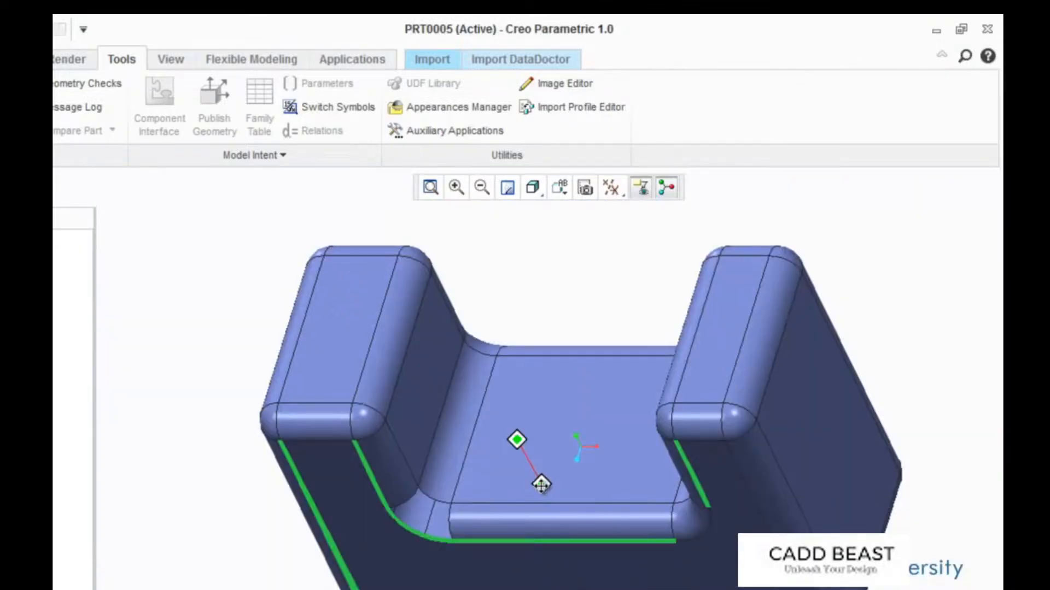
# Repair the selected gaps in Import DataDoctor with Repair Tangency enabled
pyautogui.keyDown('shift'); pyautogui.moveTo(541, 485); pyautogui.dragTo(545, 491, button='middle'); pyautogui.keyUp('shift')
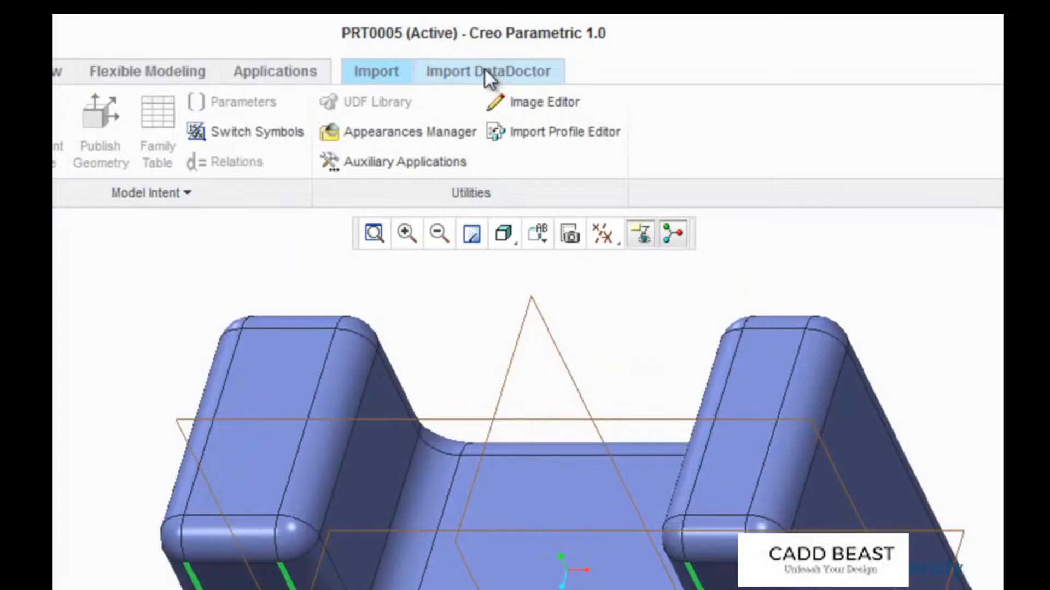
pyautogui.click(485, 71)
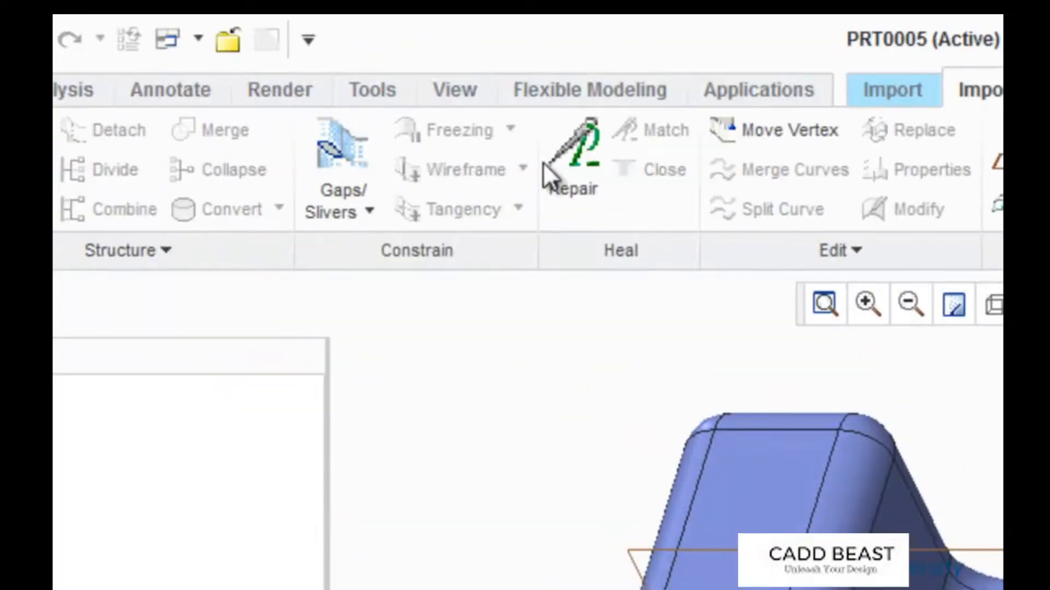
pyautogui.click(543, 162)
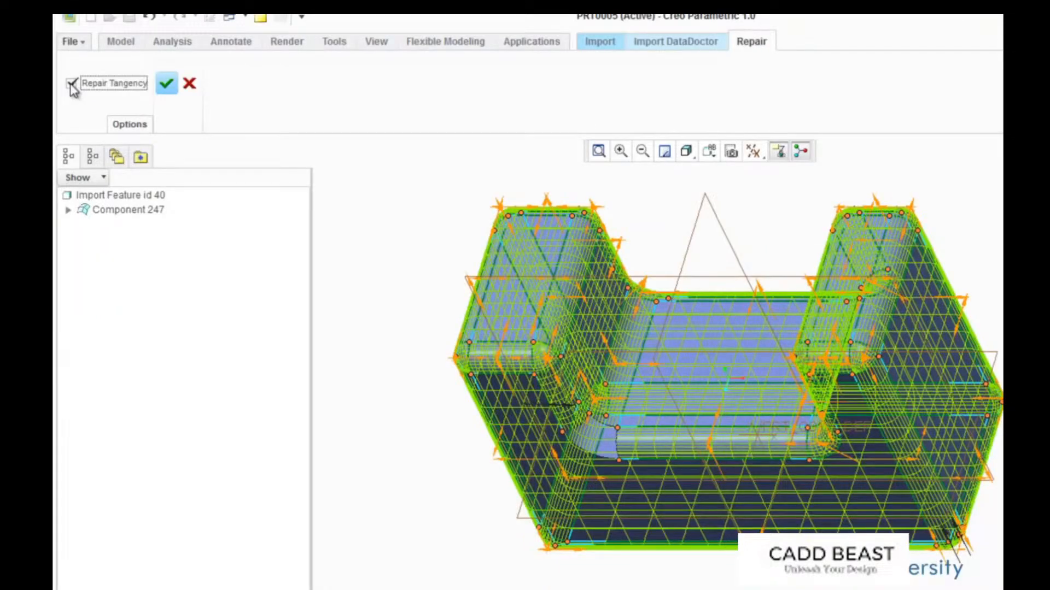
pyautogui.click(166, 84)
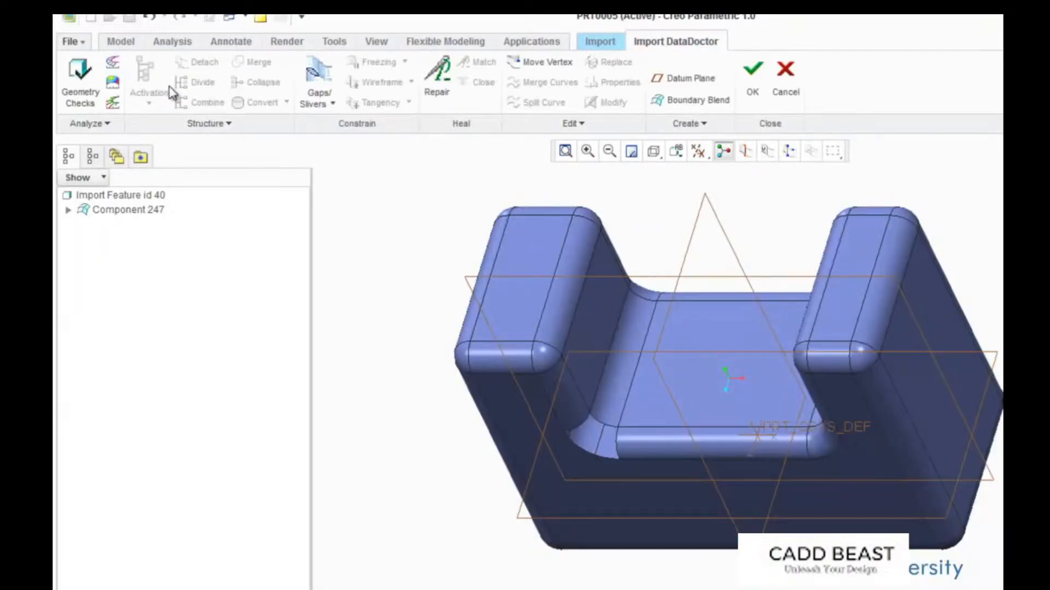
# Copy the rounded corner surface at the front right end of the slot
pyautogui.moveTo(851, 457); pyautogui.dragTo(864, 425, button='middle')
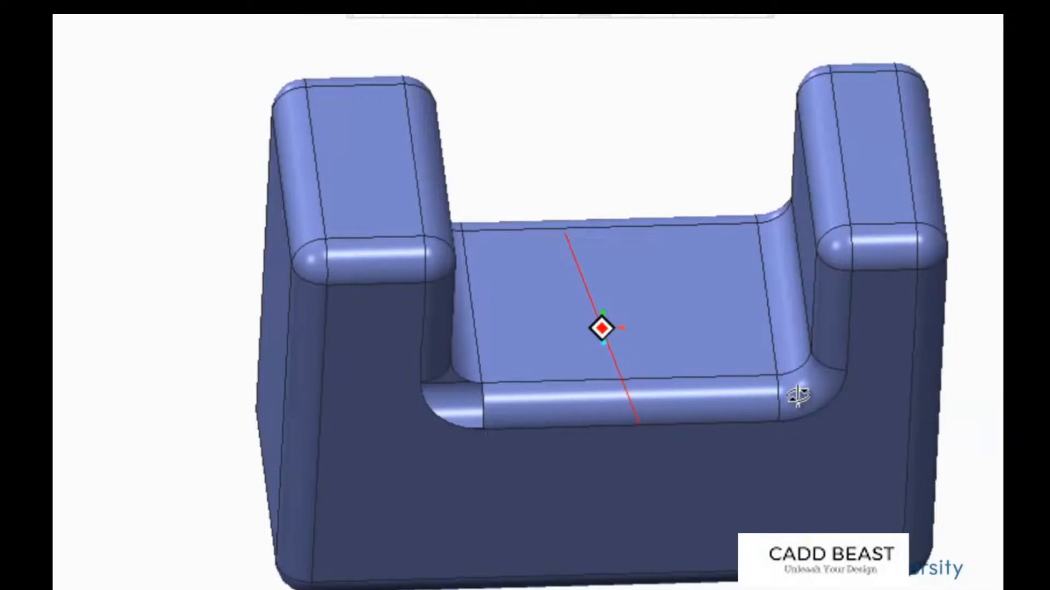
pyautogui.moveTo(797, 395); pyautogui.dragTo(428, 377, button='middle')
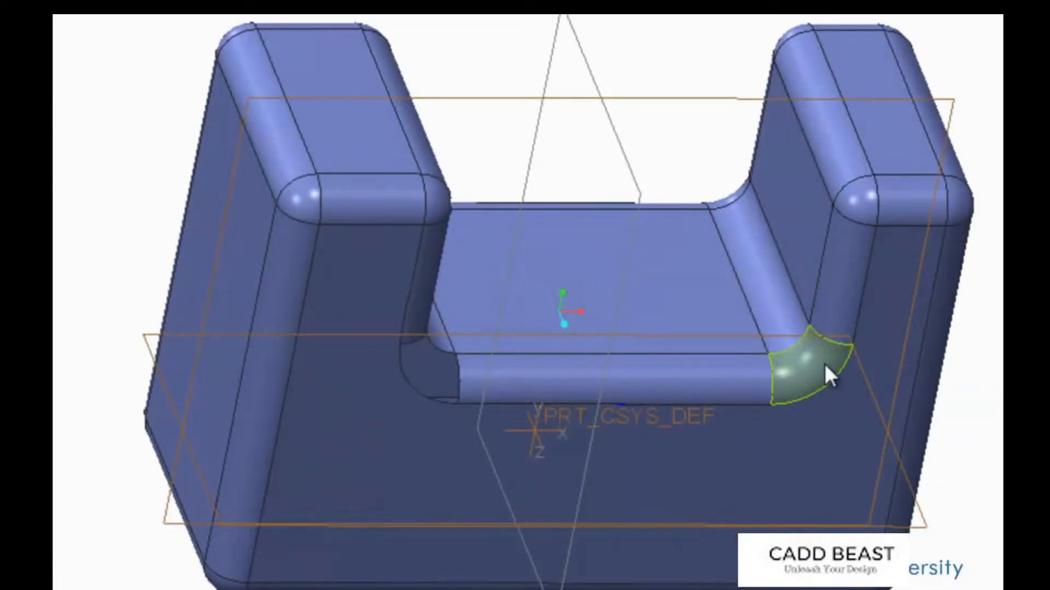
pyautogui.rightClick(823, 362)
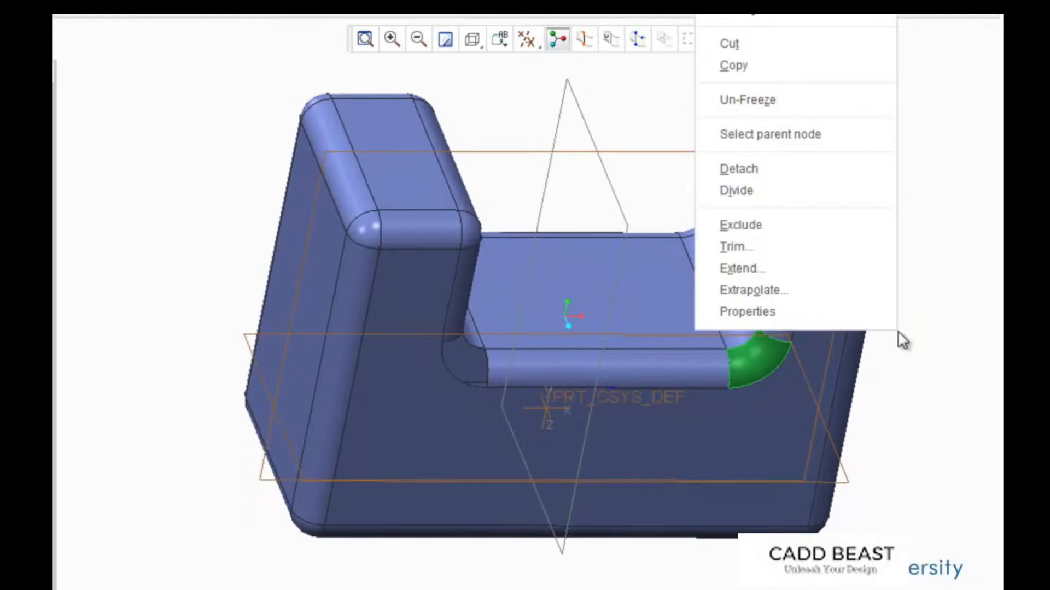
pyautogui.click(784, 64)
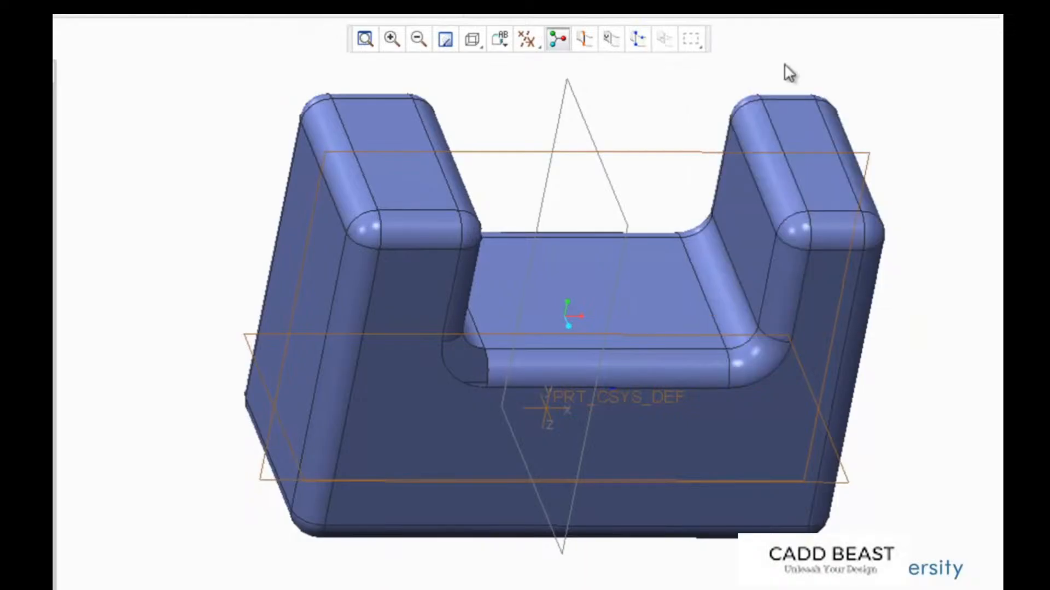
# Insert the copied corner surface with Paste Special, then move and rotate it toward the missing corner at the slot's front left end
pyautogui.rightClick(208, 265)
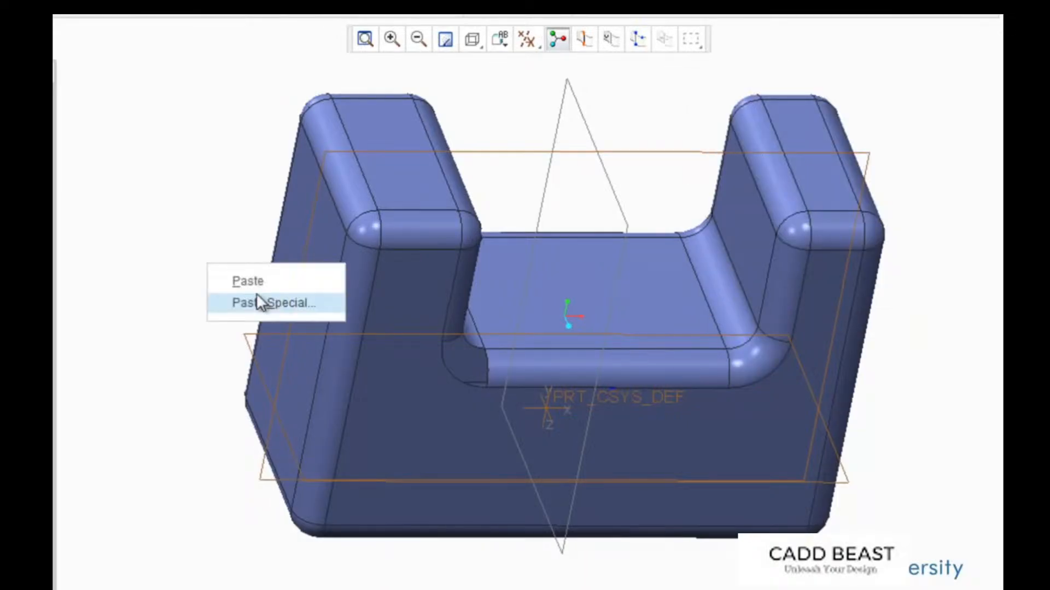
pyautogui.click(257, 299)
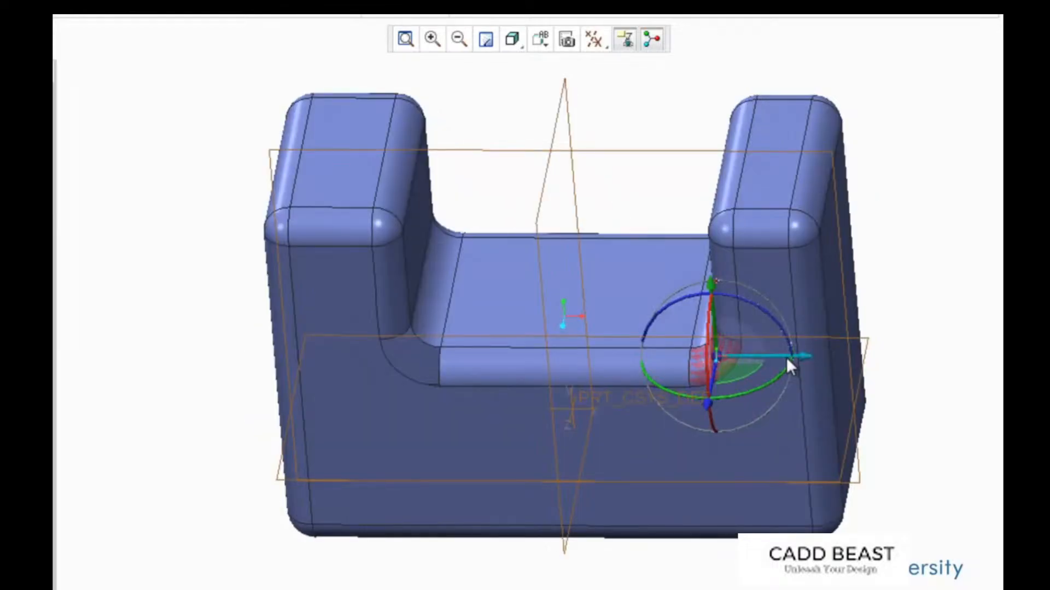
pyautogui.moveTo(789, 364); pyautogui.dragTo(498, 381)
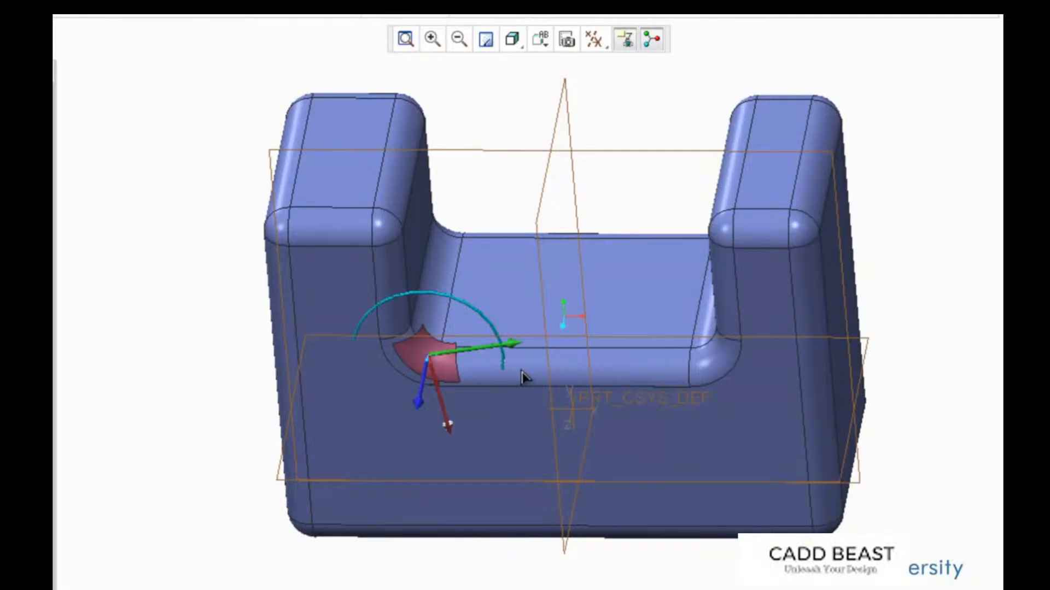
pyautogui.moveTo(462, 351); pyautogui.dragTo(454, 353)
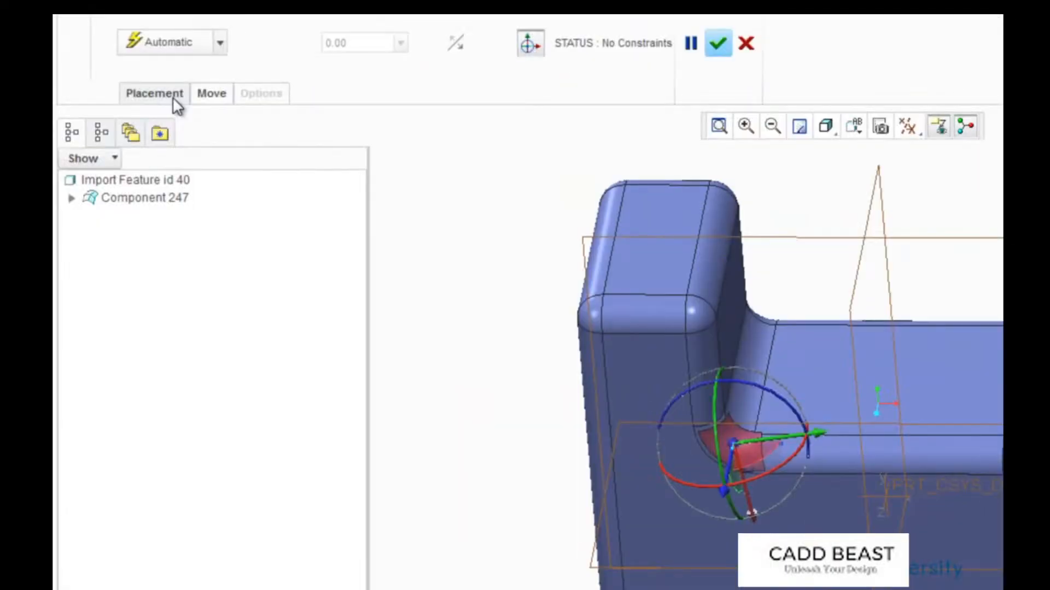
# Constrain the pasted corner surface's left vertex coincident with the matching left vertex of the corner opening
pyautogui.click(174, 99)
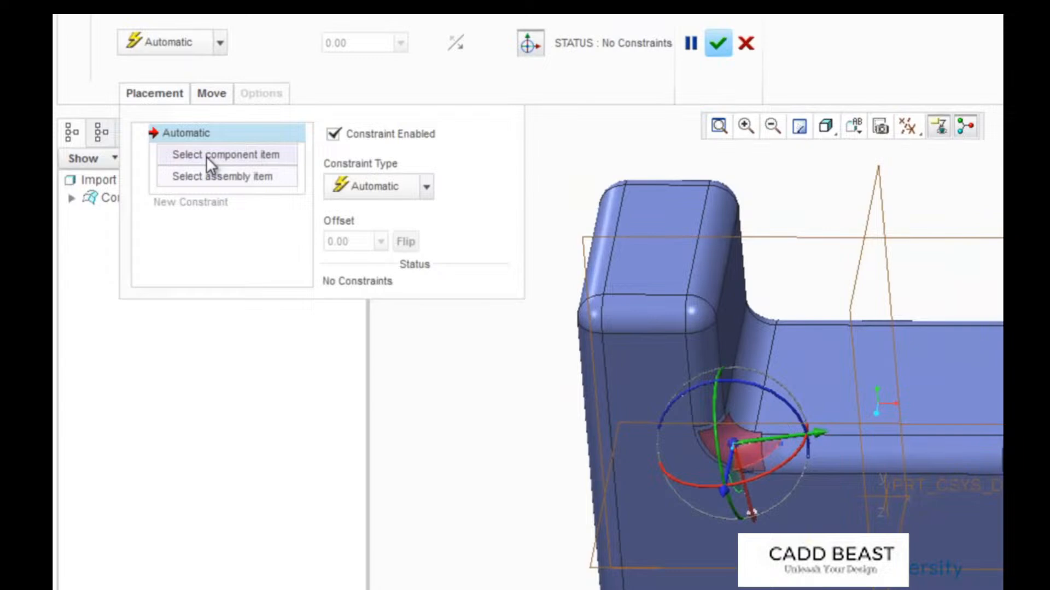
pyautogui.scroll(5, 678, 408)
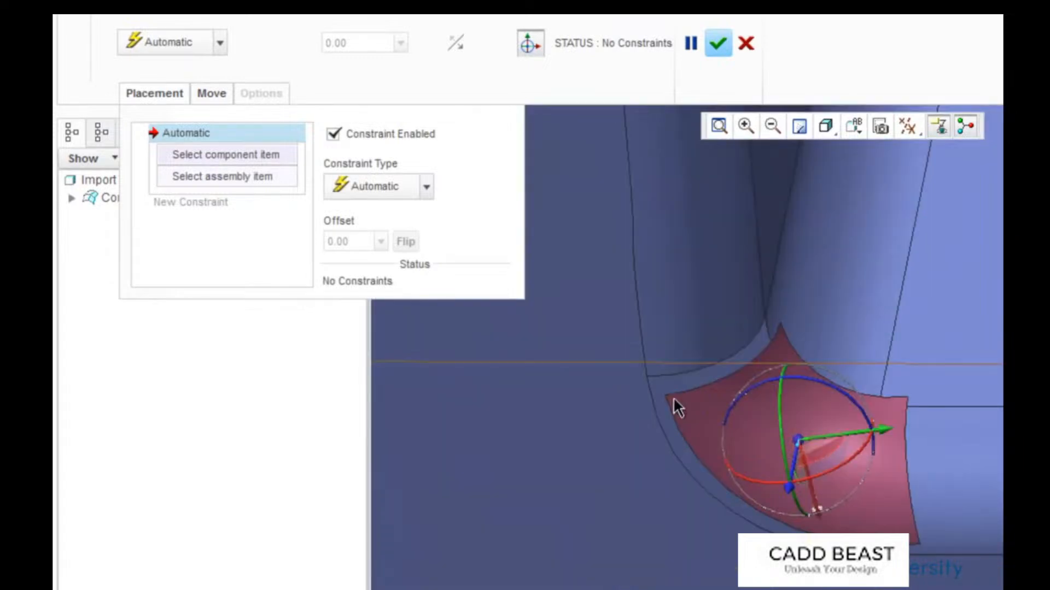
pyautogui.click(658, 390)
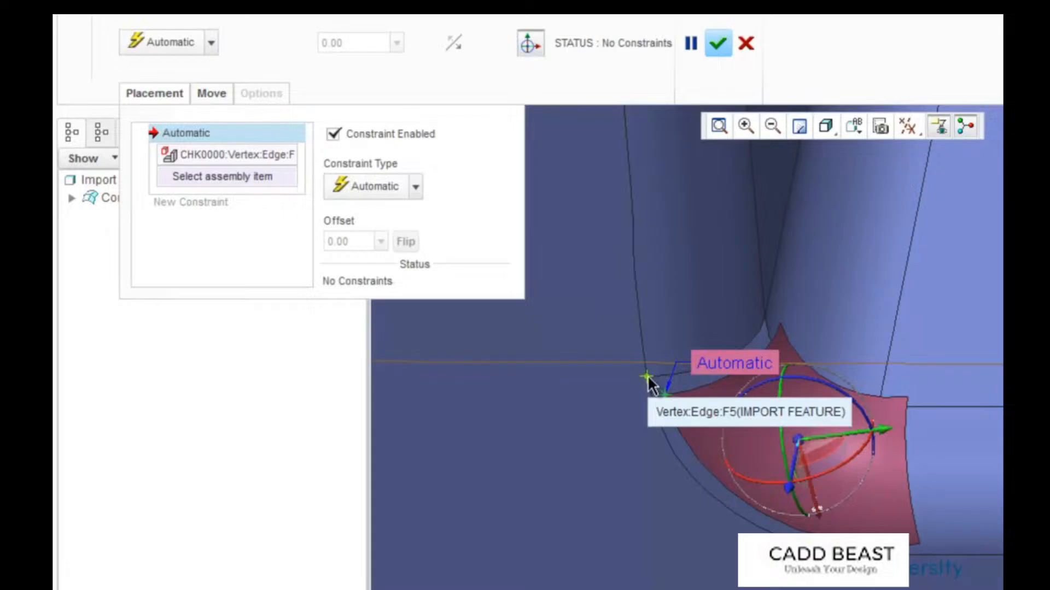
pyautogui.click(647, 378)
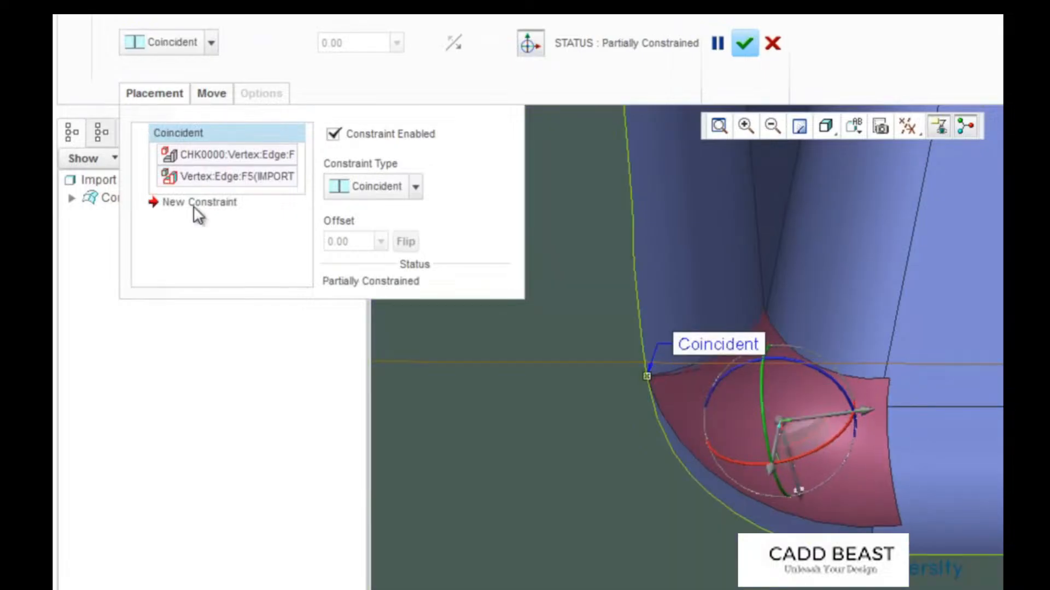
# Add a second placement constraint between the corner surface's right vertex and the matching right vertex of the opening
pyautogui.click(197, 203)
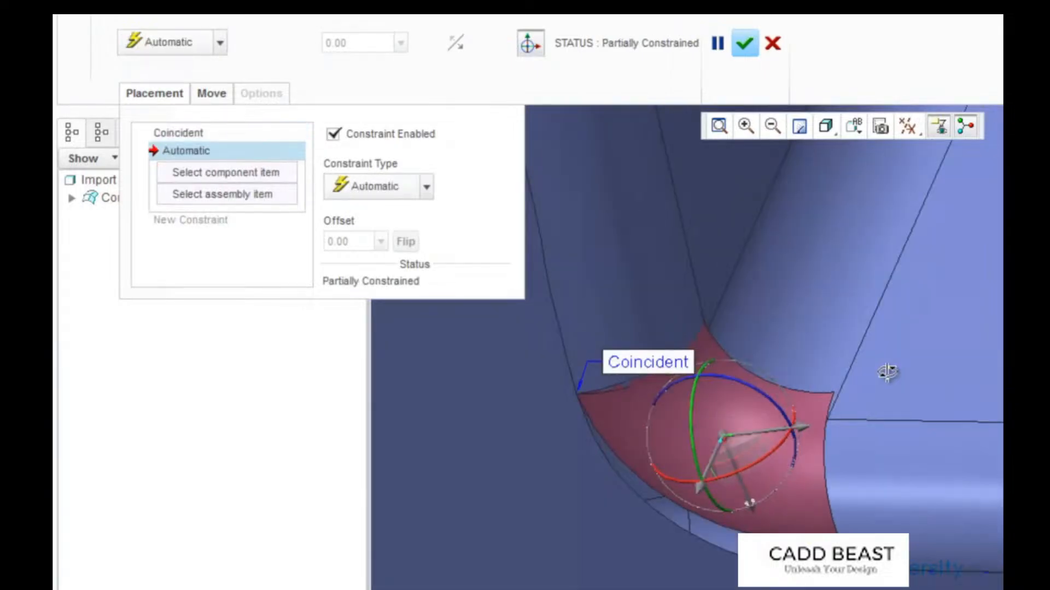
pyautogui.moveTo(887, 372); pyautogui.dragTo(784, 422, button='middle')
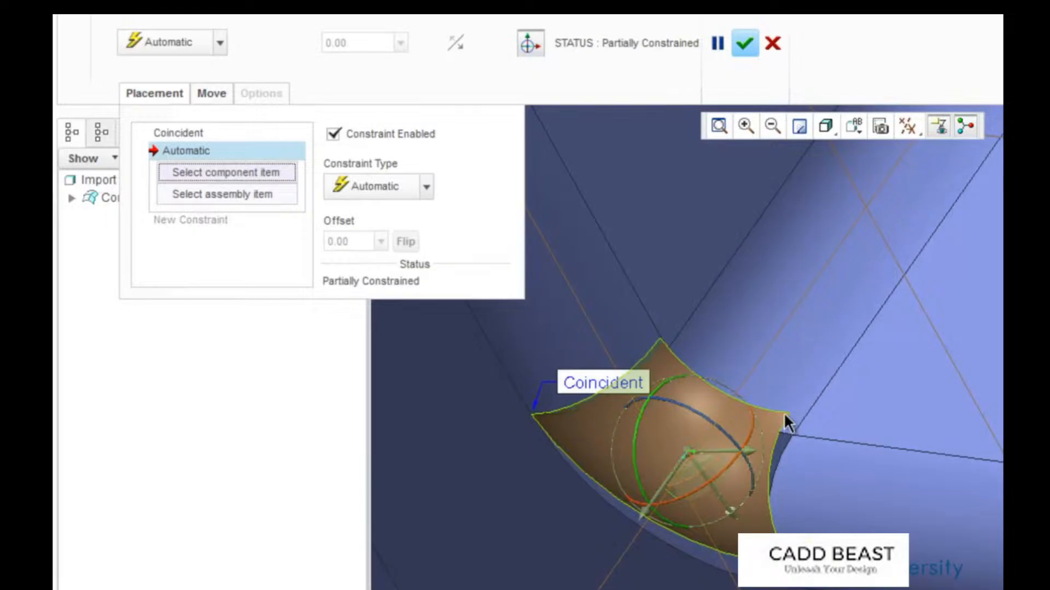
pyautogui.click(783, 412)
pyautogui.click(791, 436)
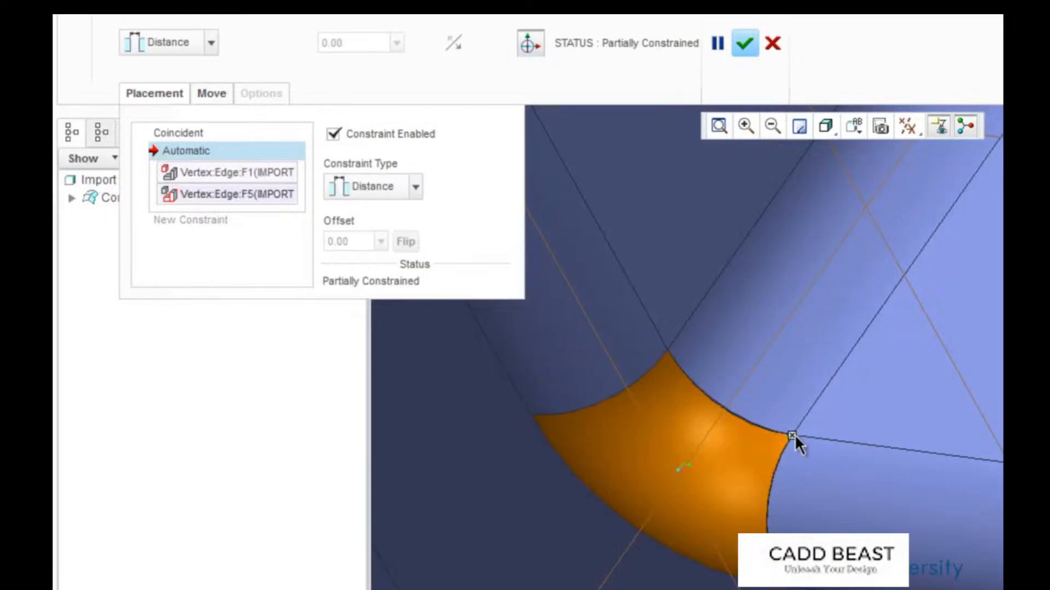
# Add a third constraint for the corner surface's lower vertex at the bottom of the opening and accept the placement
pyautogui.click(210, 219)
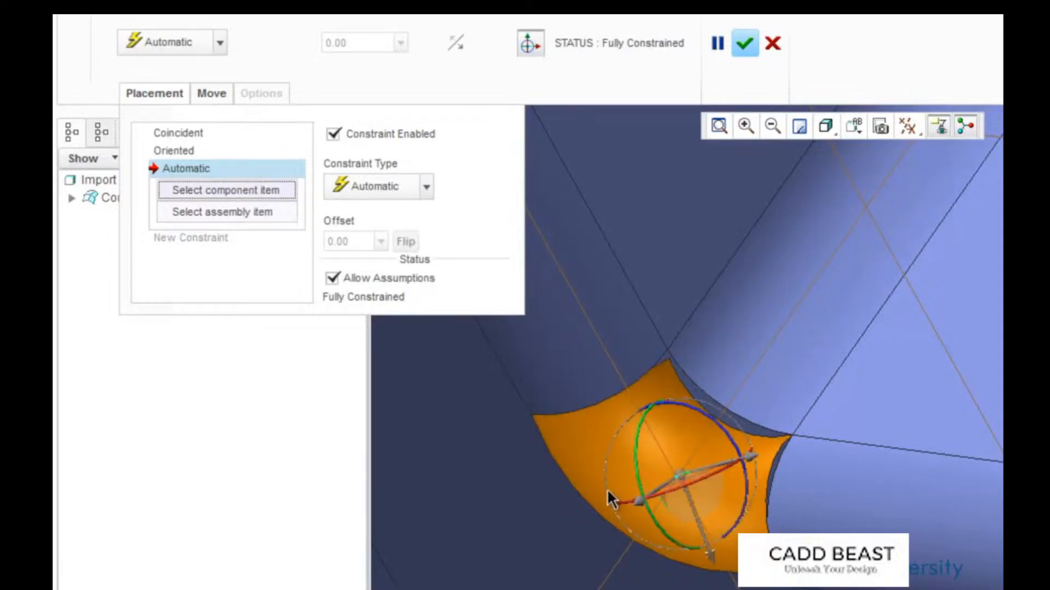
pyautogui.click(608, 492)
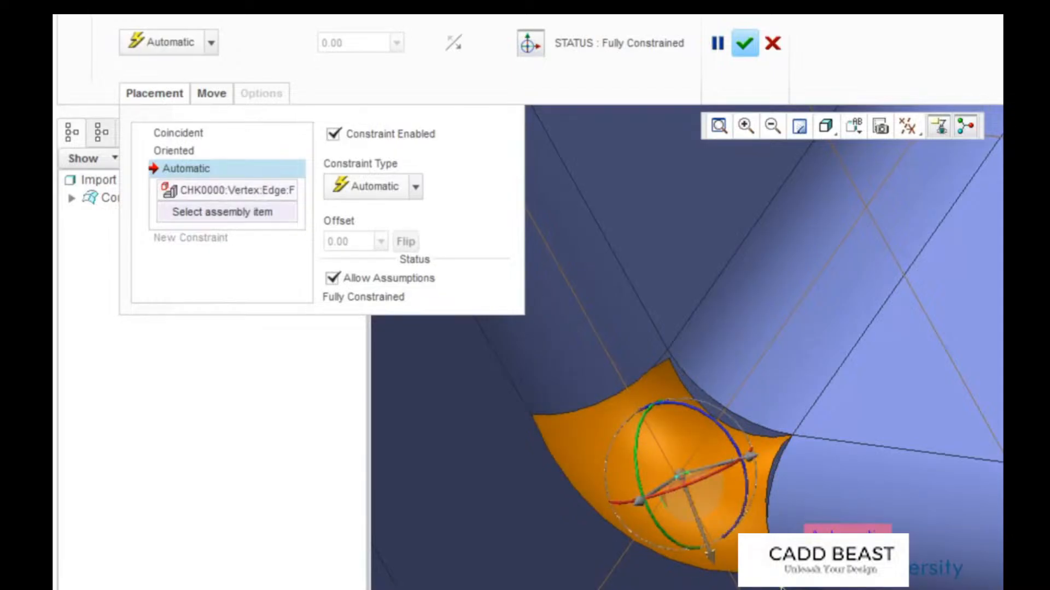
pyautogui.click(745, 44)
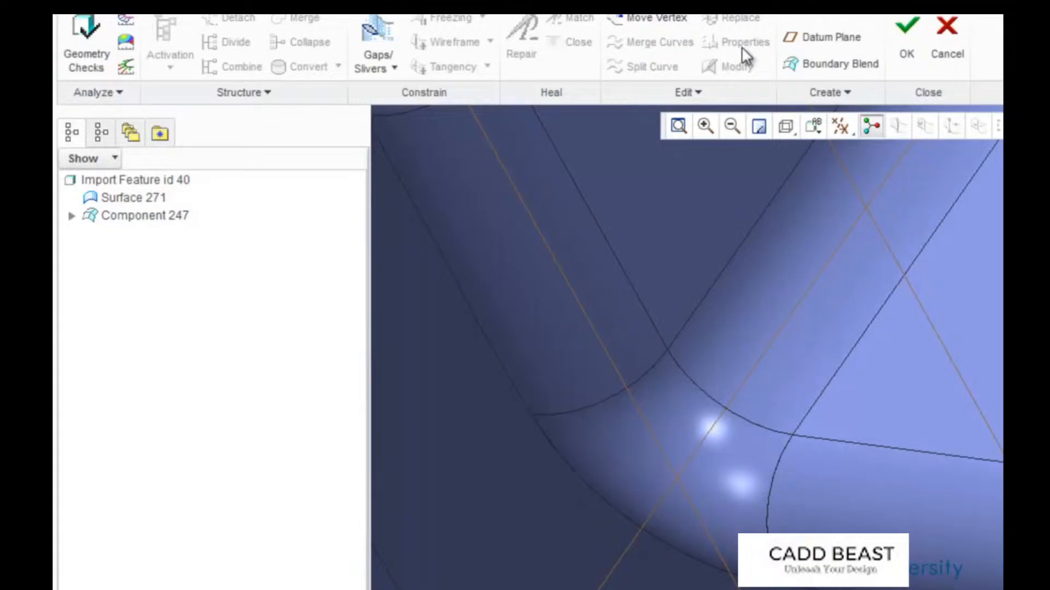
# Combine the placed corner Surface 271 with Component 247 in the import feature
pyautogui.scroll(5, 742, 385)
pyautogui.keyDown('shift'); pyautogui.moveTo(748, 383); pyautogui.dragTo(704, 421, button='middle'); pyautogui.keyUp('shift')
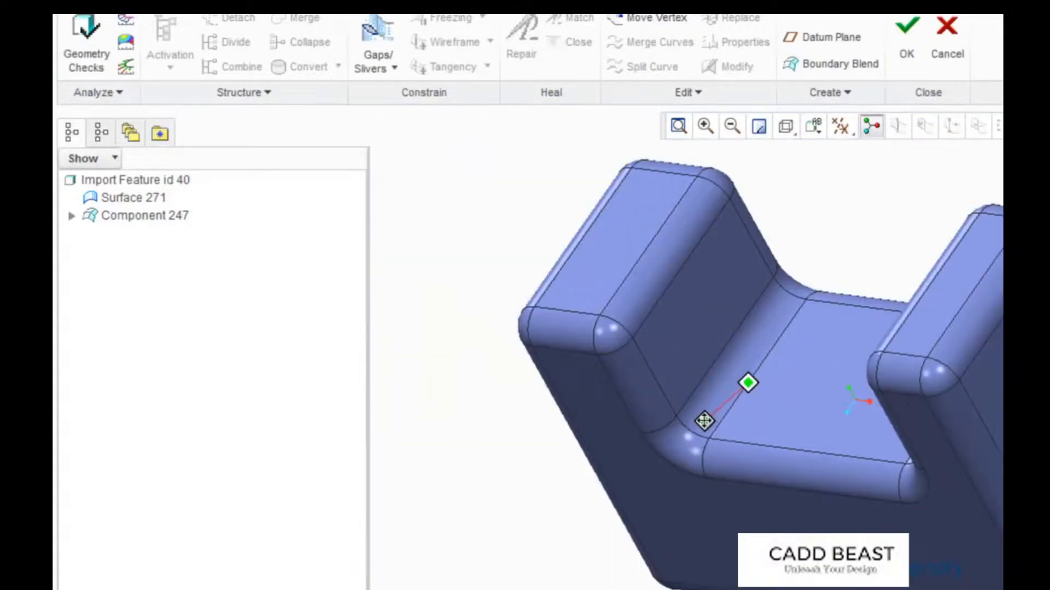
pyautogui.click(149, 199)
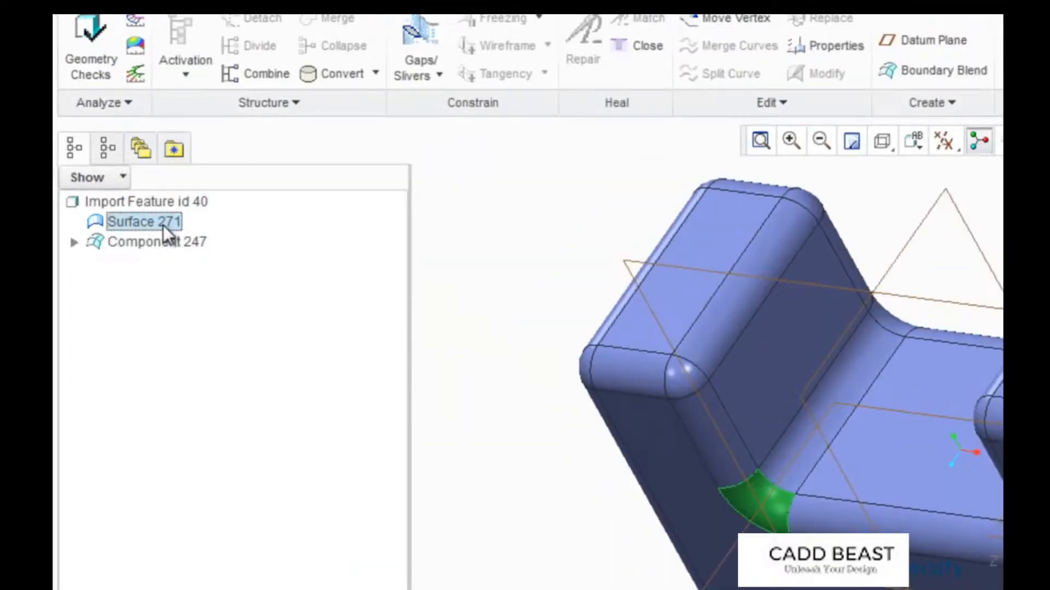
pyautogui.keyDown('ctrl'); pyautogui.click(154, 245); pyautogui.keyUp('ctrl')
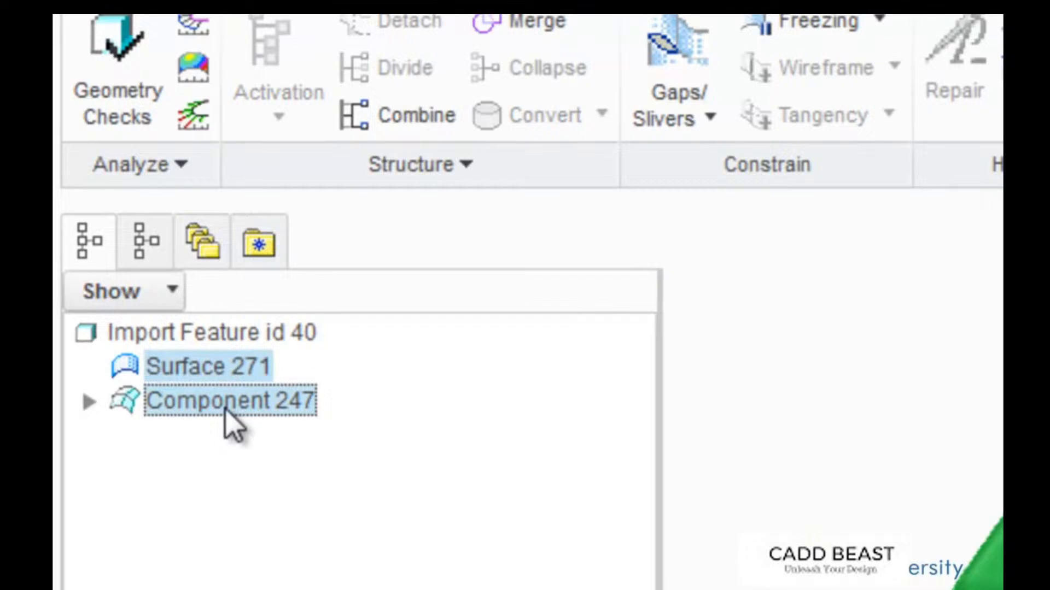
pyautogui.click(410, 124)
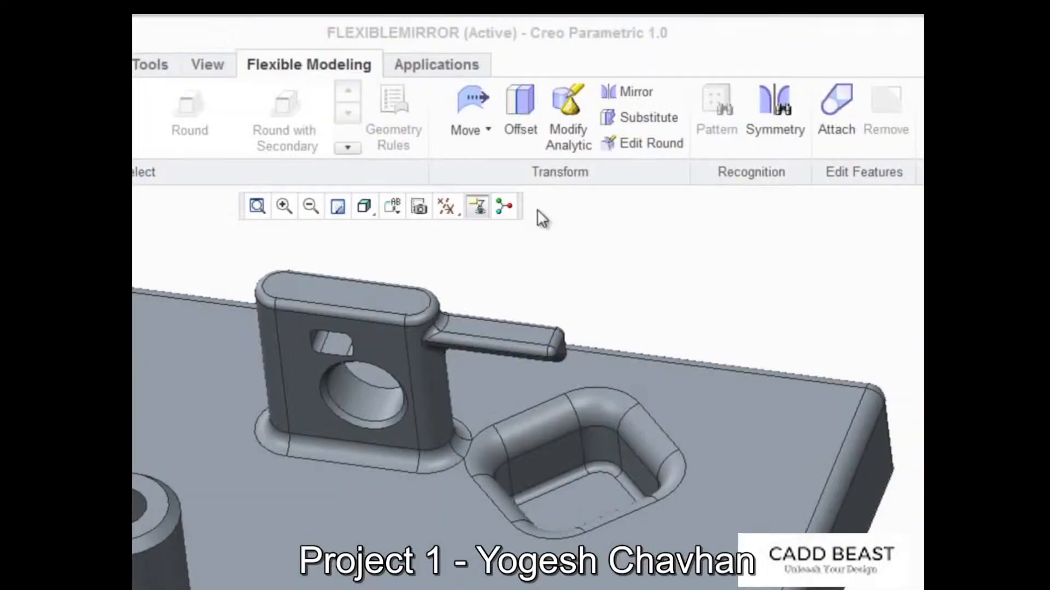
# Select the upright boss with its secondary shapes and mirror it about the lengthwise vertical datum plane, with plane display turned on
pyautogui.click(369, 349)
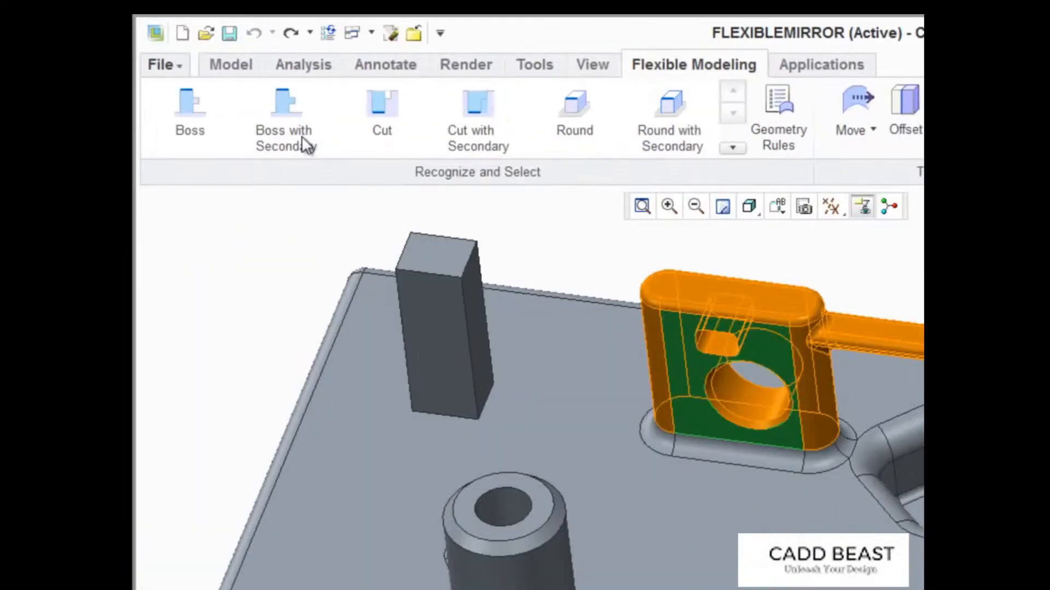
pyautogui.click(303, 138)
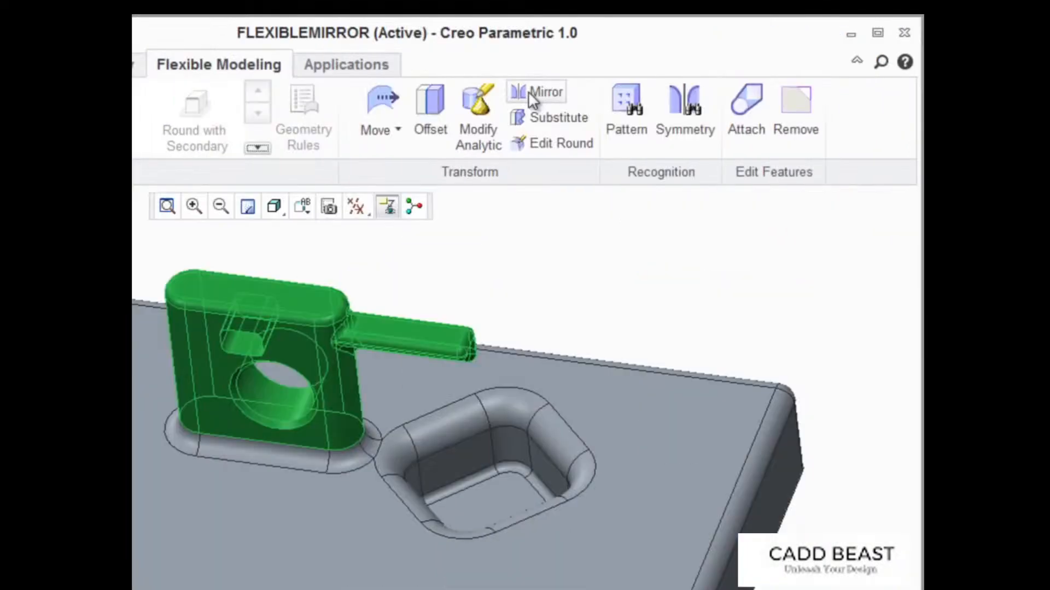
pyautogui.click(534, 92)
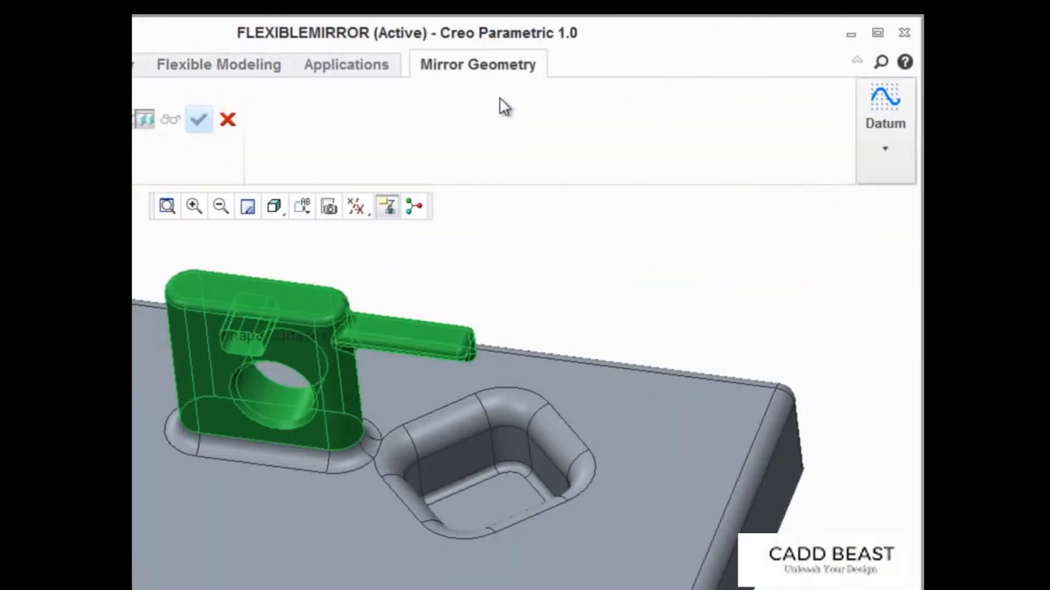
pyautogui.click(357, 207)
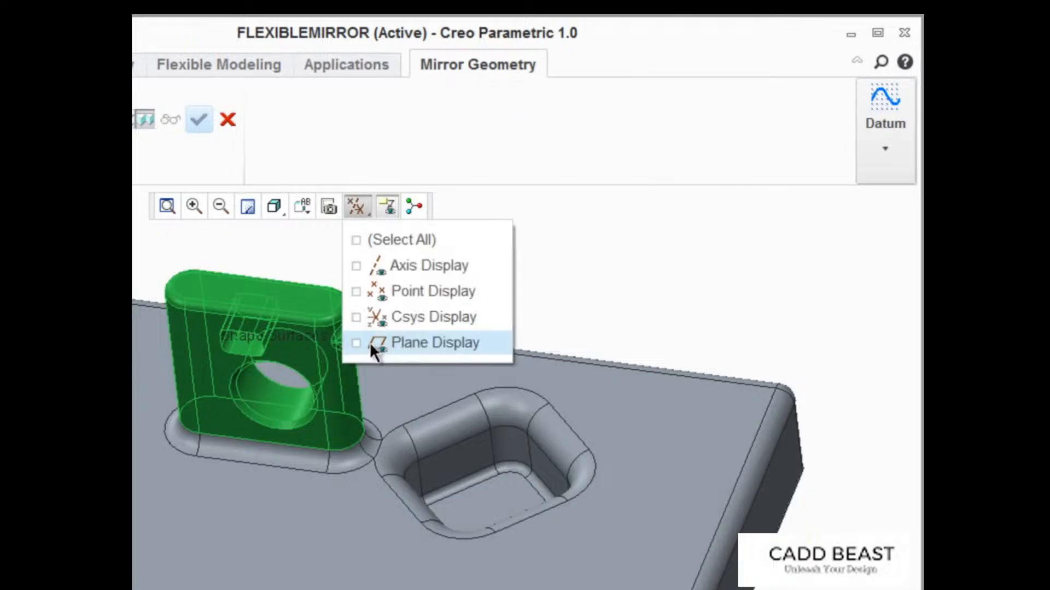
pyautogui.click(369, 342)
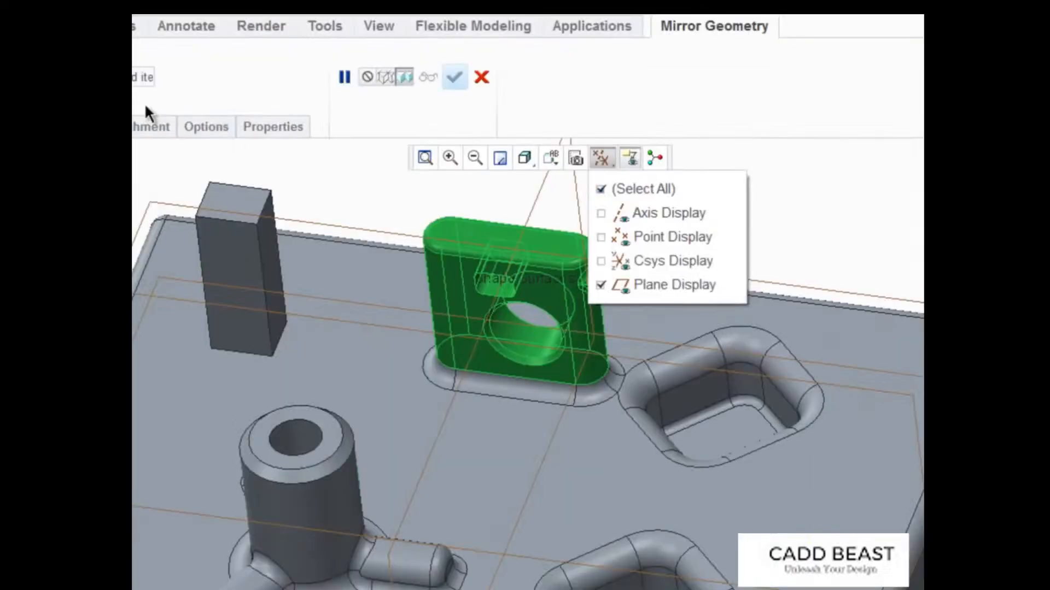
pyautogui.click(143, 77)
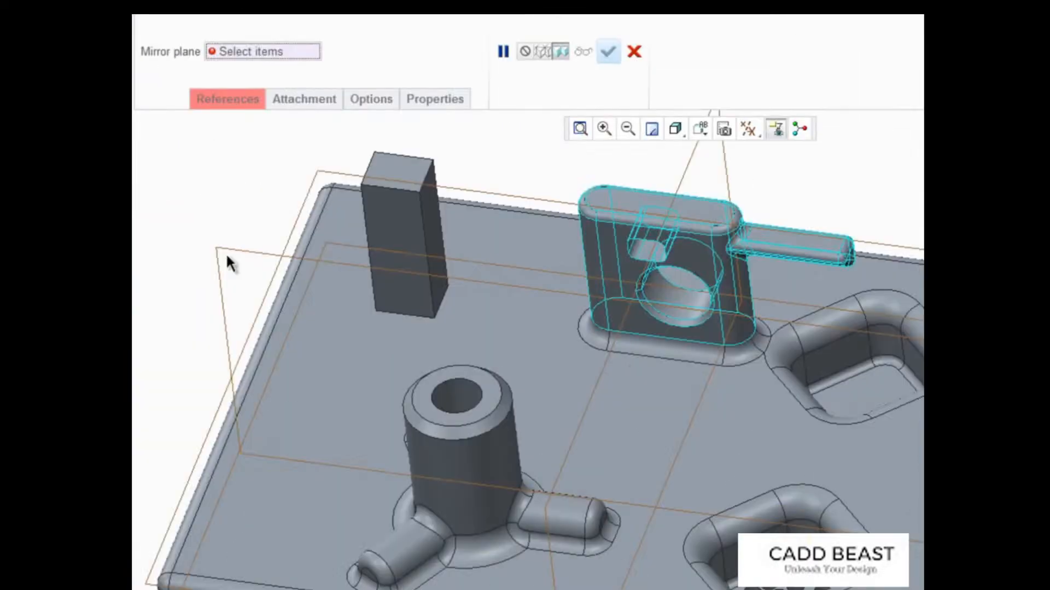
pyautogui.click(227, 252)
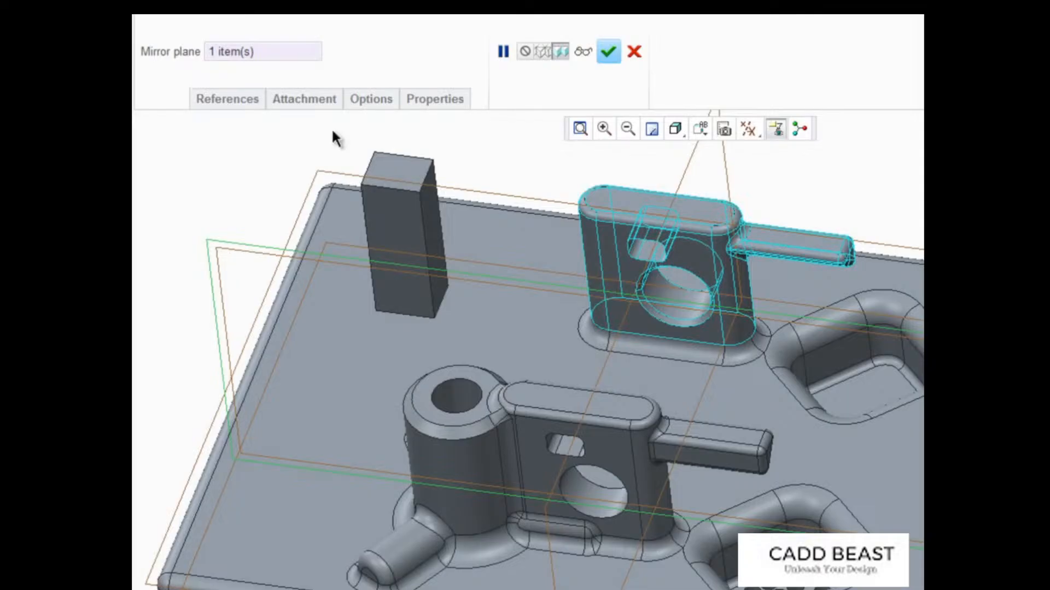
# Turn off Create Round Geometry and Attach Mirrored Geometry for the mirror, complete it, and hide the datum planes
pyautogui.click(327, 101)
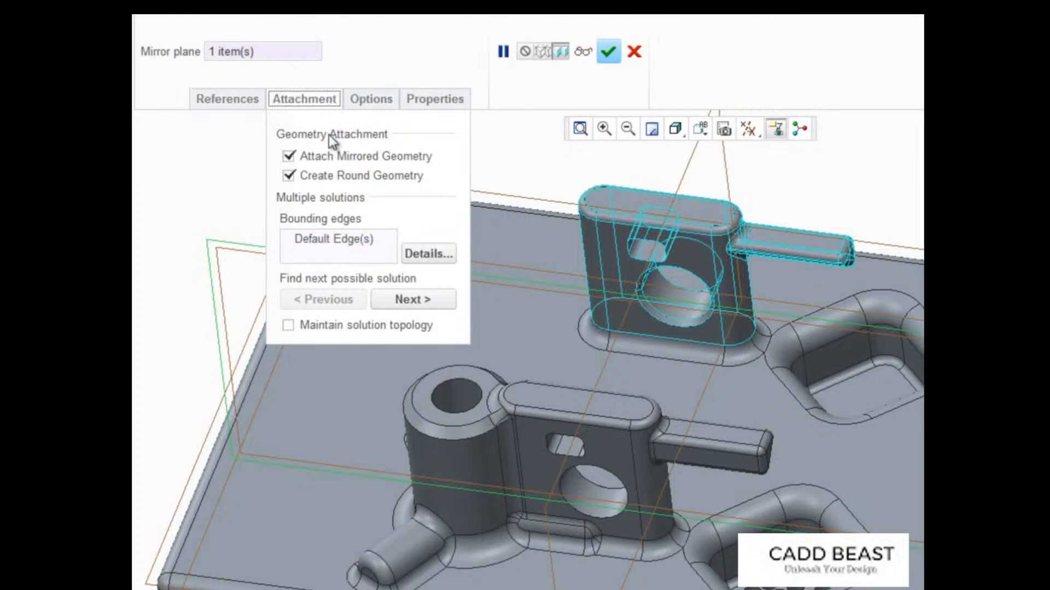
pyautogui.click(289, 177)
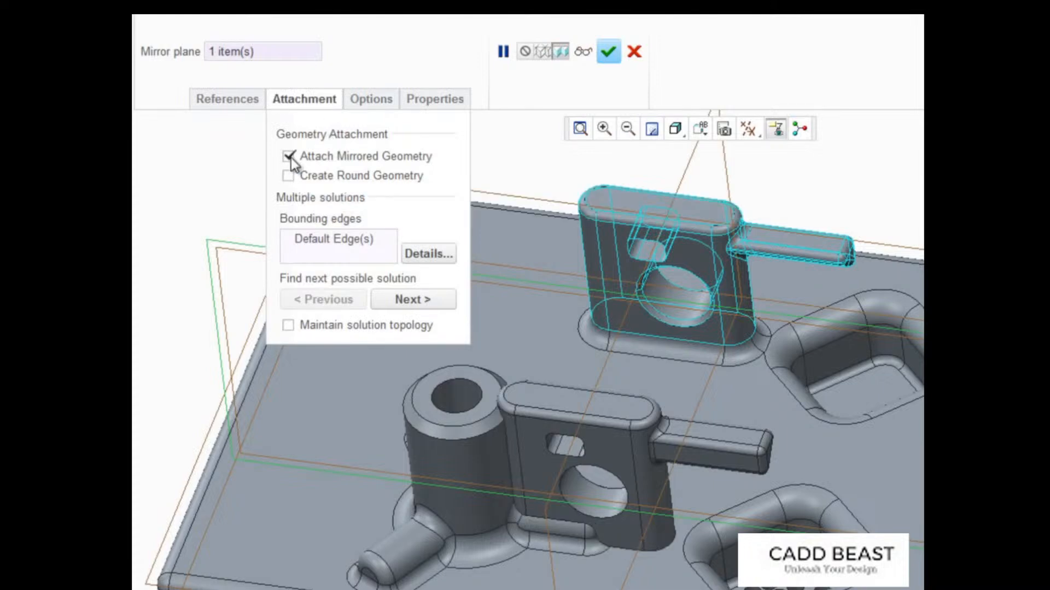
pyautogui.click(288, 156)
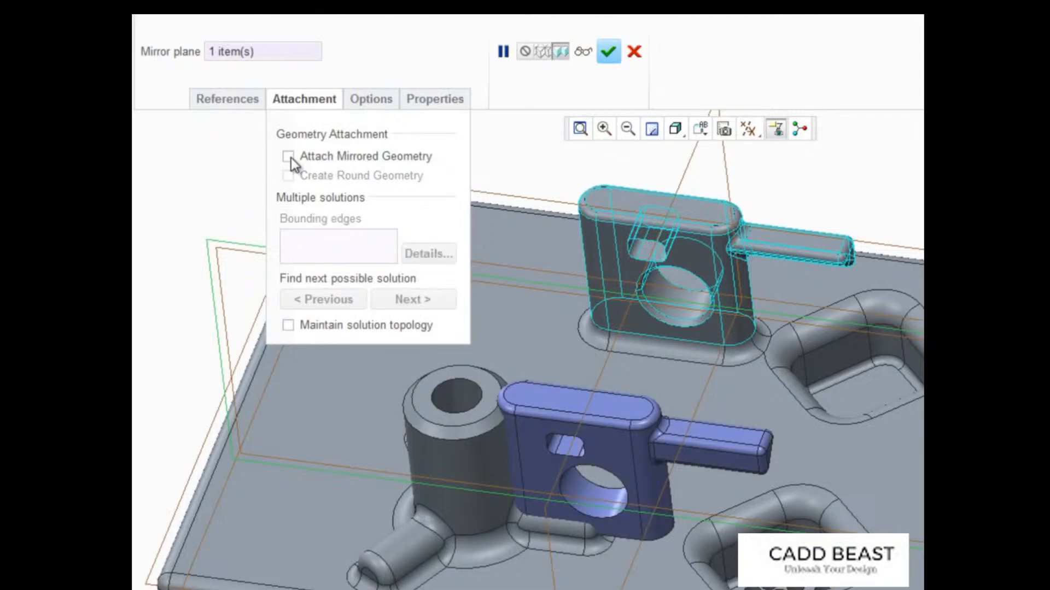
pyautogui.click(609, 52)
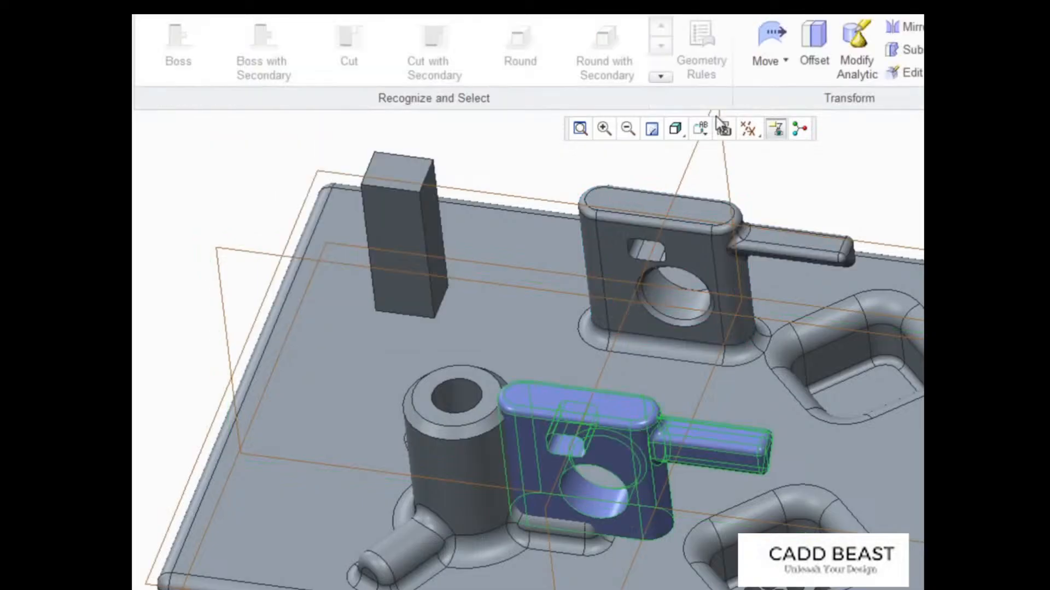
pyautogui.click(748, 129)
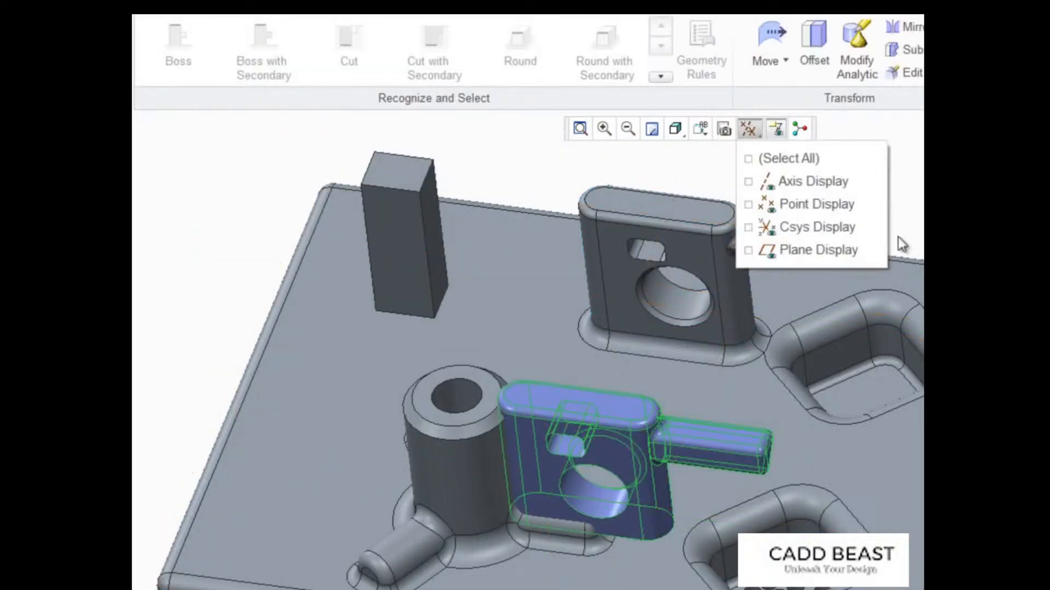
pyautogui.click(898, 237)
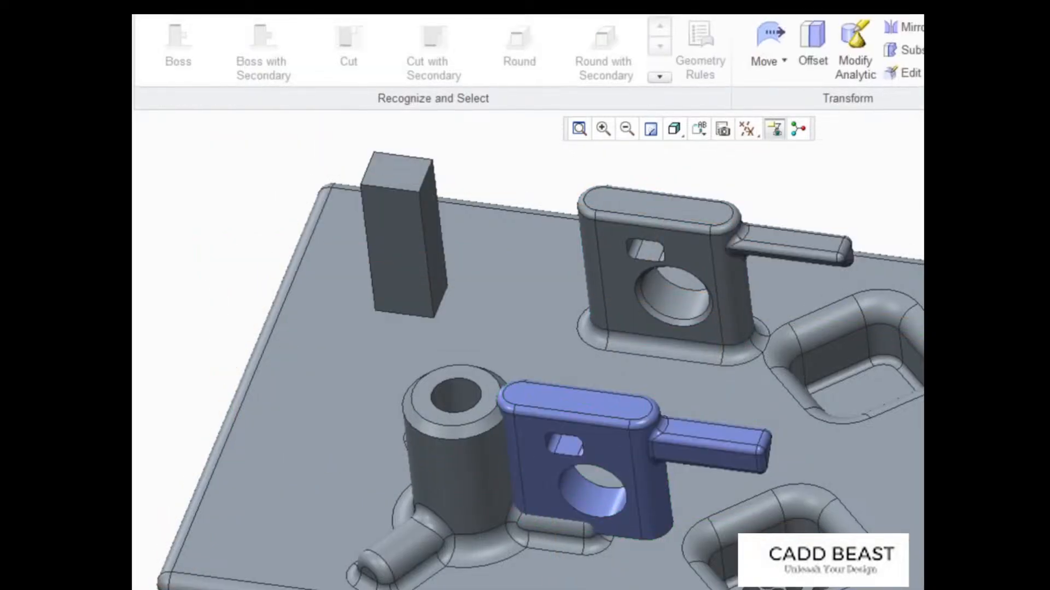
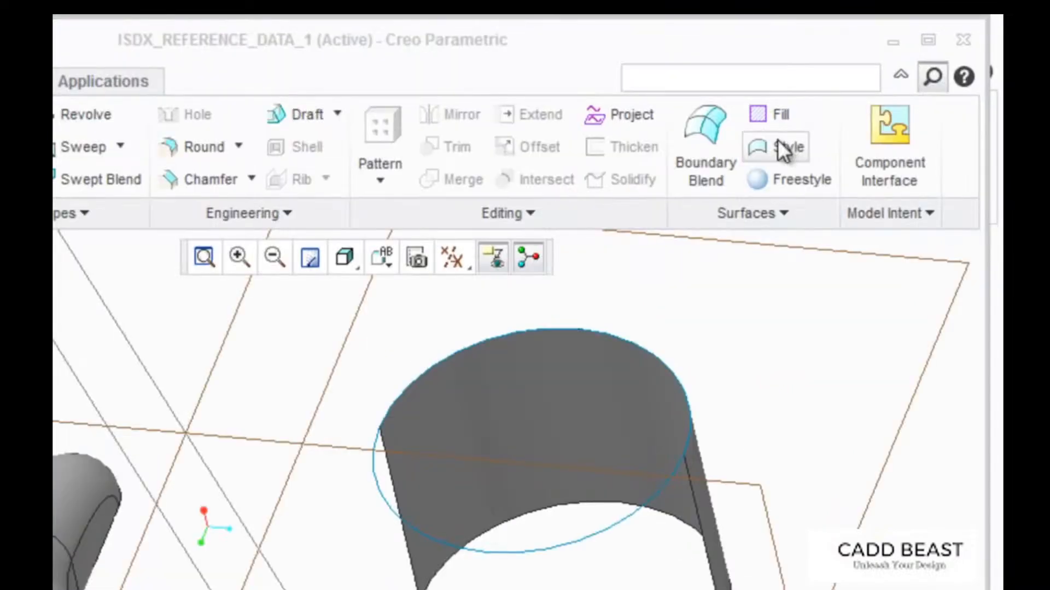
# Start a Style feature and draw two curves joining the elbow's inner end vertices to the arched surface's near lower and upper vertices
pyautogui.click(782, 148)
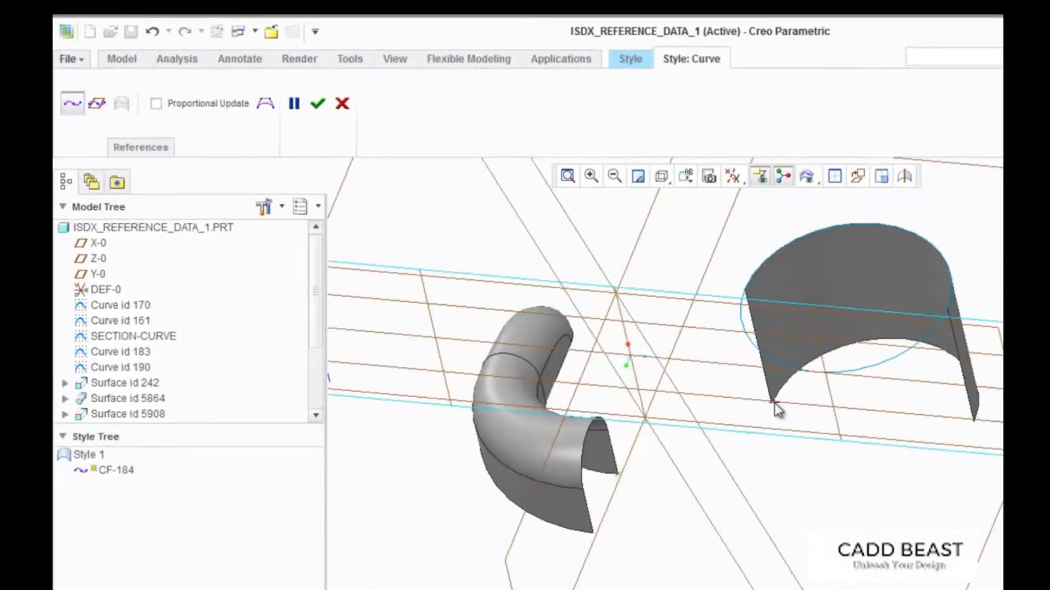
pyautogui.click(773, 404)
pyautogui.middleClick(711, 414)
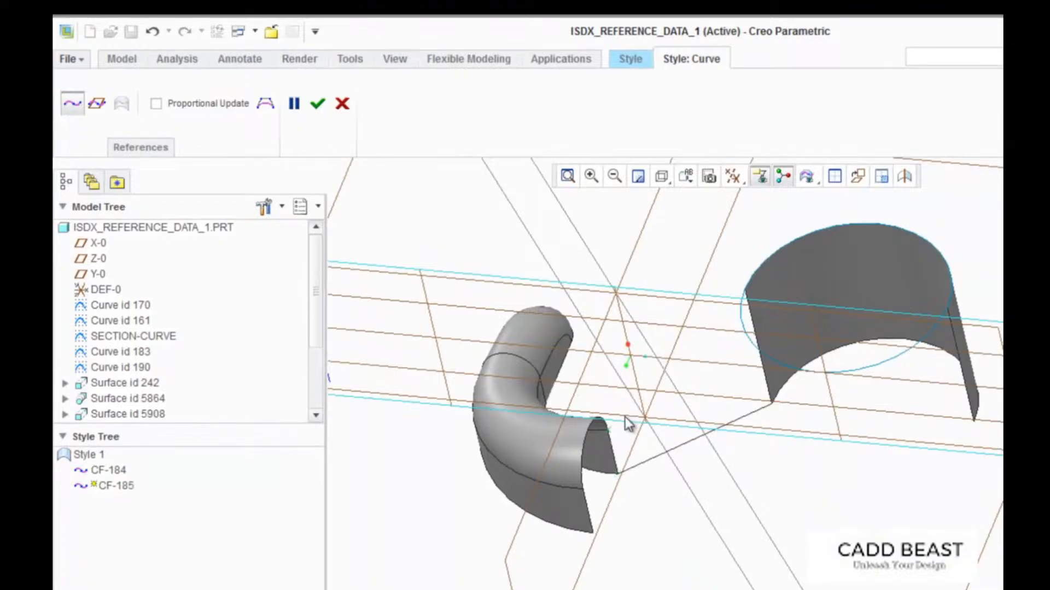
pyautogui.click(625, 420)
pyautogui.click(744, 289)
pyautogui.middleClick(935, 437)
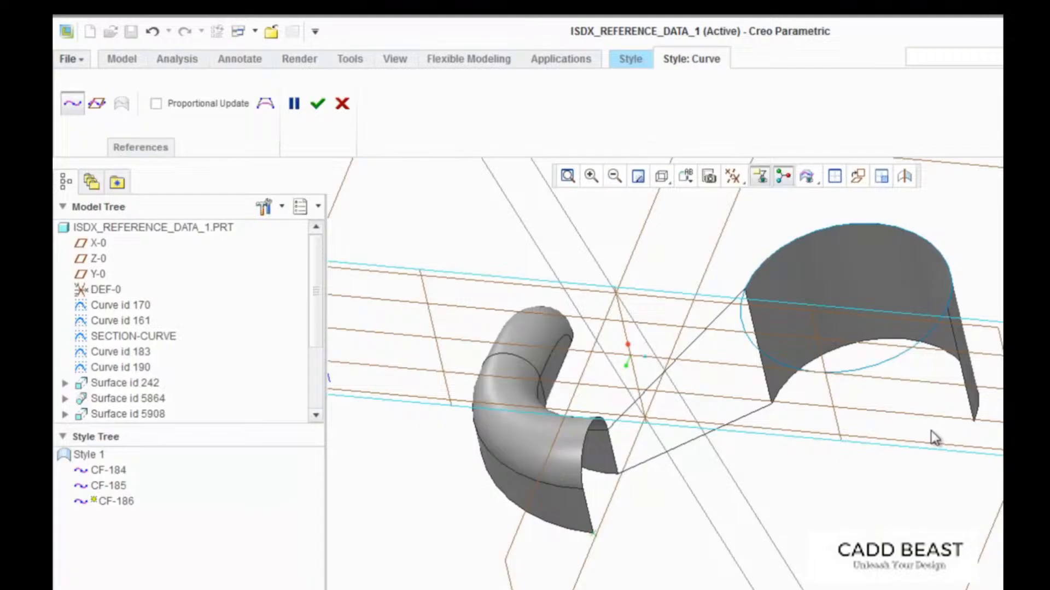
# Draw two more style curves joining the elbow's outer end points to the arched surface's far lower and upper vertices
pyautogui.click(974, 421)
pyautogui.middleClick(616, 495)
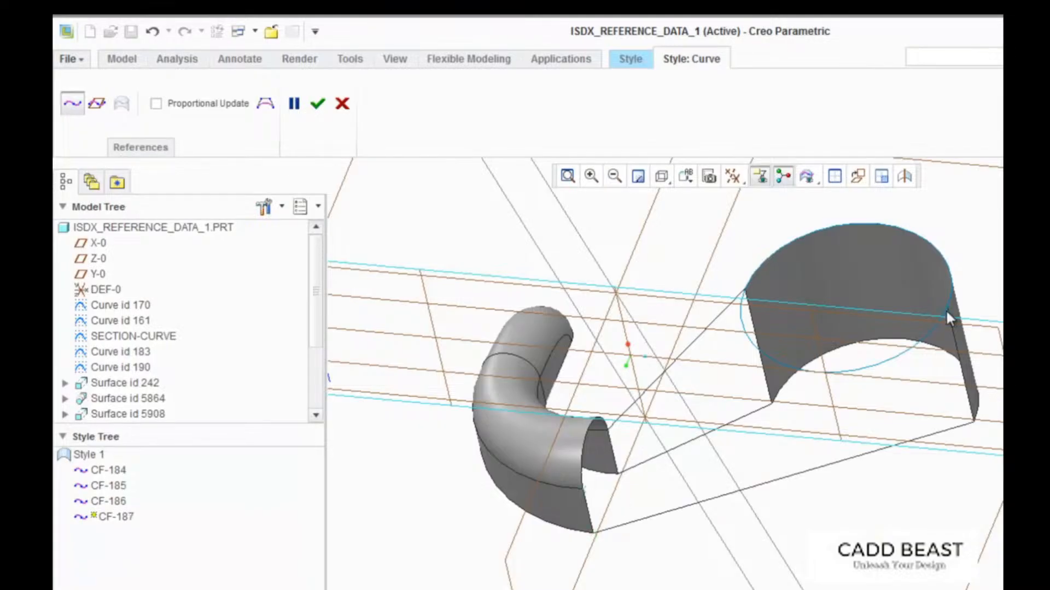
pyautogui.click(618, 472)
pyautogui.middleClick(708, 453)
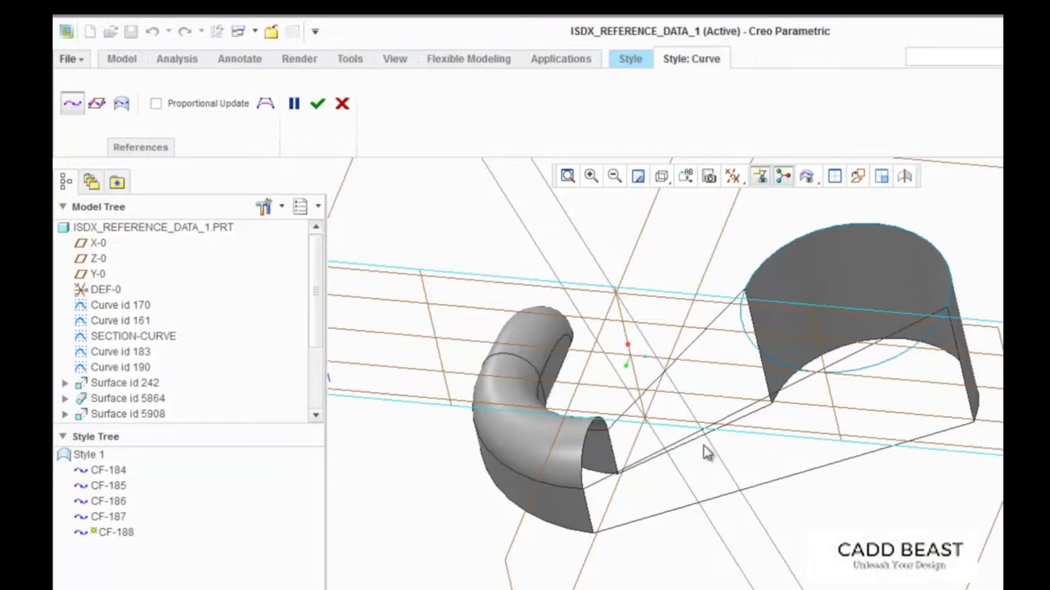
pyautogui.middleClick(708, 452)
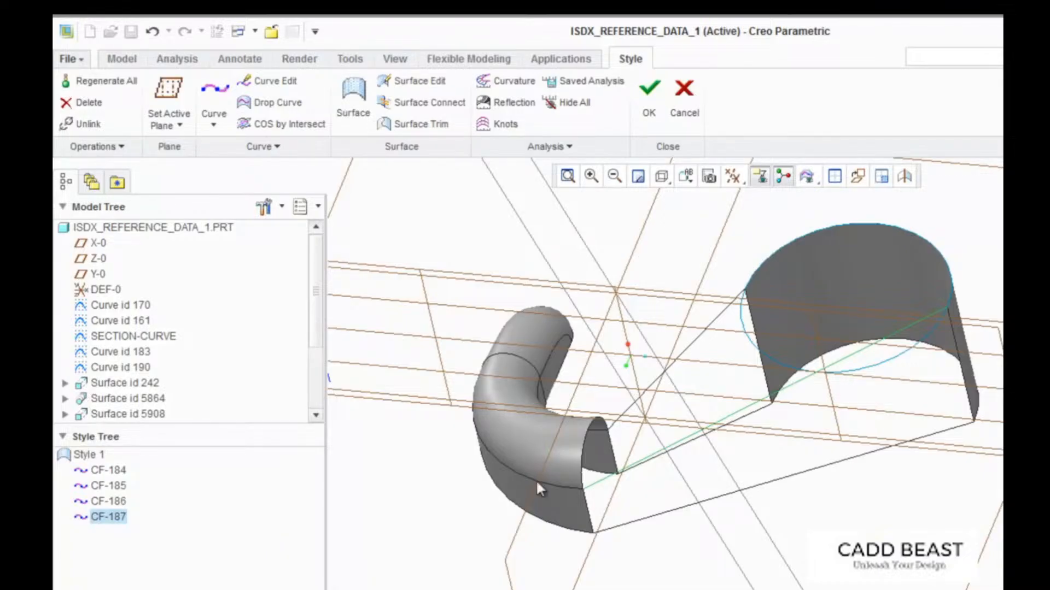
# Edit style curve CF-187 and constrain its elbow end Normal to datum plane Y-0
pyautogui.click(274, 81)
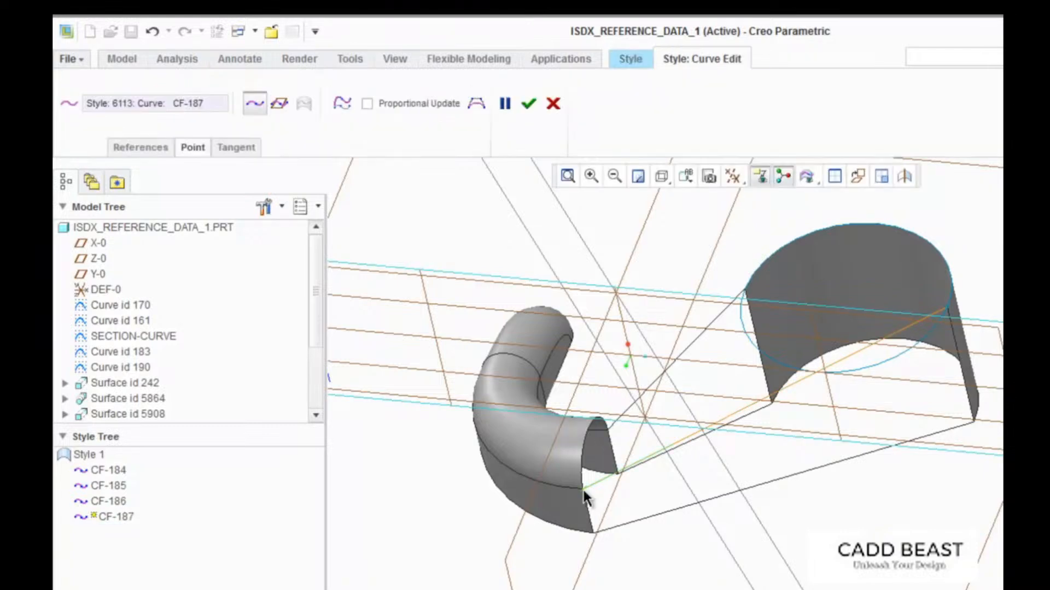
pyautogui.click(239, 147)
pyautogui.click(425, 195)
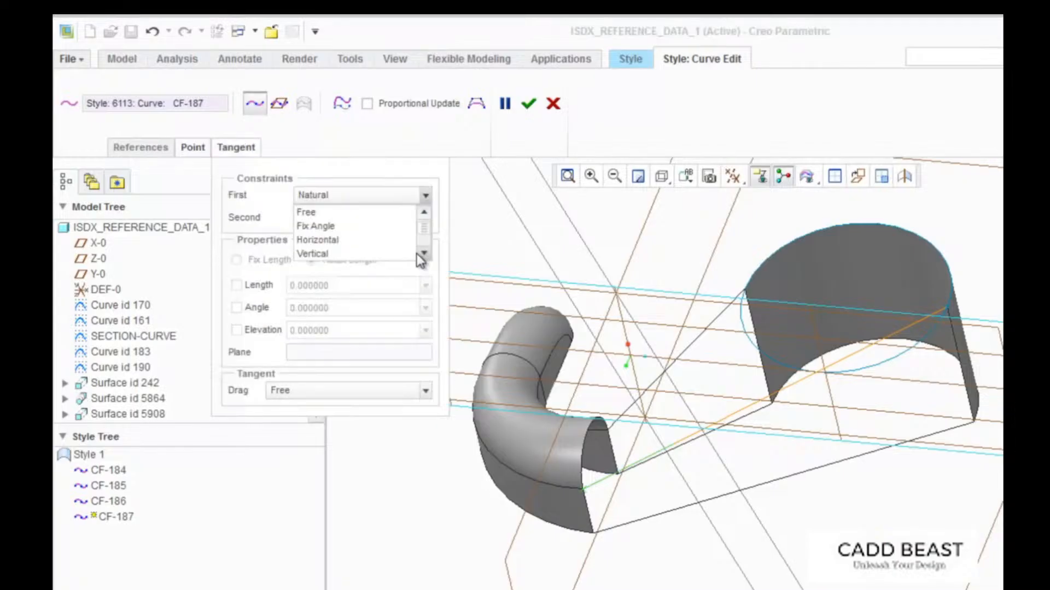
pyautogui.click(579, 379)
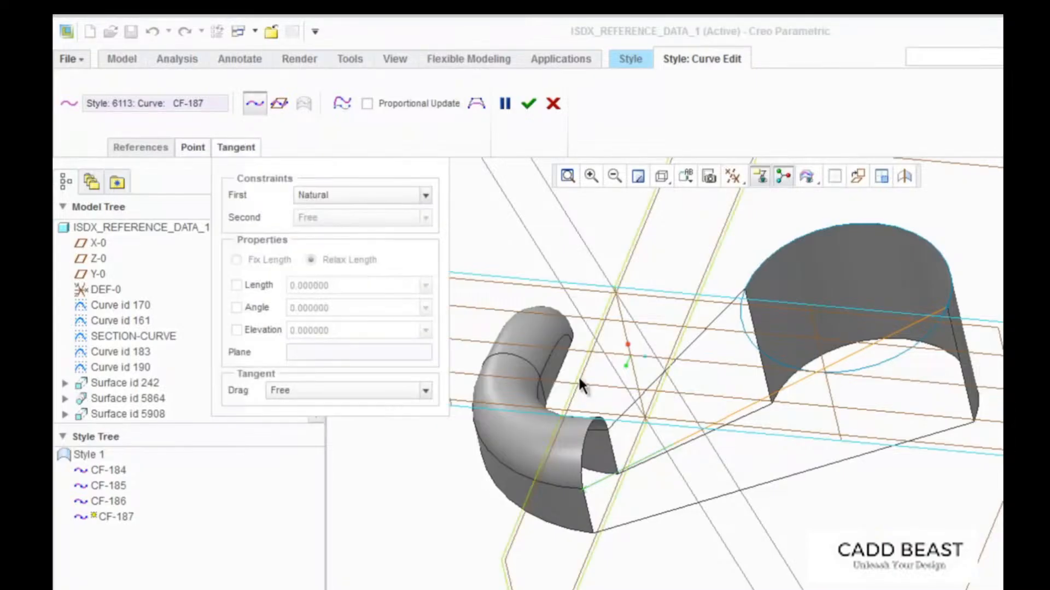
pyautogui.click(581, 384)
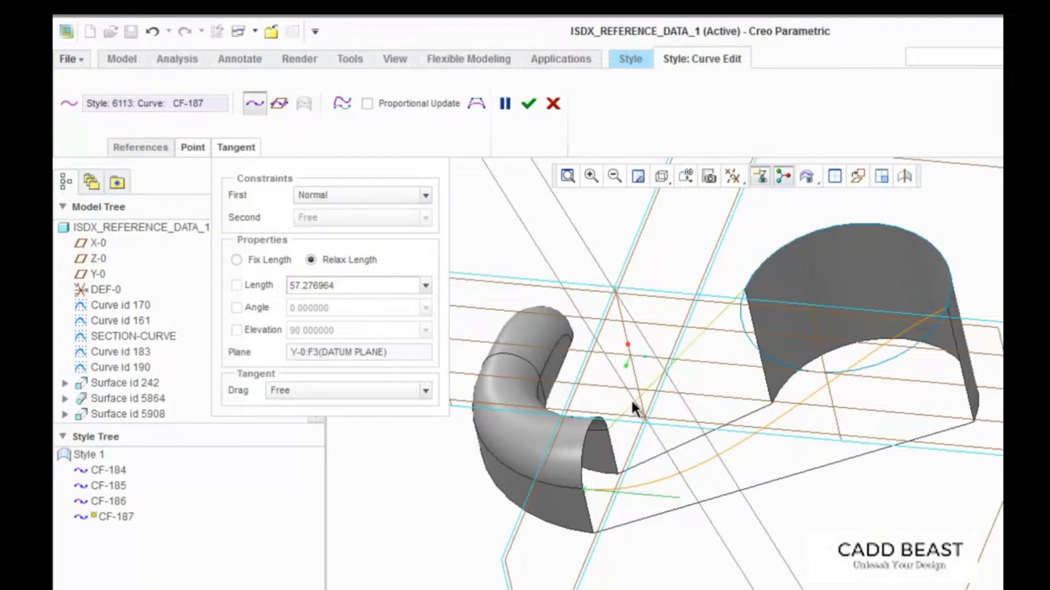
# Constrain curve CF-185 Normal to datum plane Y-0 at the elbow and Surface Tangent at the arched surface
pyautogui.click(609, 429)
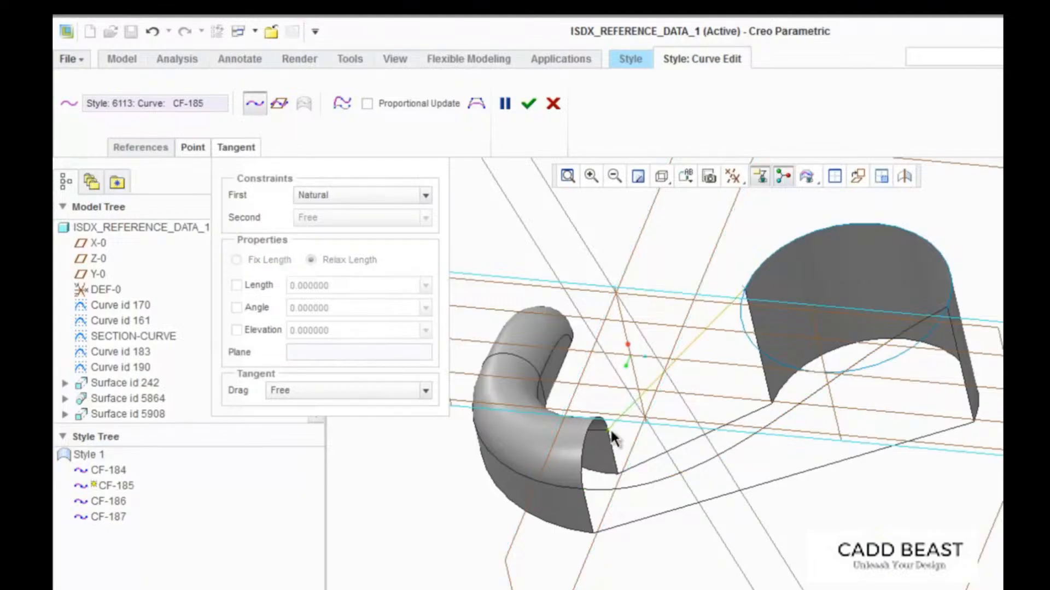
pyautogui.click(426, 195)
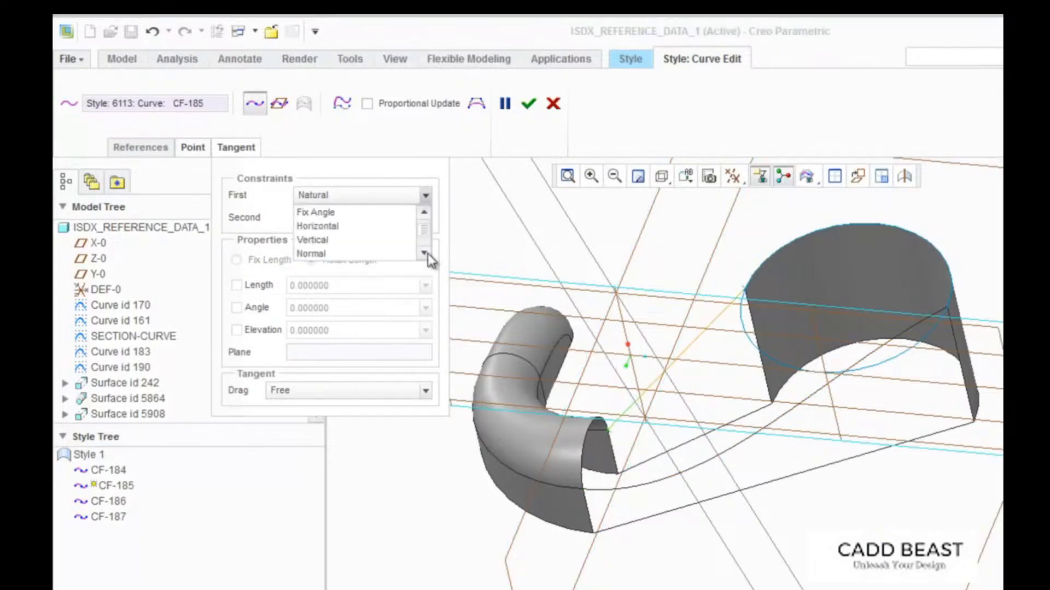
pyautogui.click(593, 353)
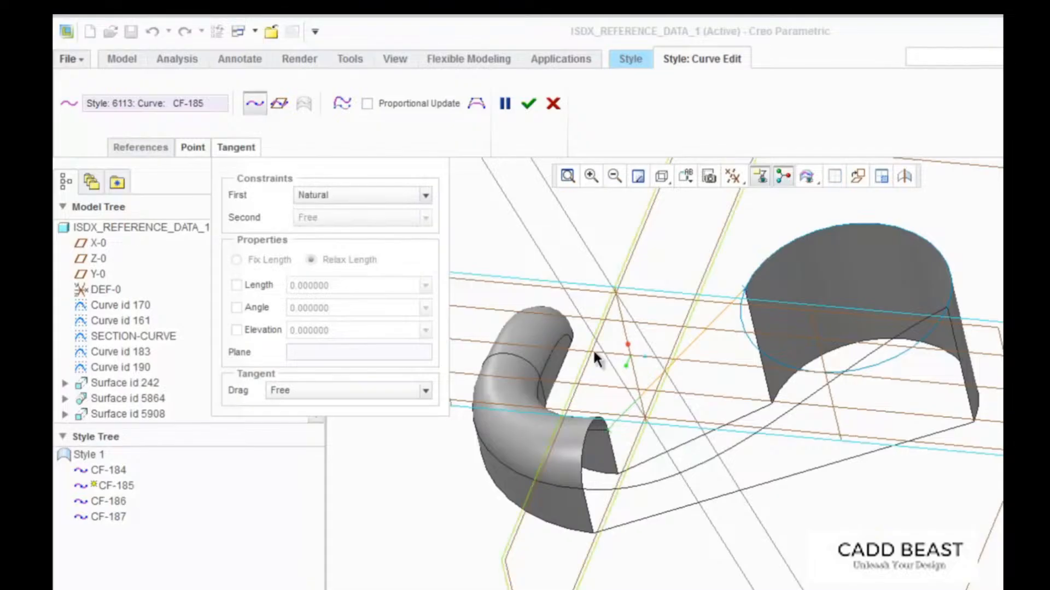
pyautogui.click(593, 352)
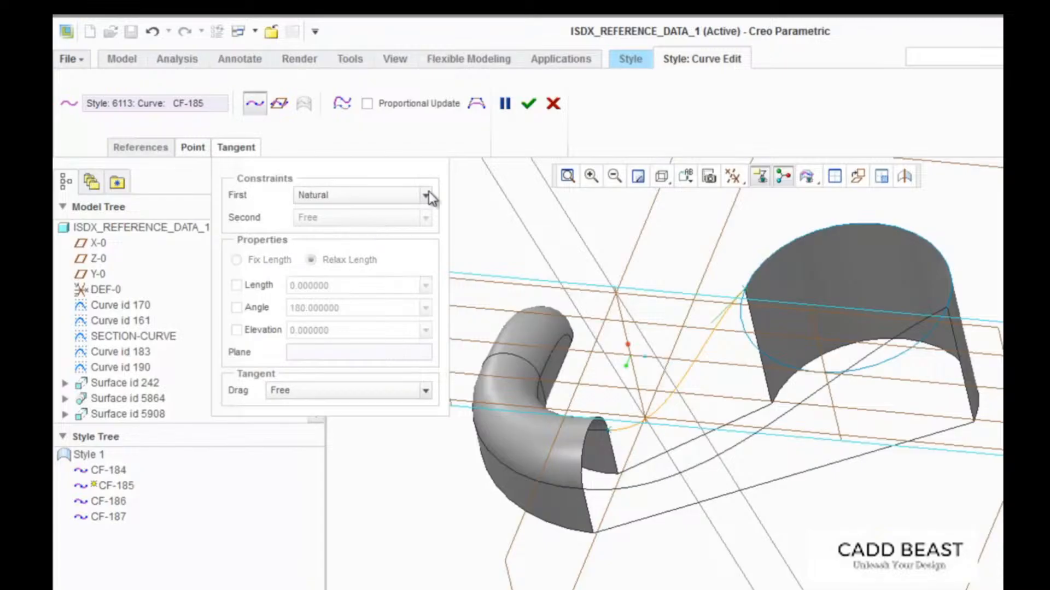
pyautogui.click(428, 195)
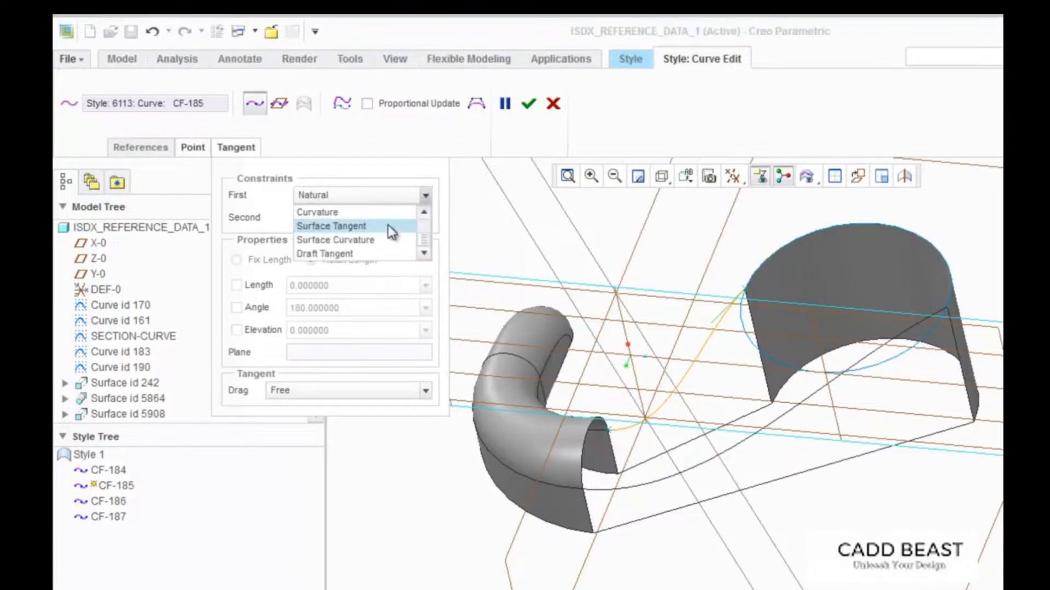
pyautogui.click(388, 226)
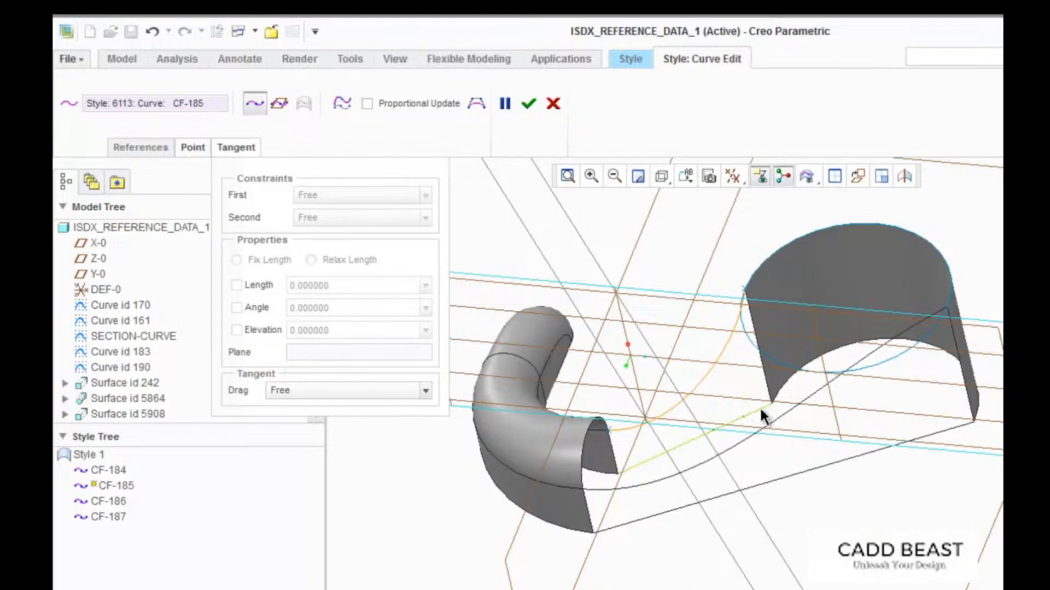
# Apply Surface Tangent constraints to curves CF-184 and CF-186 where they meet the existing surfaces
pyautogui.click(760, 410)
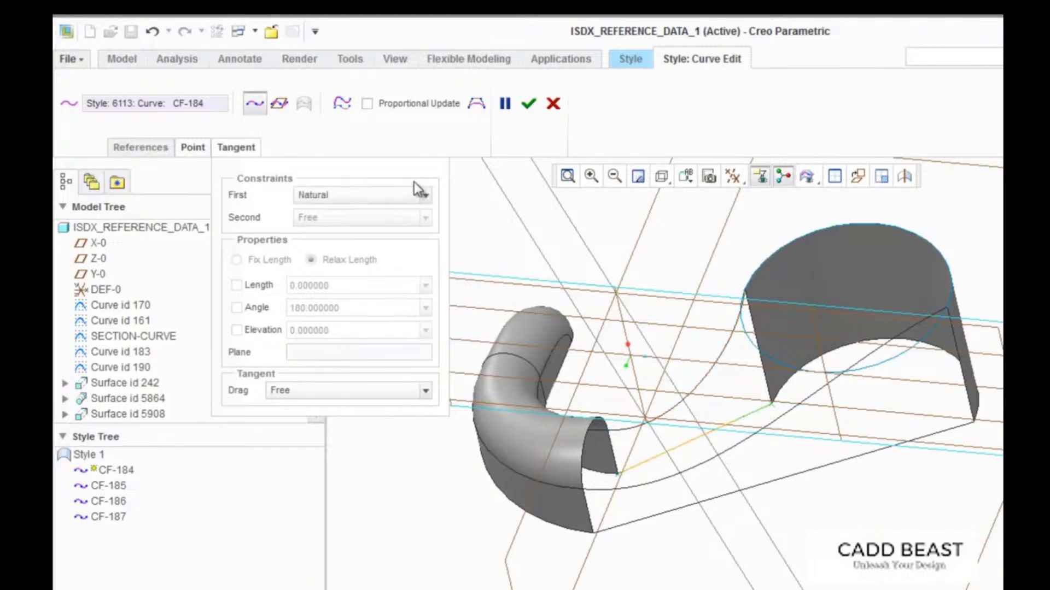
pyautogui.click(420, 194)
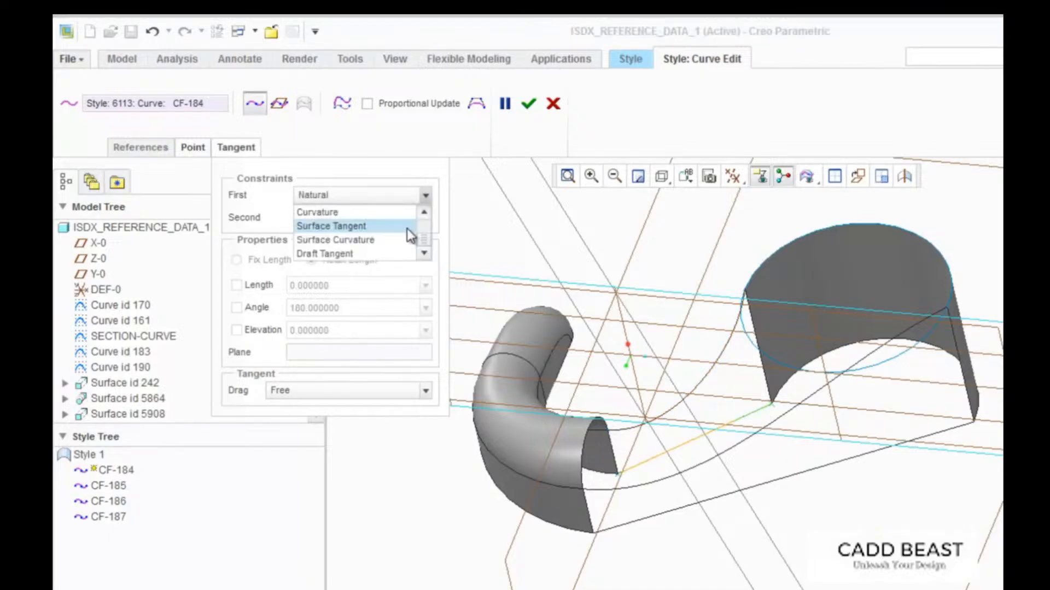
pyautogui.click(407, 229)
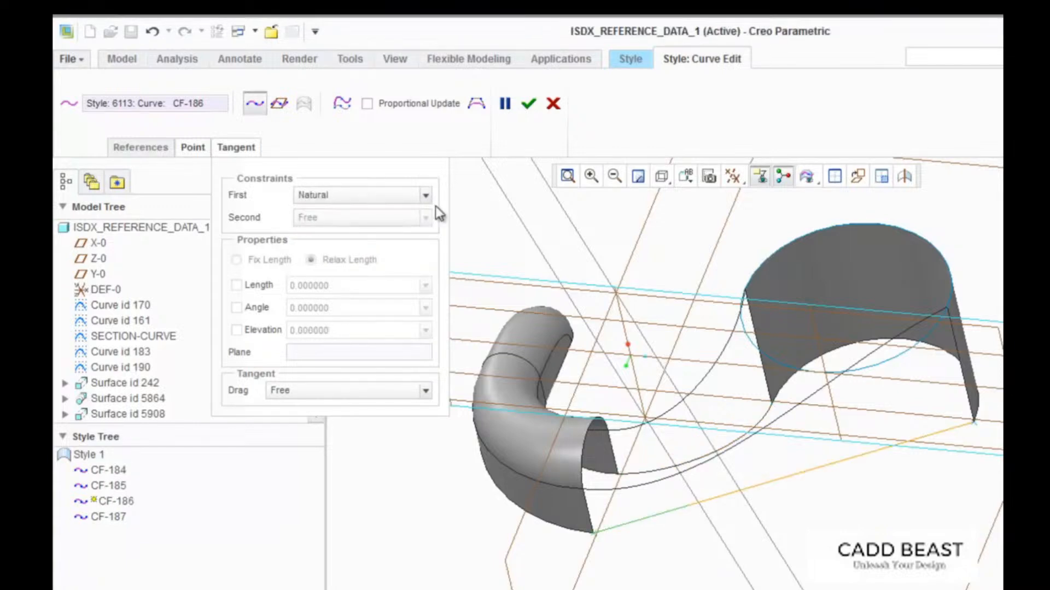
pyautogui.click(425, 196)
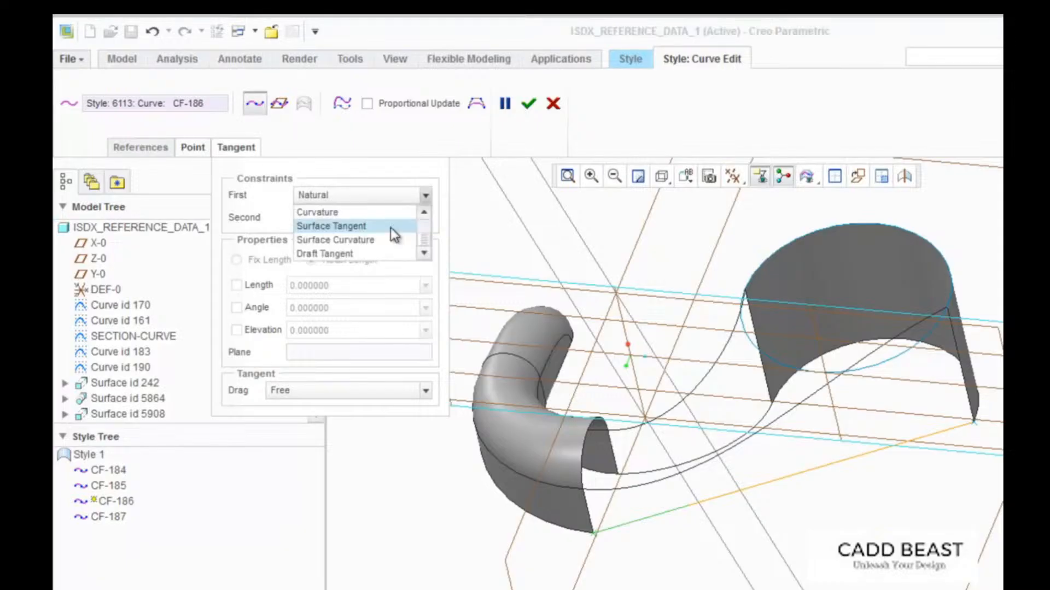
pyautogui.click(425, 196)
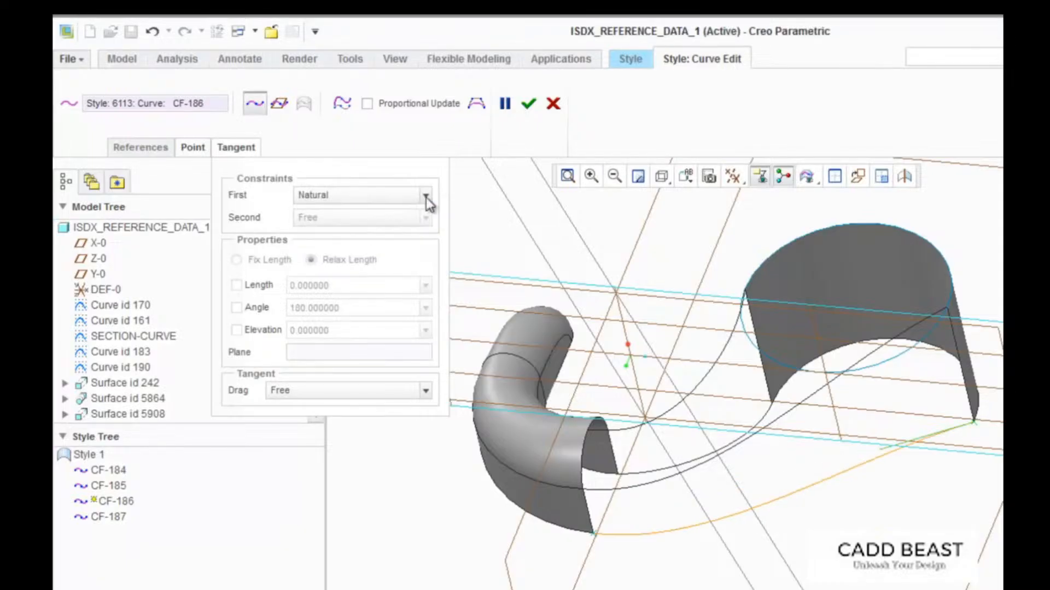
pyautogui.click(426, 197)
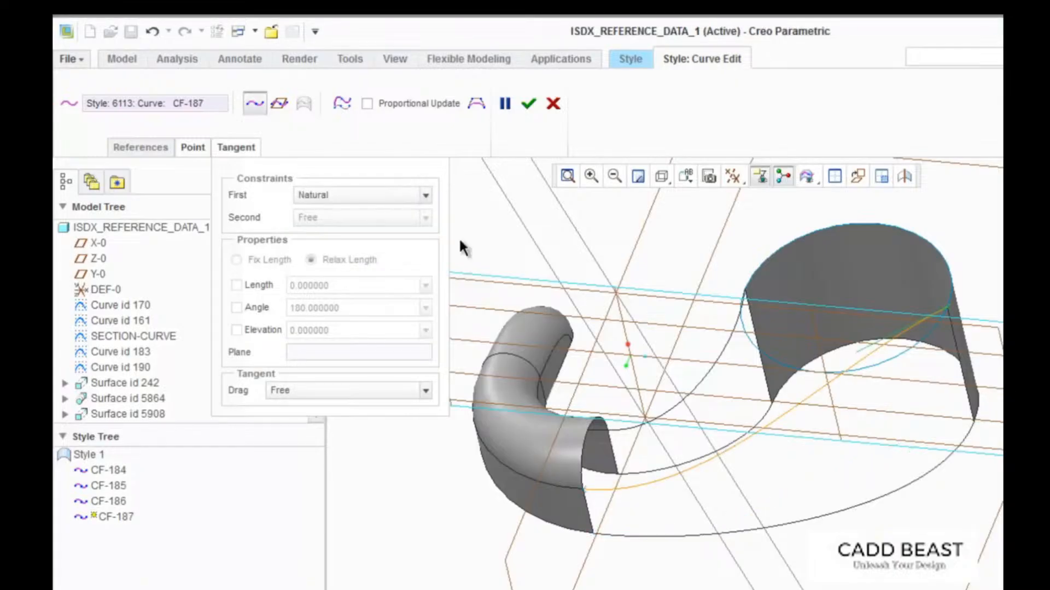
# Set curve CF-187 to Surface Tangent at the arched surface and accept the curve edits
pyautogui.click(425, 195)
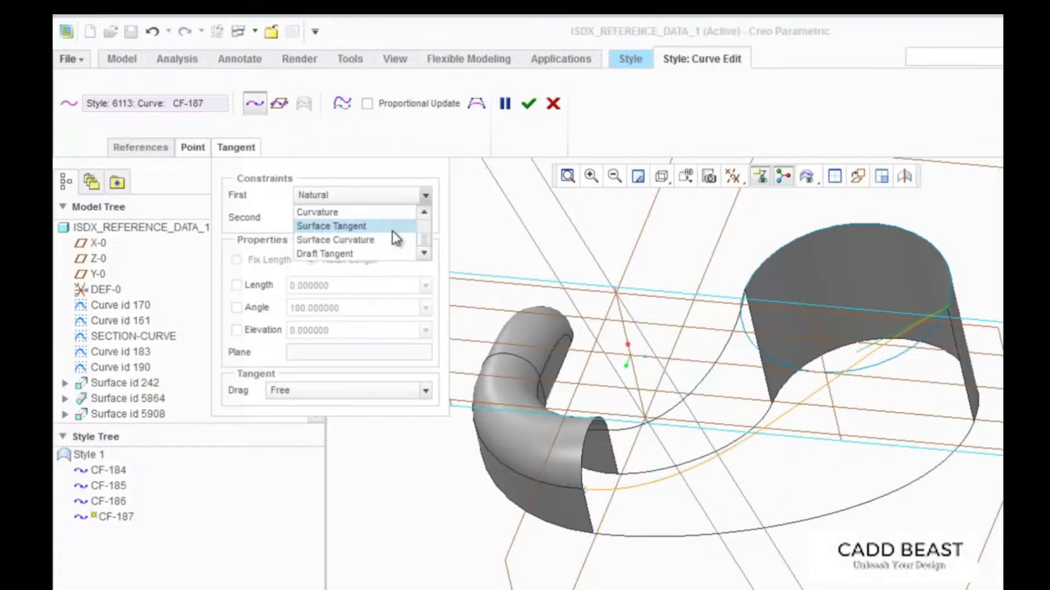
pyautogui.click(392, 227)
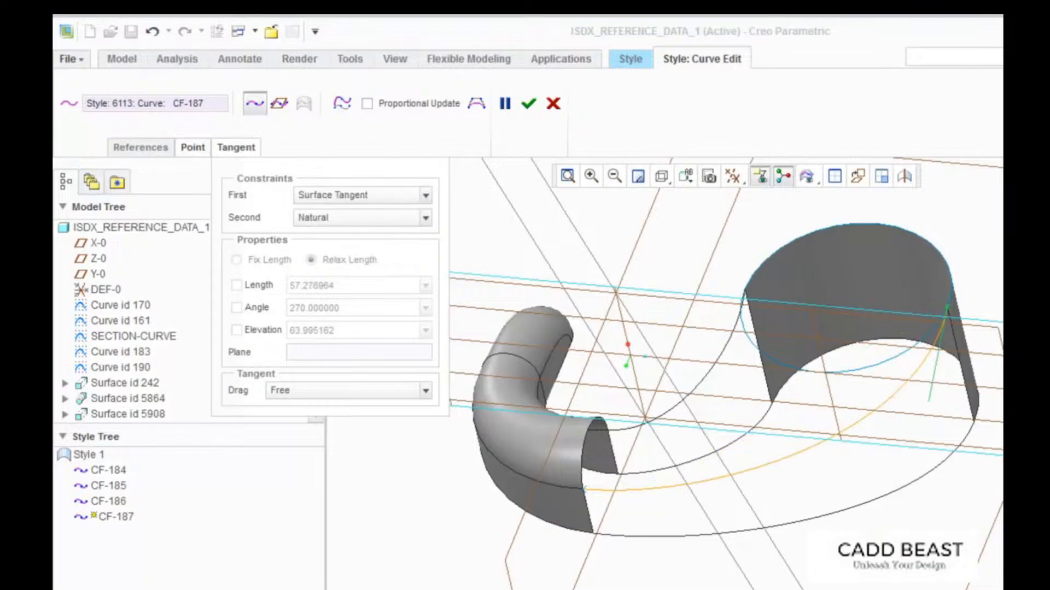
pyautogui.click(528, 104)
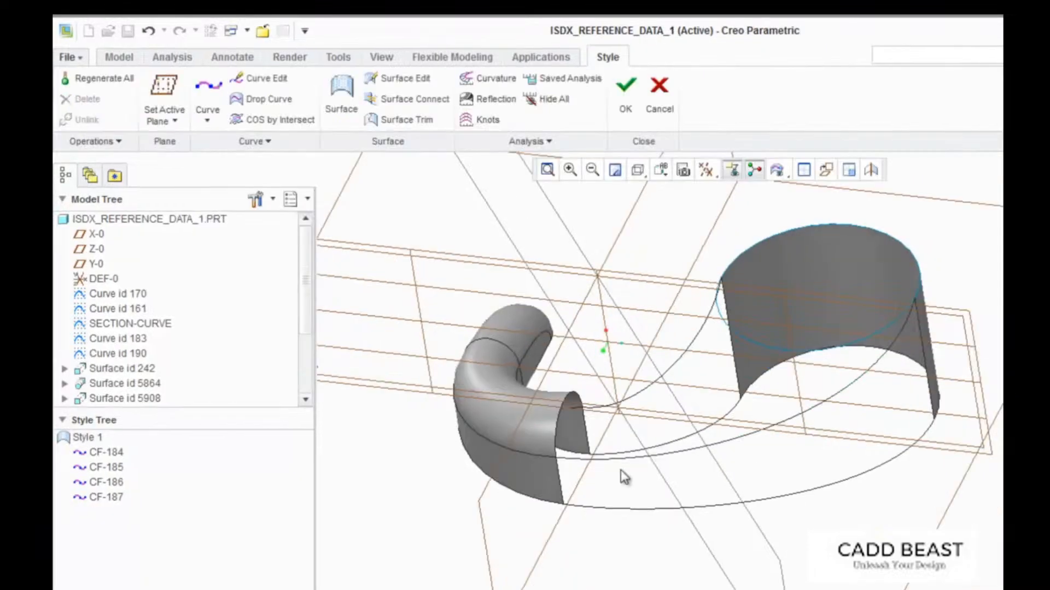
# Create a style surface bounded by curves CF-184 and CF-185 and the adjoining elbow and arched-surface edges
pyautogui.click(604, 453)
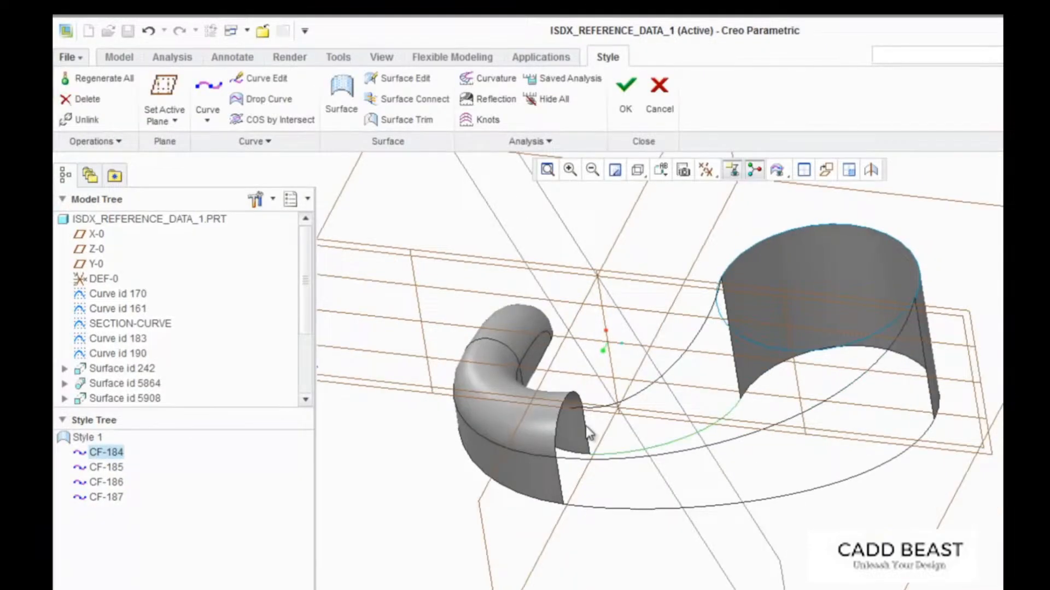
pyautogui.keyDown('ctrl'); pyautogui.click(597, 408); pyautogui.keyUp('ctrl')
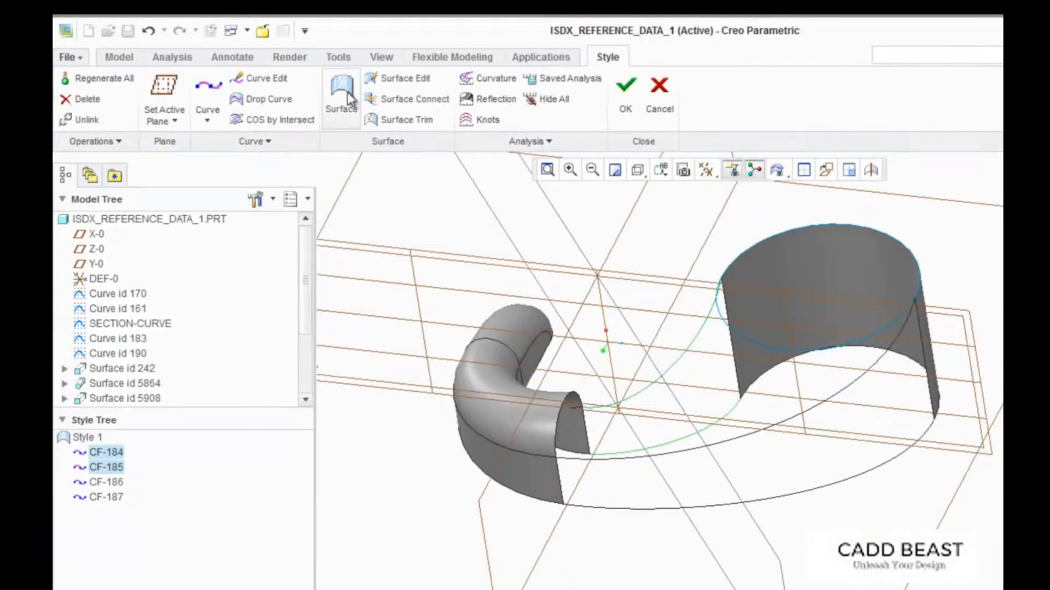
pyautogui.click(342, 96)
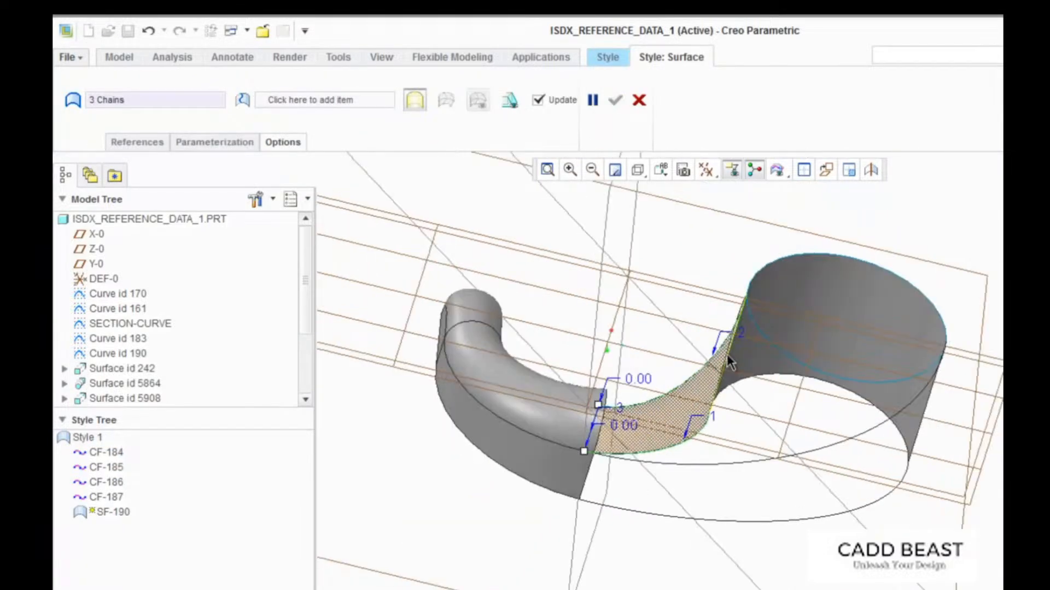
pyautogui.keyDown('ctrl'); pyautogui.click(727, 353); pyautogui.keyUp('ctrl')
pyautogui.moveTo(726, 353); pyautogui.dragTo(535, 324, button='middle')
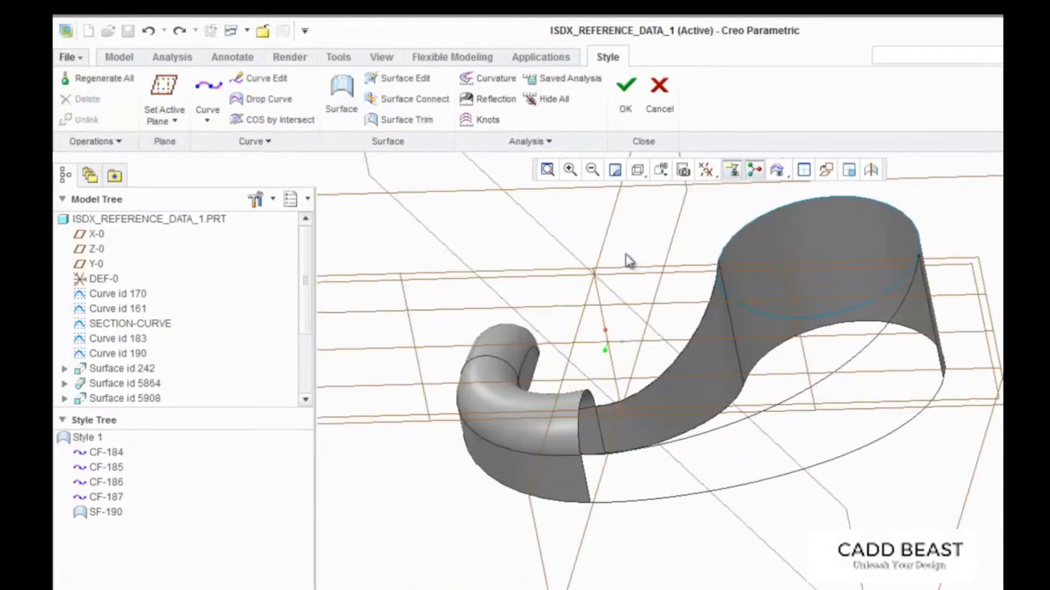
# Create the upper style surface from curves CF-185 and CF-187, the elbow's curved end edge and the oval rim curve
pyautogui.click(699, 423)
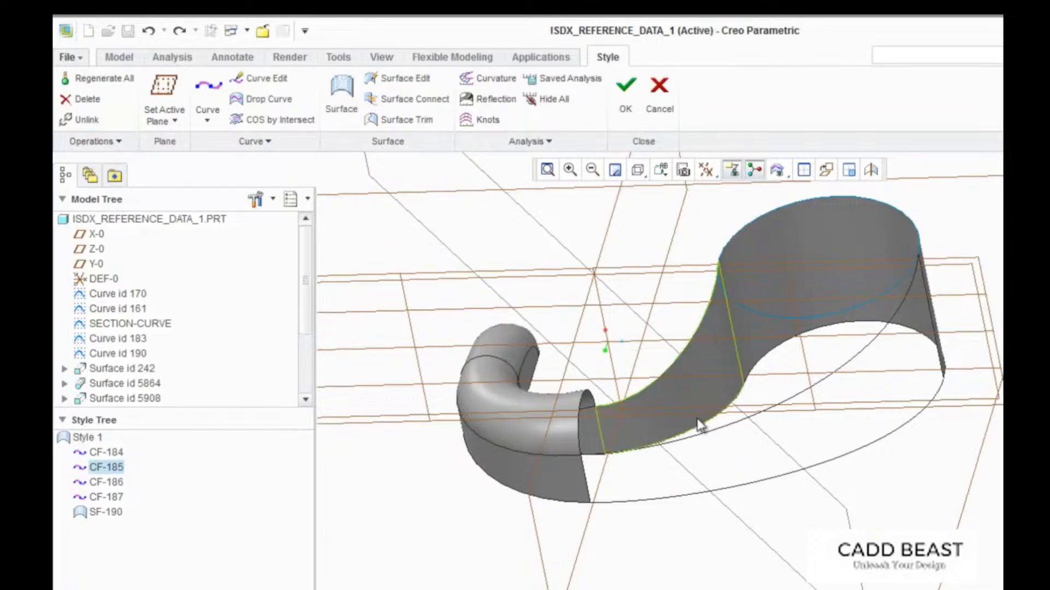
pyautogui.keyDown('ctrl'); pyautogui.click(700, 422); pyautogui.keyUp('ctrl')
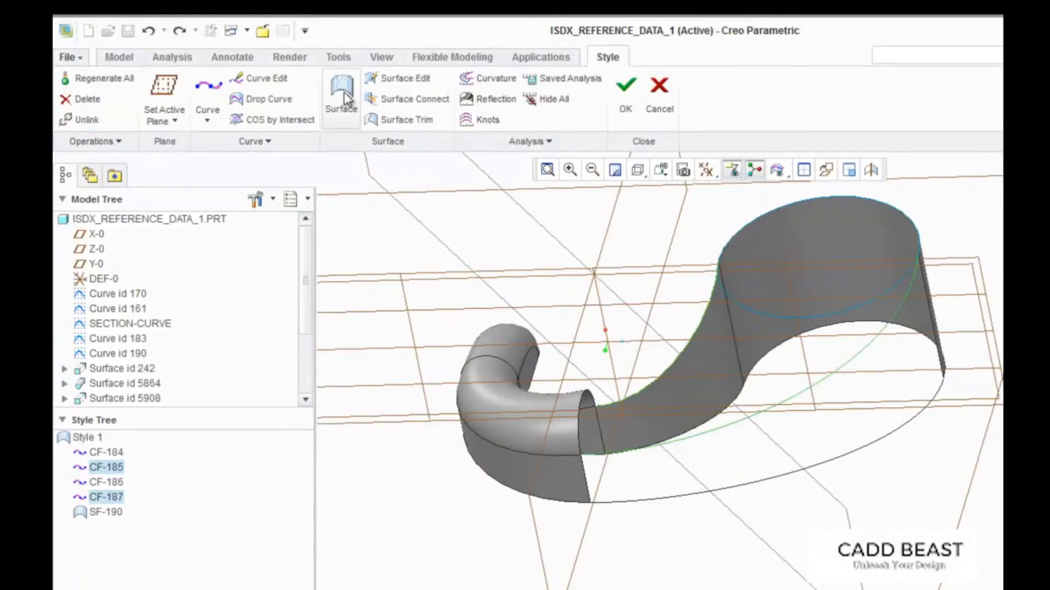
pyautogui.click(343, 98)
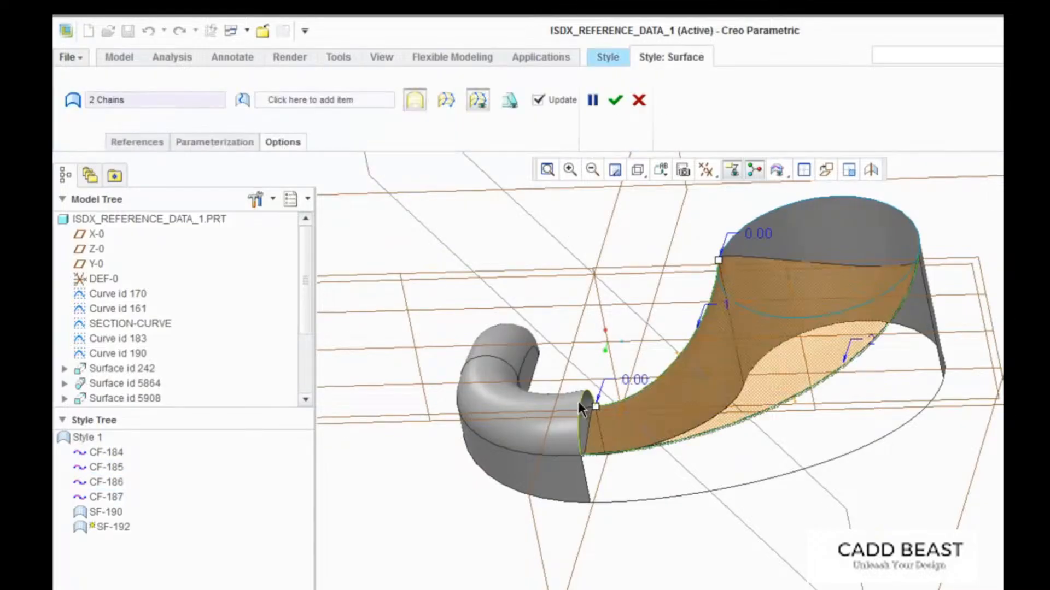
pyautogui.keyDown('ctrl'); pyautogui.click(579, 401); pyautogui.keyUp('ctrl')
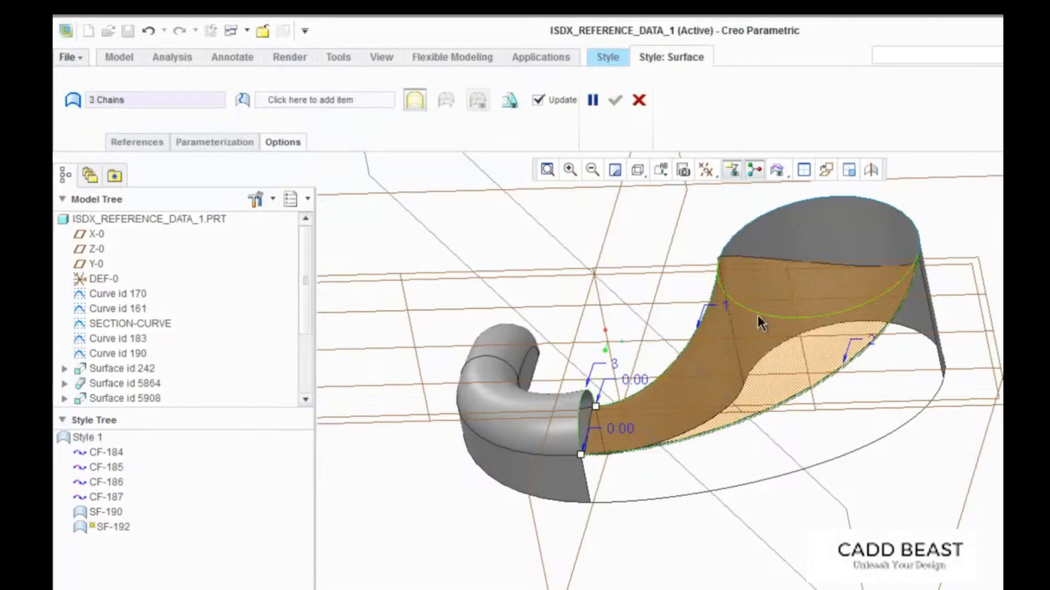
pyautogui.keyDown('ctrl'); pyautogui.click(756, 315); pyautogui.keyUp('ctrl')
pyautogui.moveTo(757, 315); pyautogui.dragTo(556, 240, button='middle')
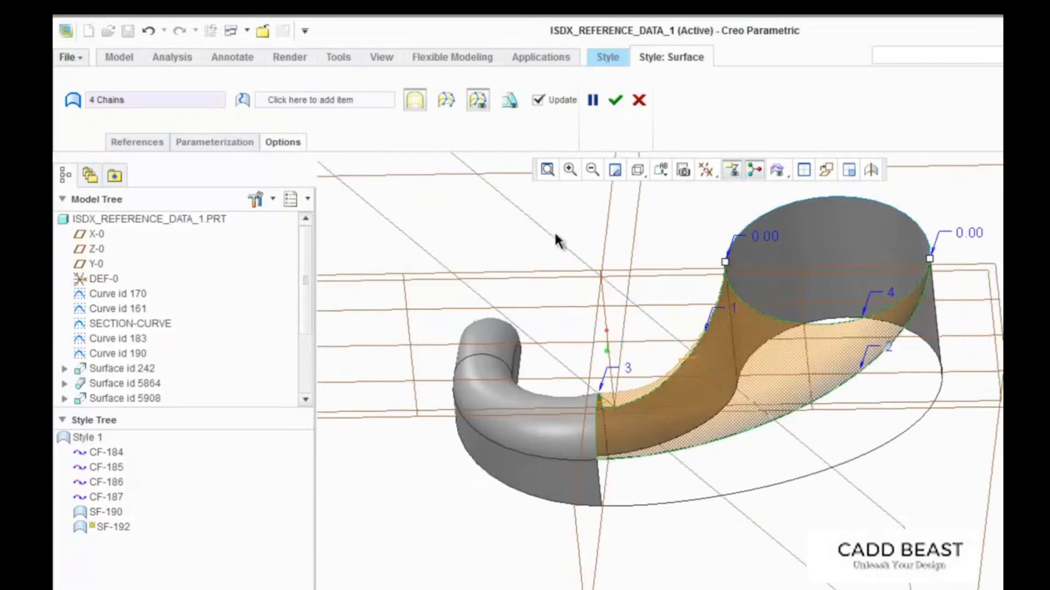
pyautogui.middleClick(555, 235)
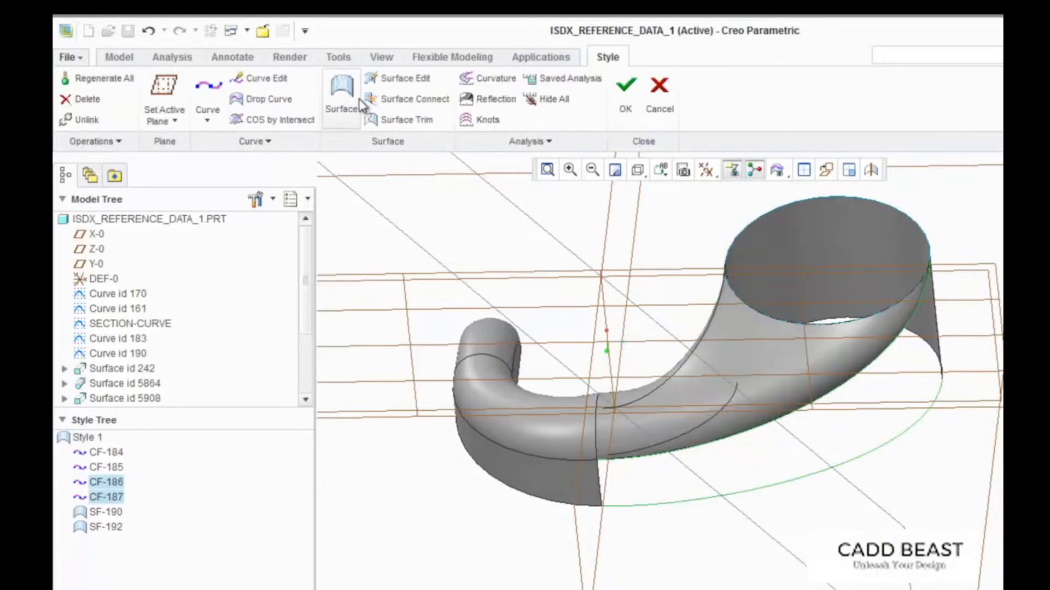
# Create the outer side surface from curves CF-186 and CF-187 with the adjoining elbow and arched-surface edges, and complete the Style feature
pyautogui.click(356, 100)
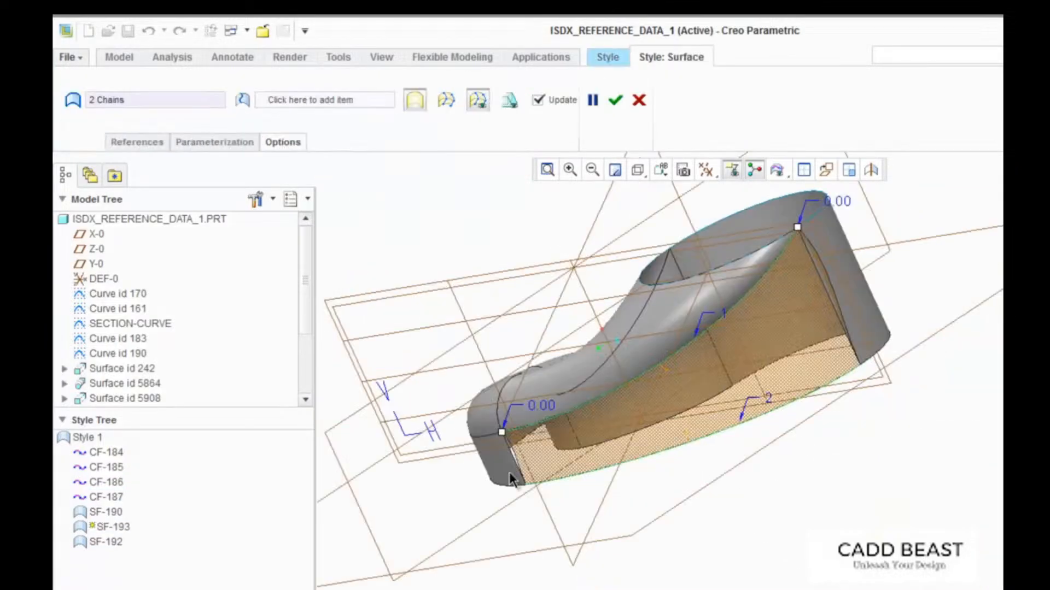
pyautogui.keyDown('ctrl'); pyautogui.click(510, 471); pyautogui.keyUp('ctrl')
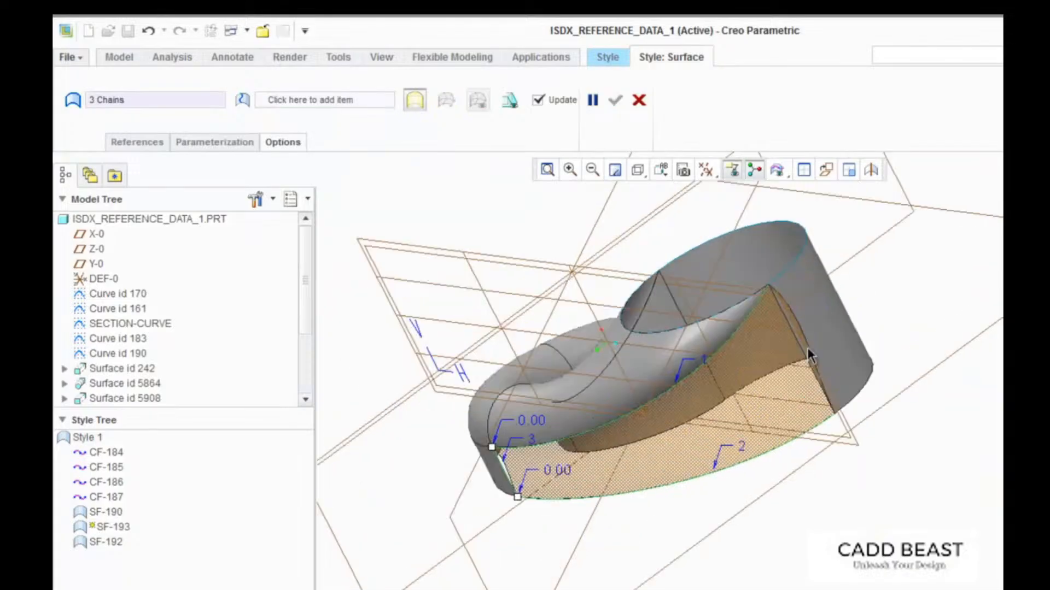
pyautogui.keyDown('ctrl'); pyautogui.click(808, 347); pyautogui.keyUp('ctrl')
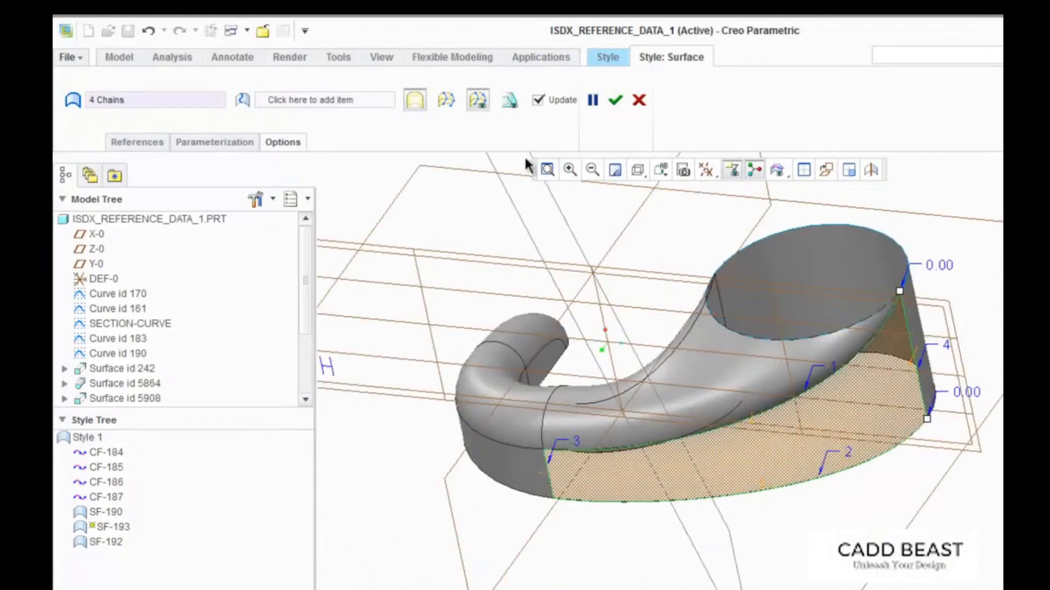
pyautogui.click(615, 100)
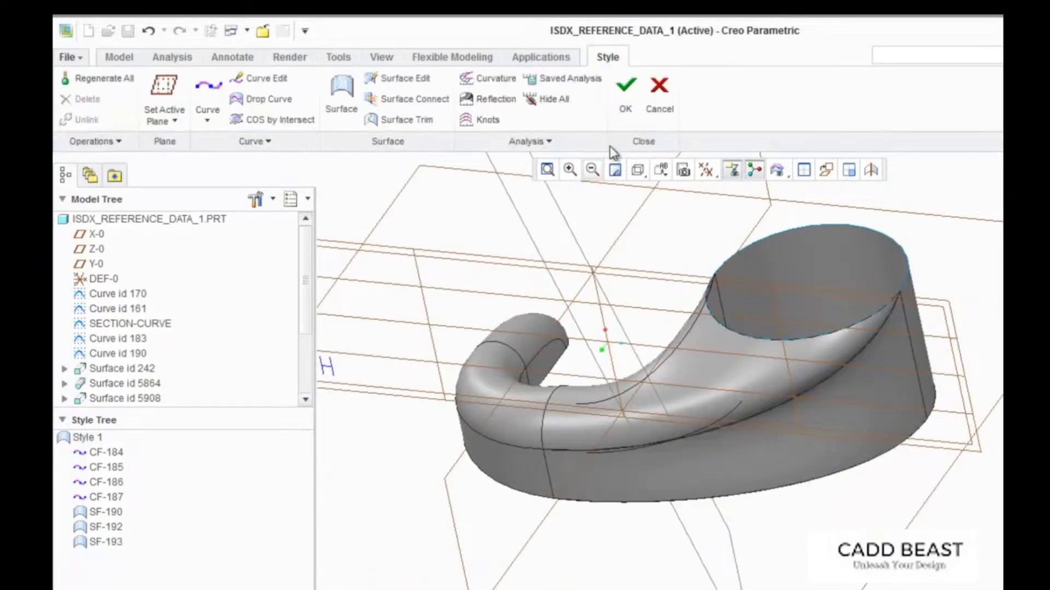
pyautogui.click(625, 88)
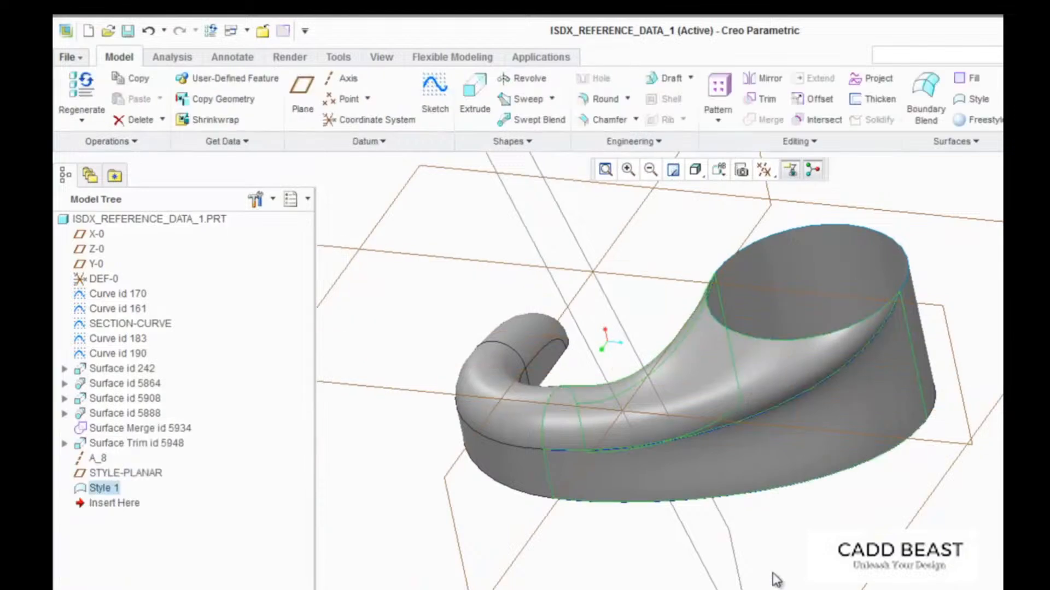
pyautogui.moveTo(777, 580)
pyautogui.mouseDown(button='middle')
pyautogui.moveTo(733, 533)
pyautogui.moveTo(744, 550)
pyautogui.mouseUp(button='middle')
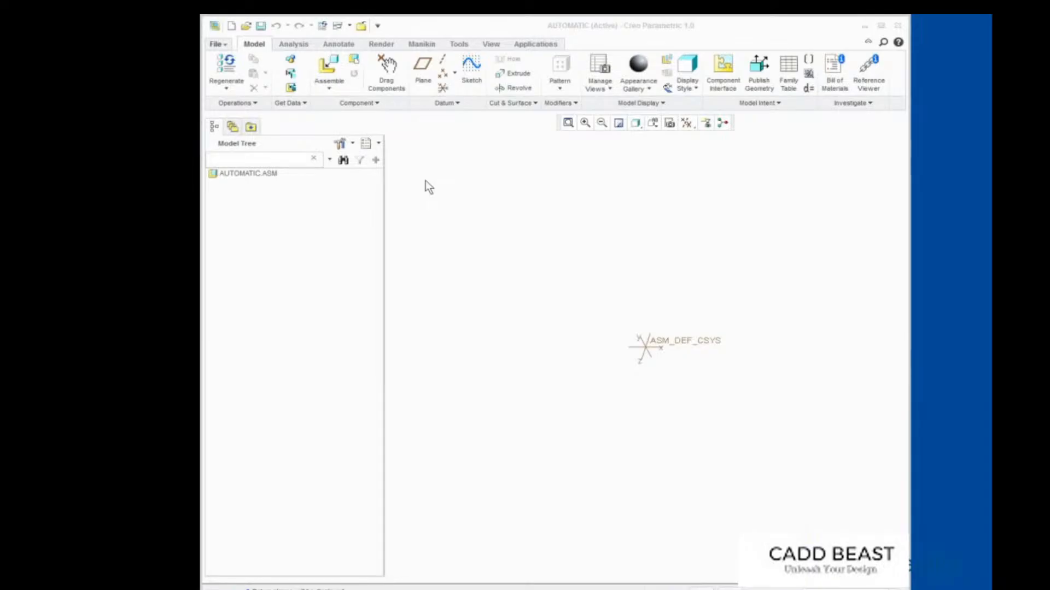
# Hide all datum entities and place body.prt in the assembly with a Default constraint
pyautogui.click(686, 123)
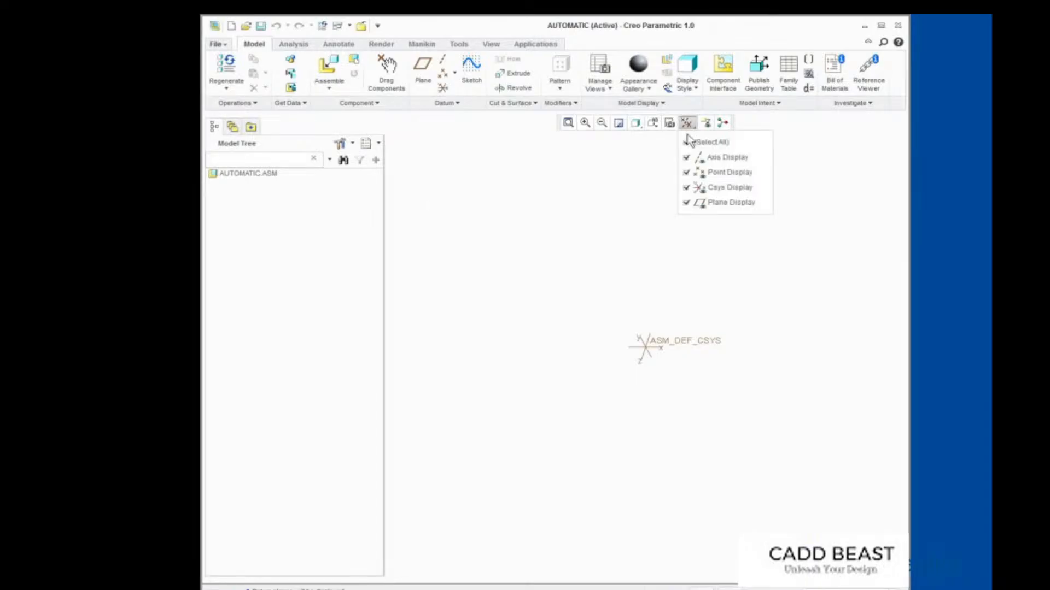
pyautogui.click(689, 141)
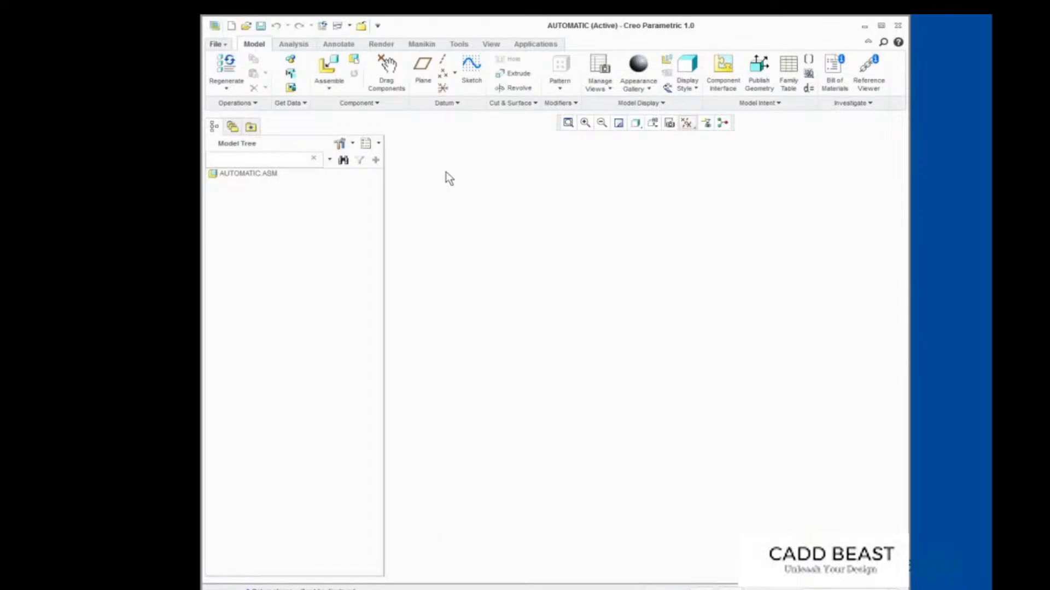
pyautogui.click(329, 68)
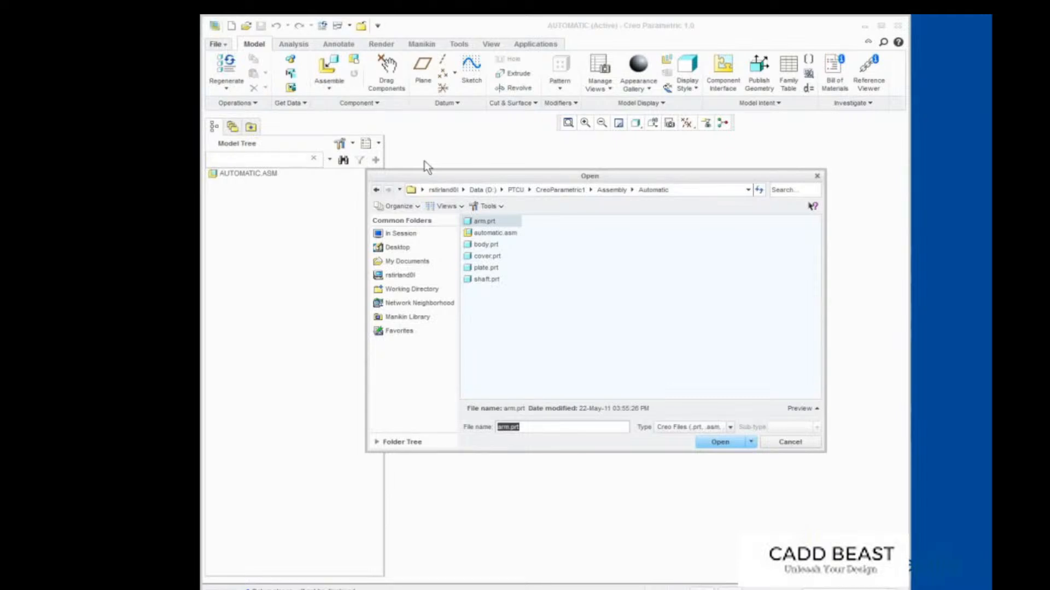
pyautogui.click(486, 245)
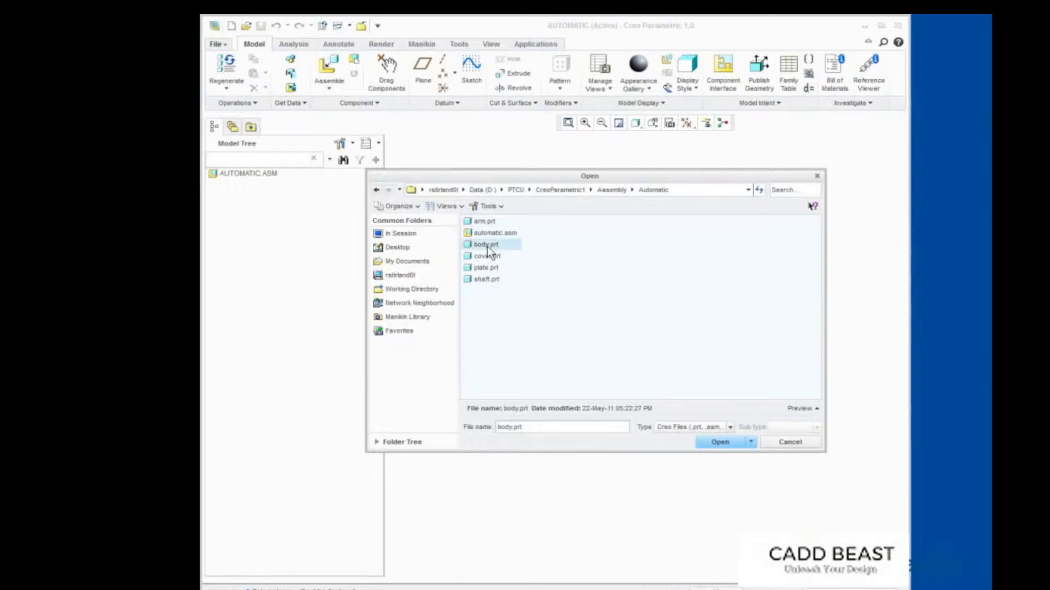
pyautogui.doubleClick(486, 245)
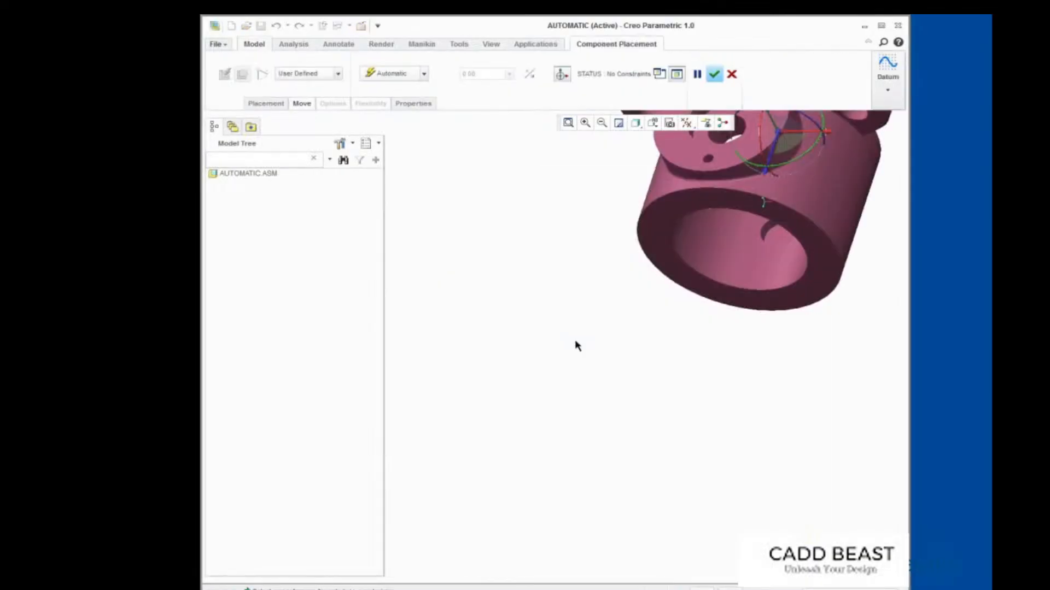
pyautogui.rightClick(417, 164)
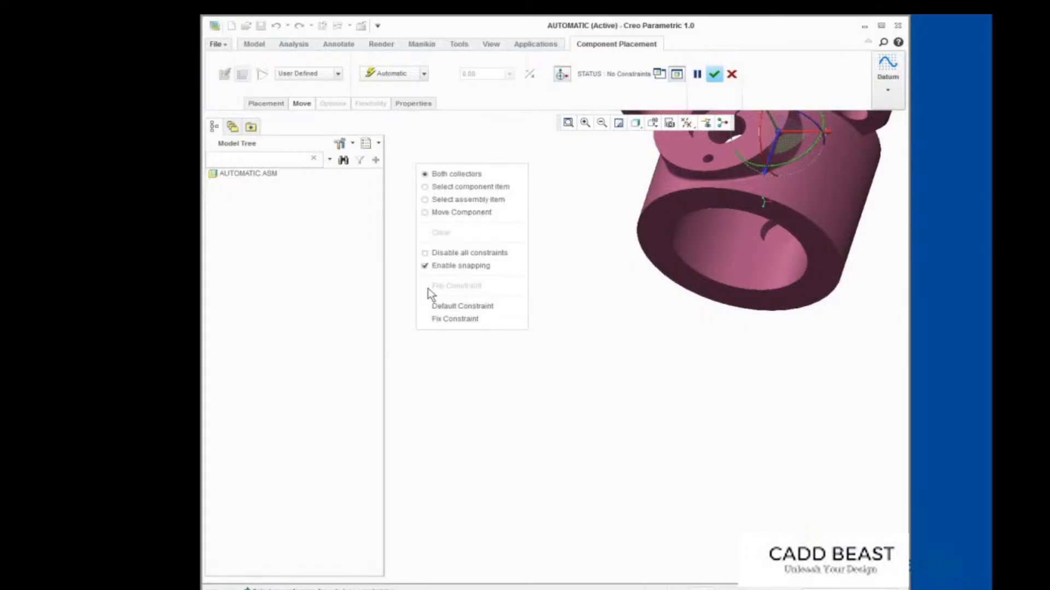
pyautogui.click(437, 306)
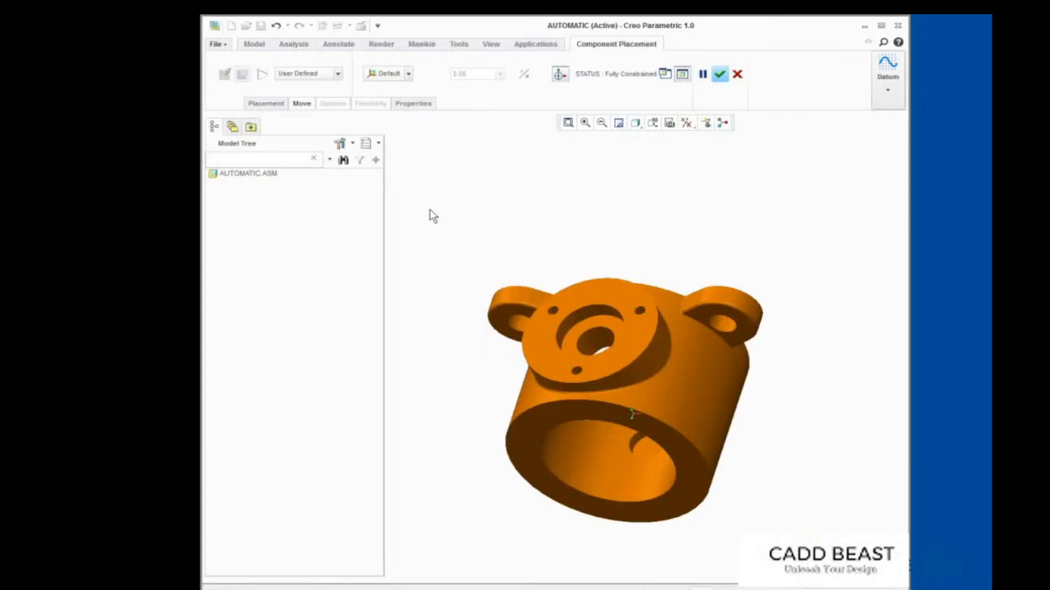
pyautogui.middleClick(429, 210)
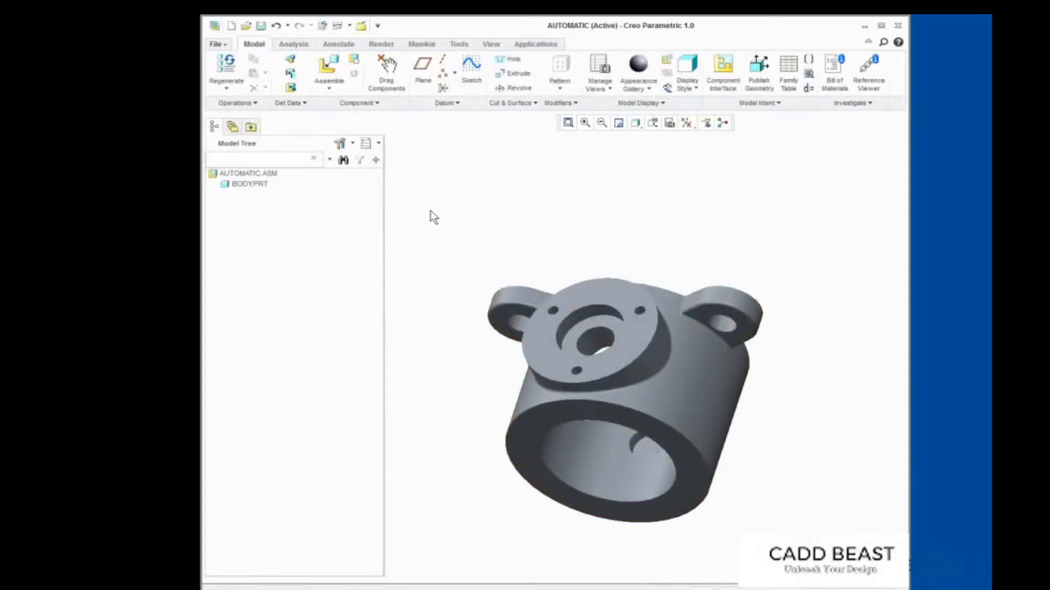
# Insert shaft.prt into the assembly, rotate it so its narrow tip points up, and move it above the body's flange
pyautogui.press('a')
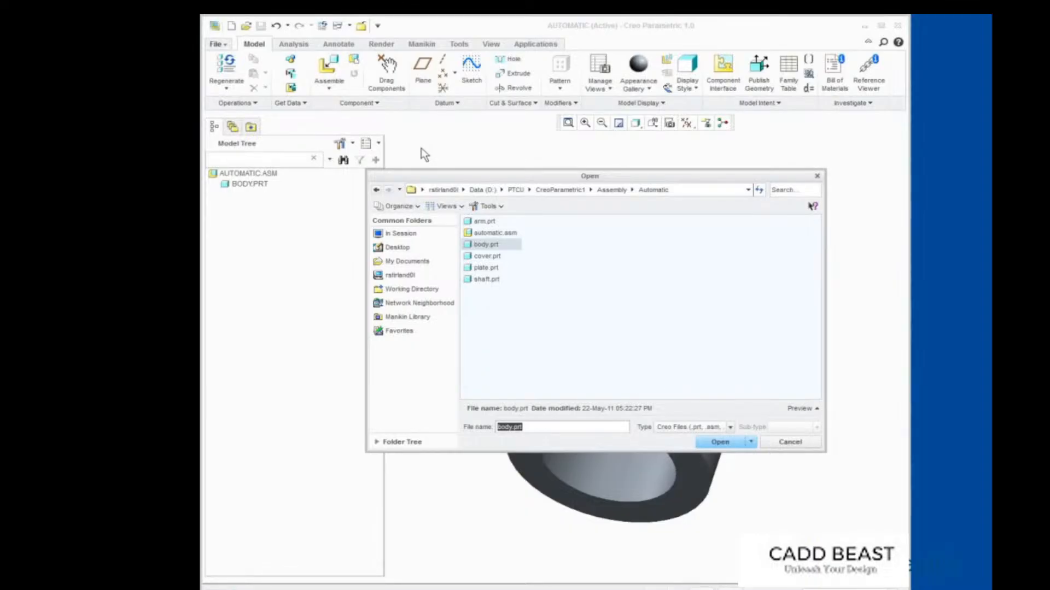
pyautogui.doubleClick(487, 280)
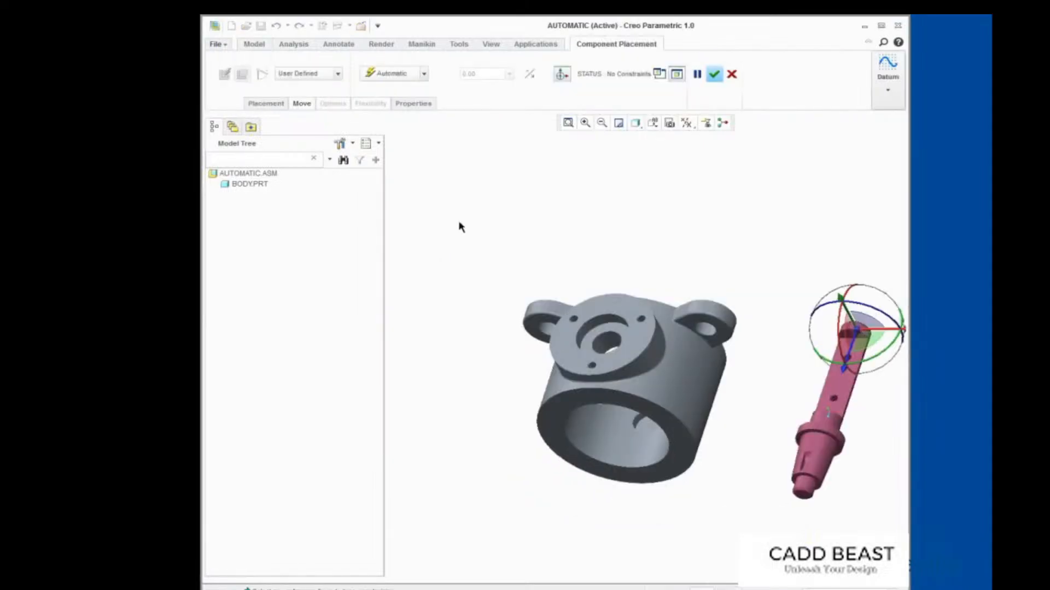
pyautogui.click(568, 125)
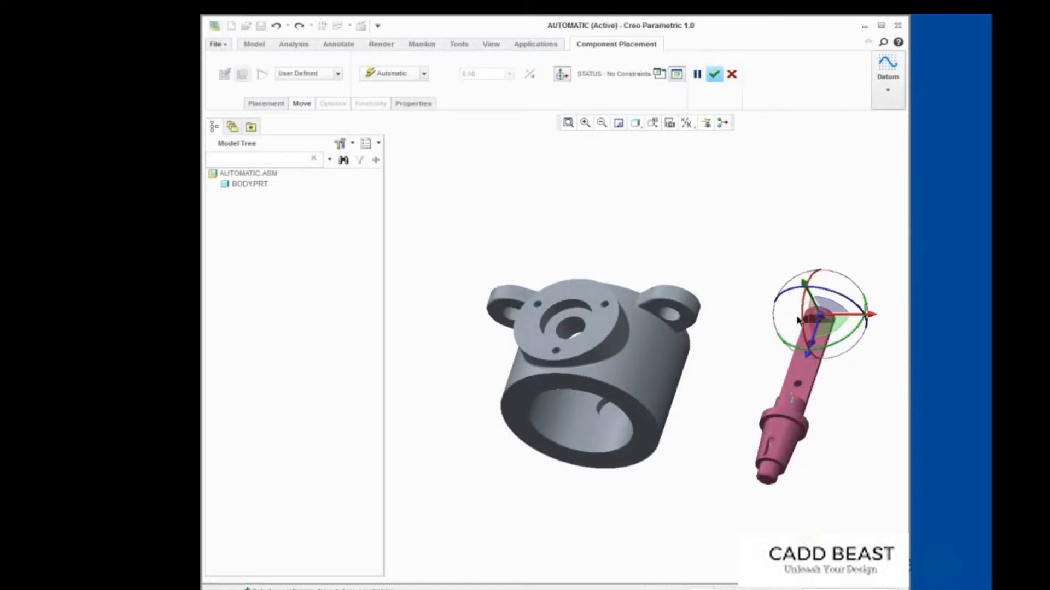
pyautogui.moveTo(798, 320); pyautogui.dragTo(830, 286)
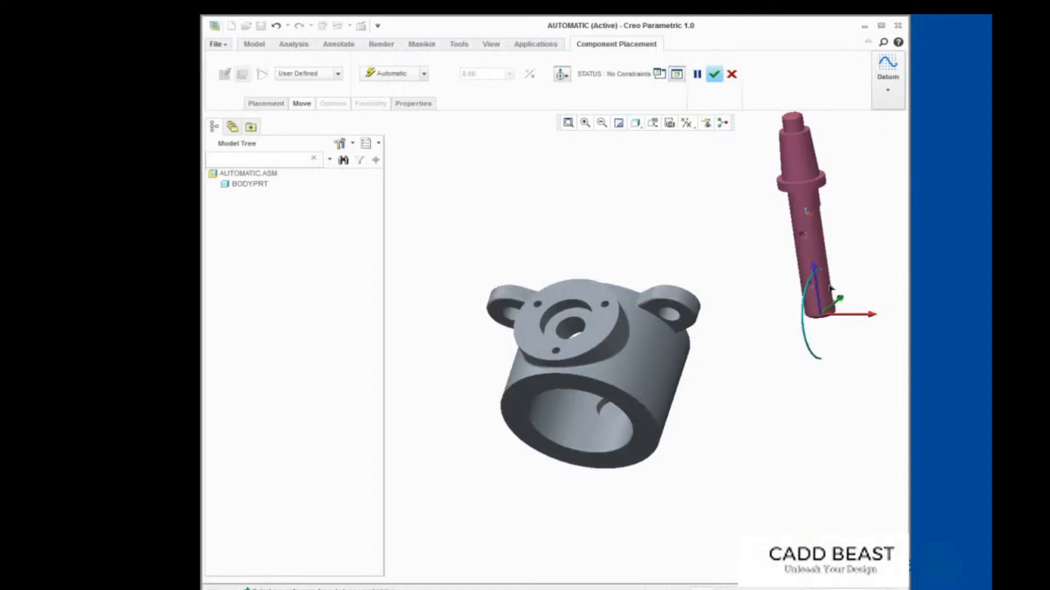
pyautogui.moveTo(836, 327); pyautogui.dragTo(493, 224)
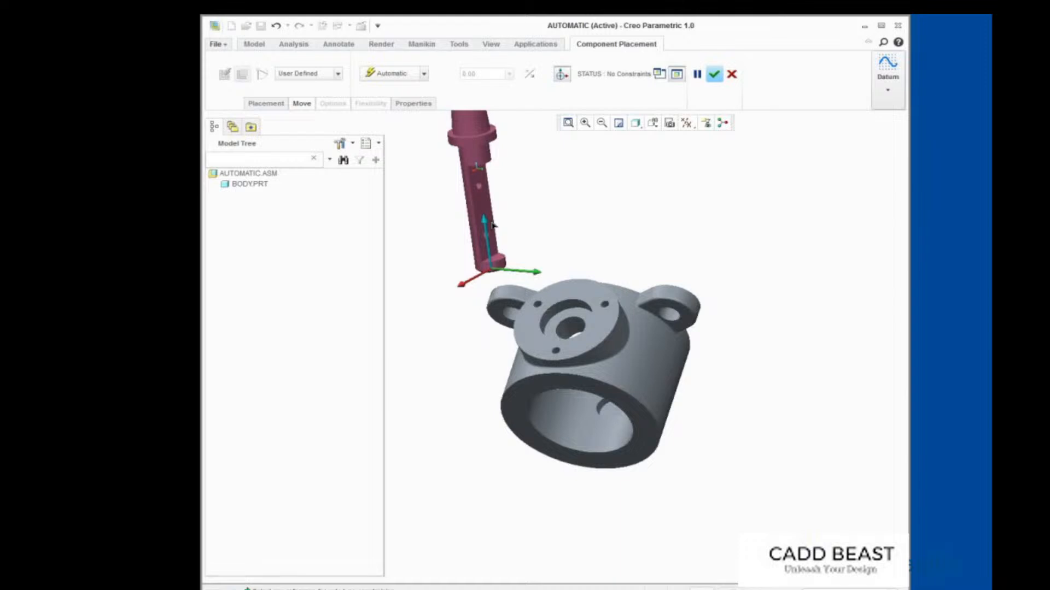
pyautogui.moveTo(523, 262)
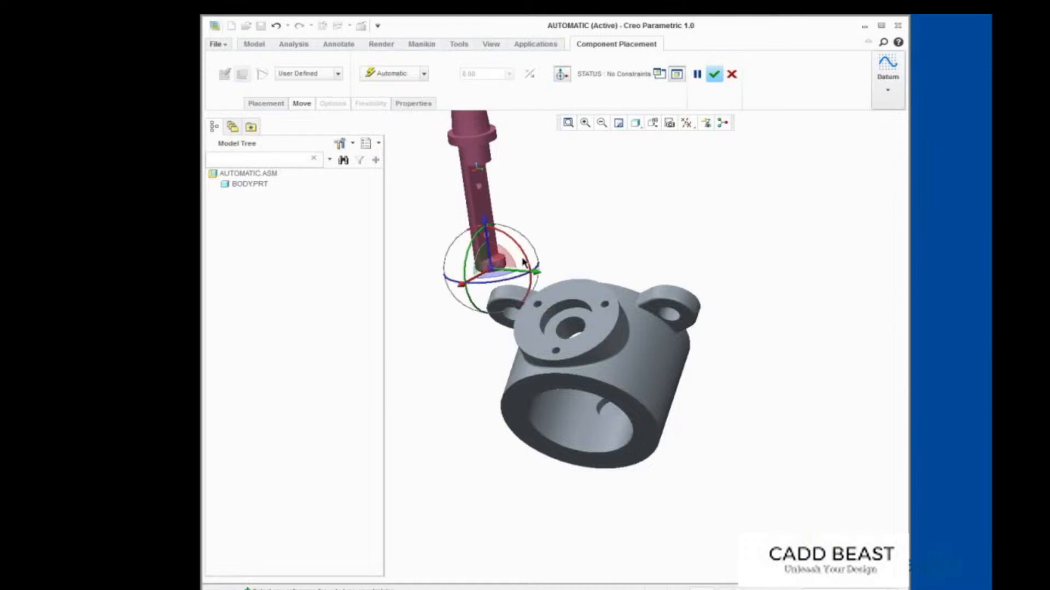
# Constrain the shaft's cylindrical surface below the collar to the center bore of the body's flange
pyautogui.click(602, 123)
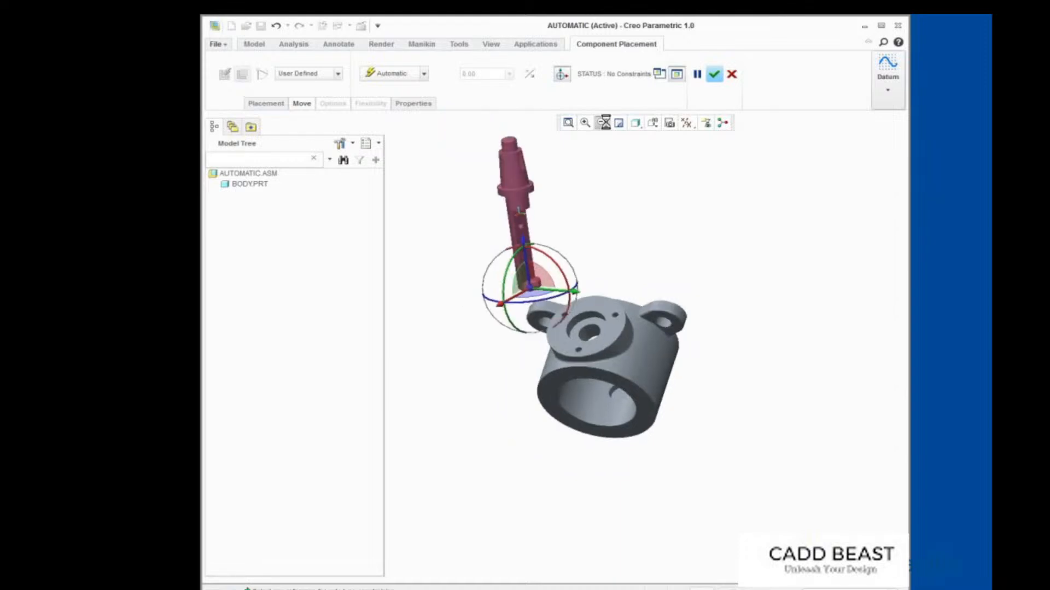
pyautogui.click(604, 122)
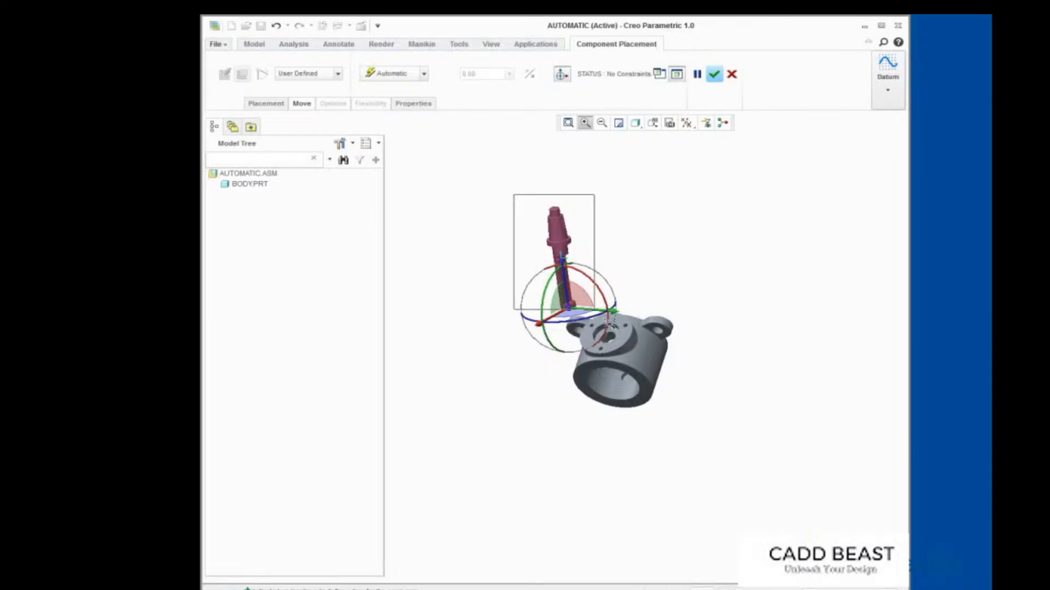
pyautogui.click(697, 428)
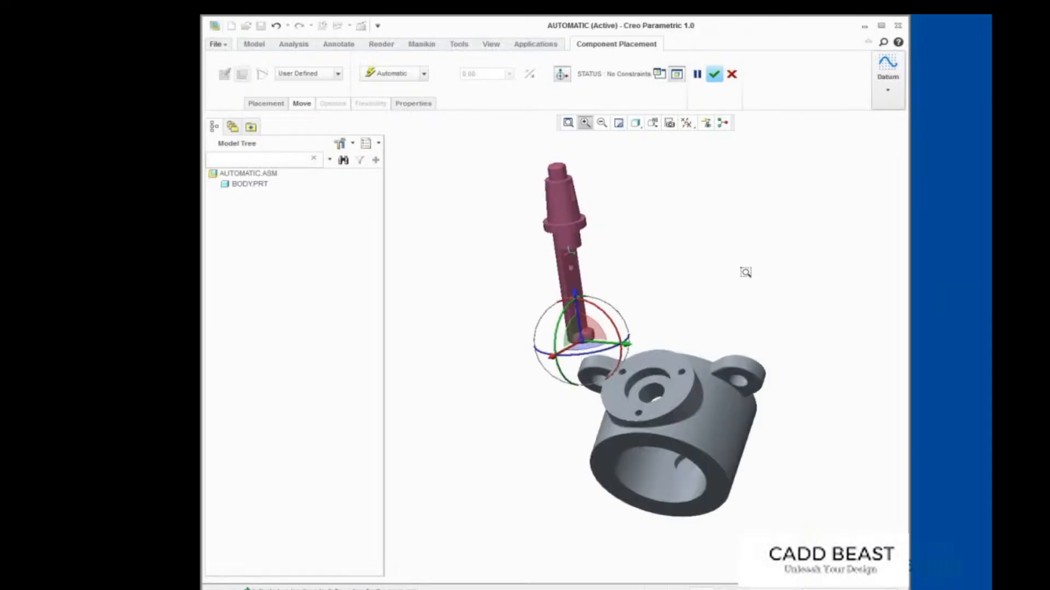
pyautogui.middleClick(738, 274)
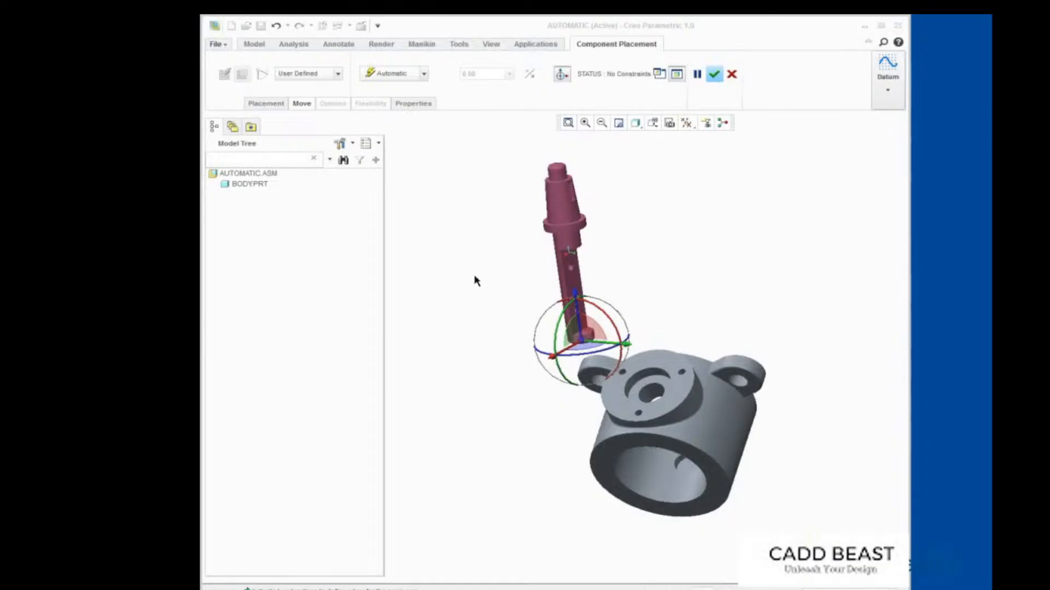
pyautogui.click(573, 248)
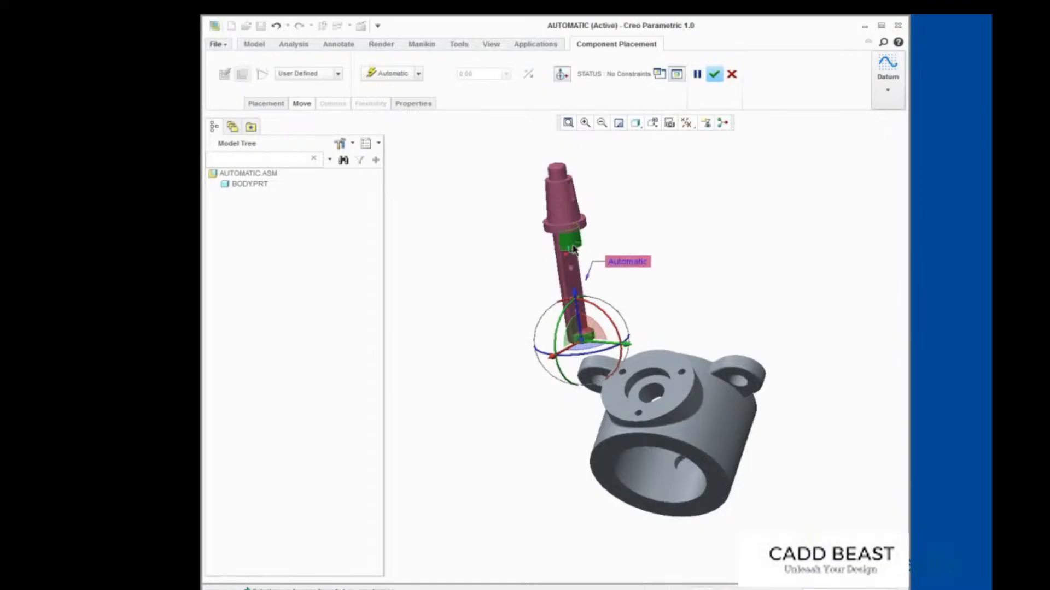
pyautogui.click(655, 393)
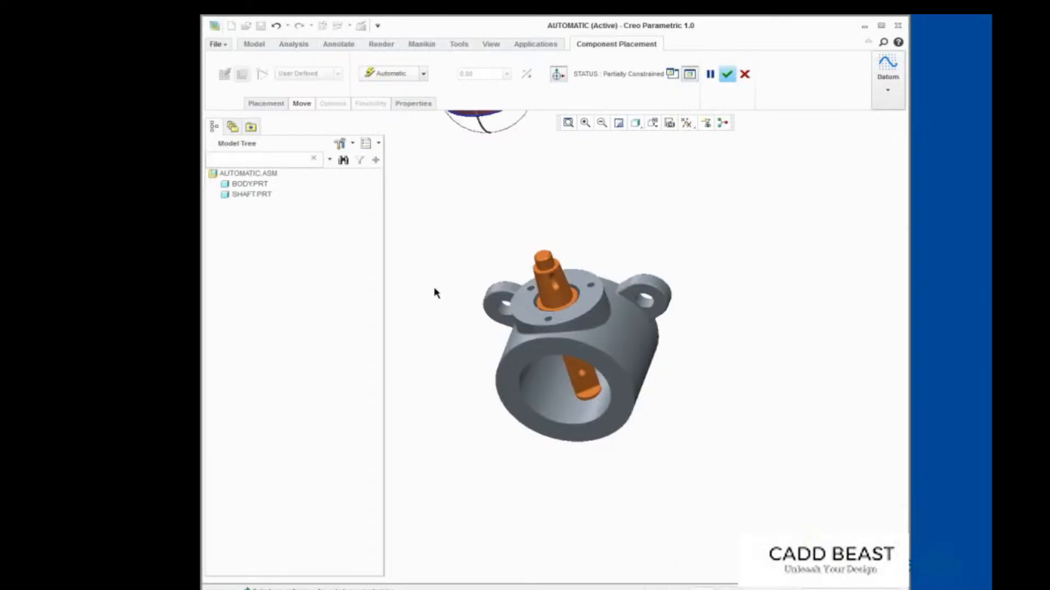
# Align the cover with the body using an Oriented constraint between a cover bolt hole and the front bolt hole of the body's flange
pyautogui.scroll(-1, 436, 281)
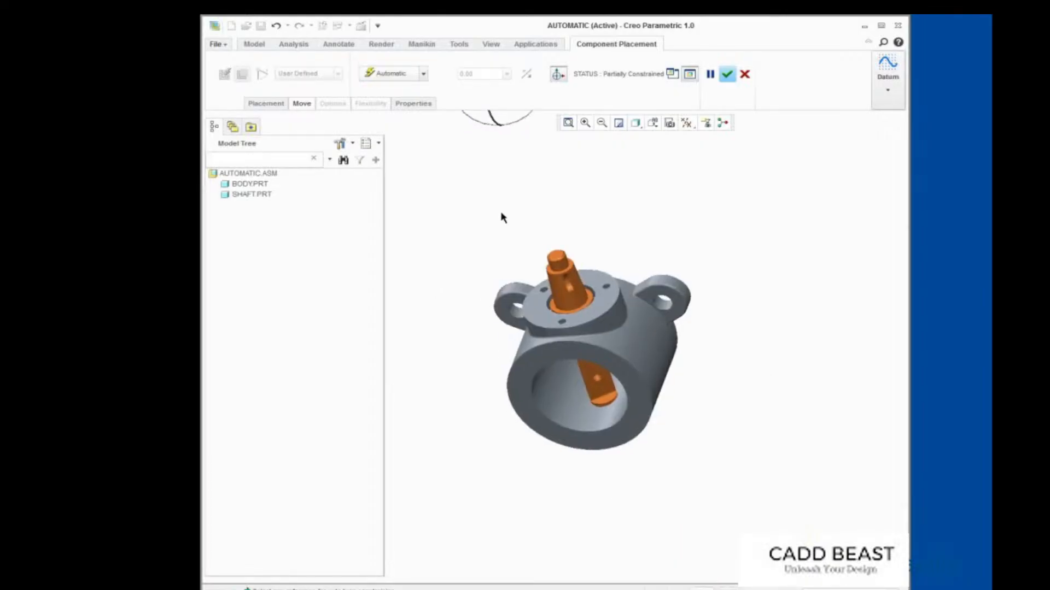
pyautogui.keyDown('shift'); pyautogui.moveTo(502, 218); pyautogui.dragTo(519, 329, button='middle'); pyautogui.keyUp('shift')
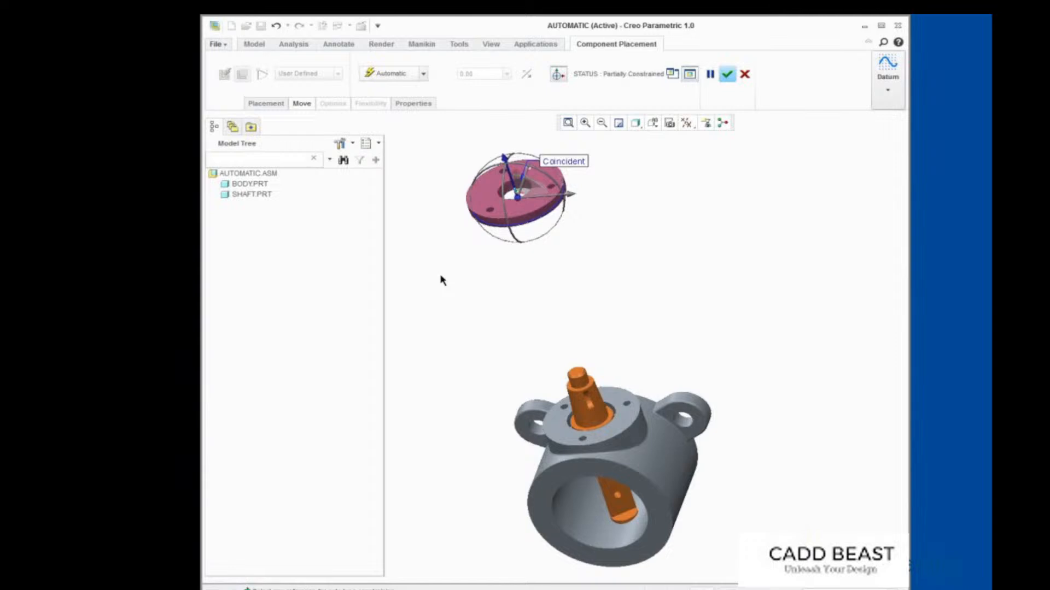
pyautogui.click(492, 209)
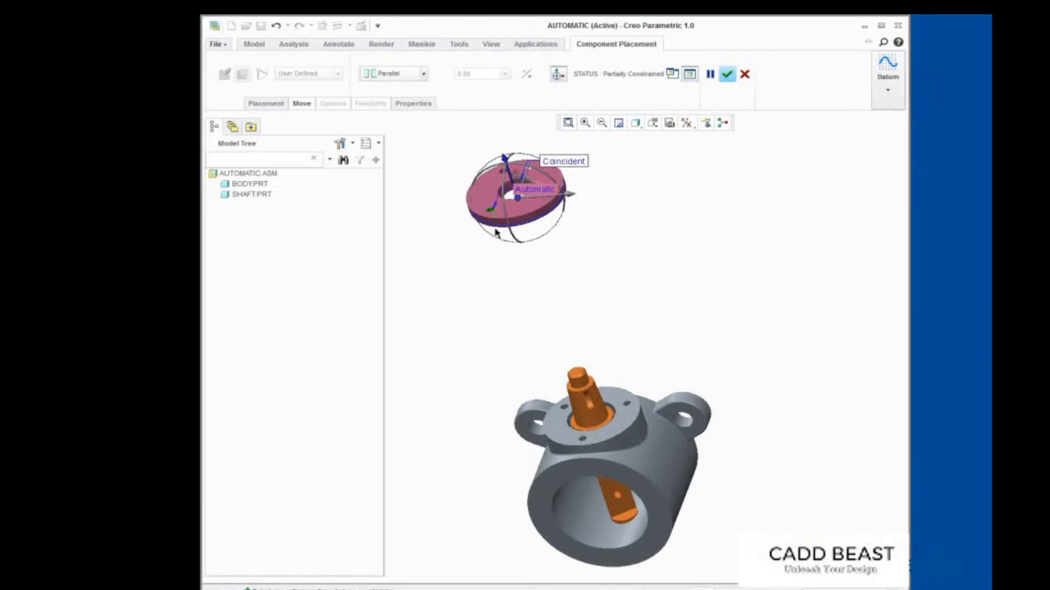
pyautogui.click(583, 443)
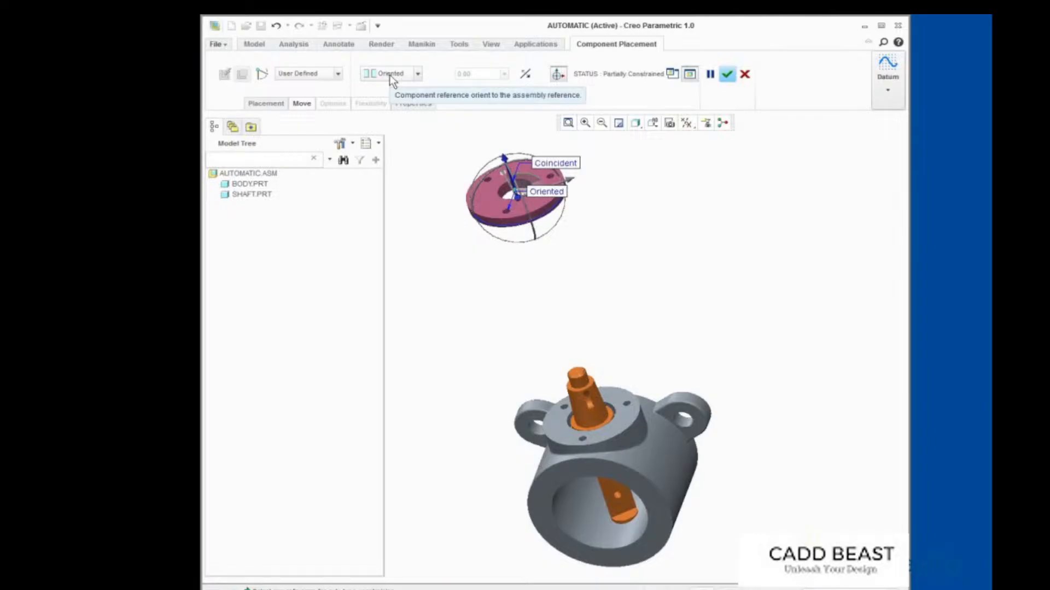
# Add a Coincident constraint between the cover's underside and the body's flange face, and complete the cover placement
pyautogui.rightClick(435, 302)
pyautogui.click(448, 439)
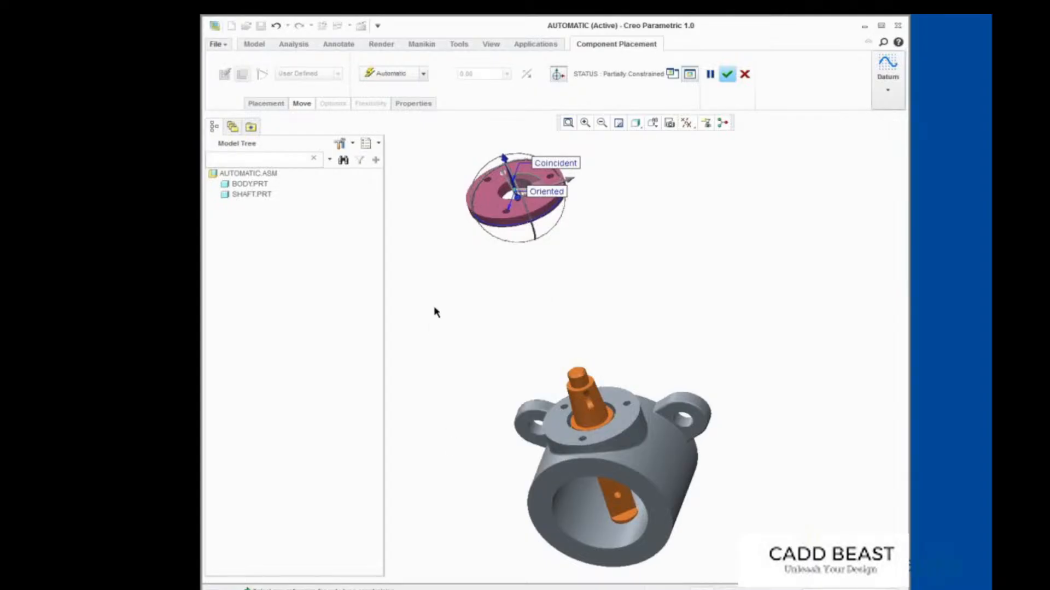
pyautogui.rightClick(491, 208)
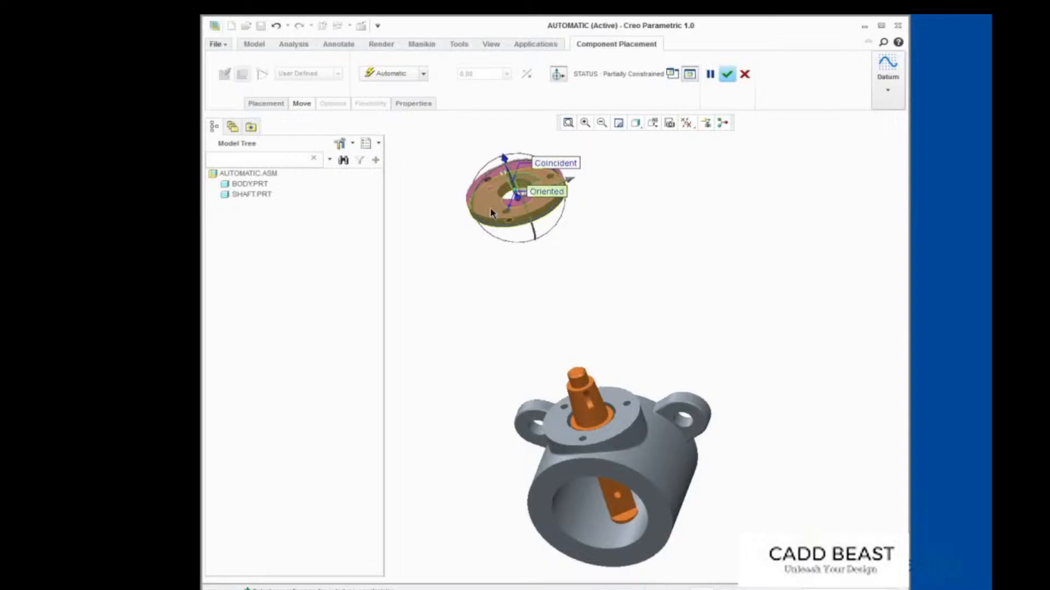
pyautogui.click(490, 212)
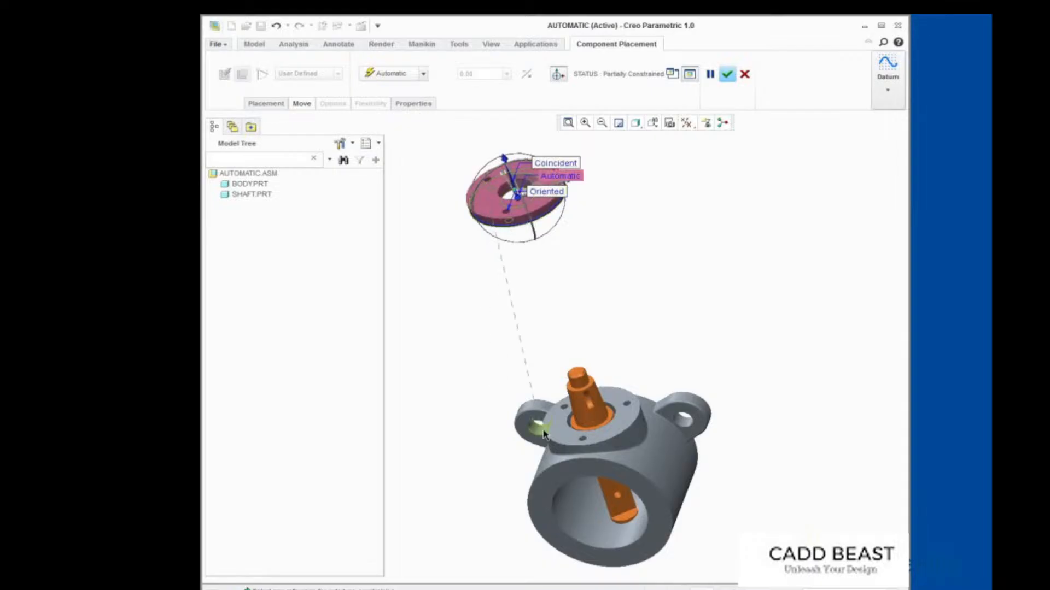
pyautogui.click(556, 435)
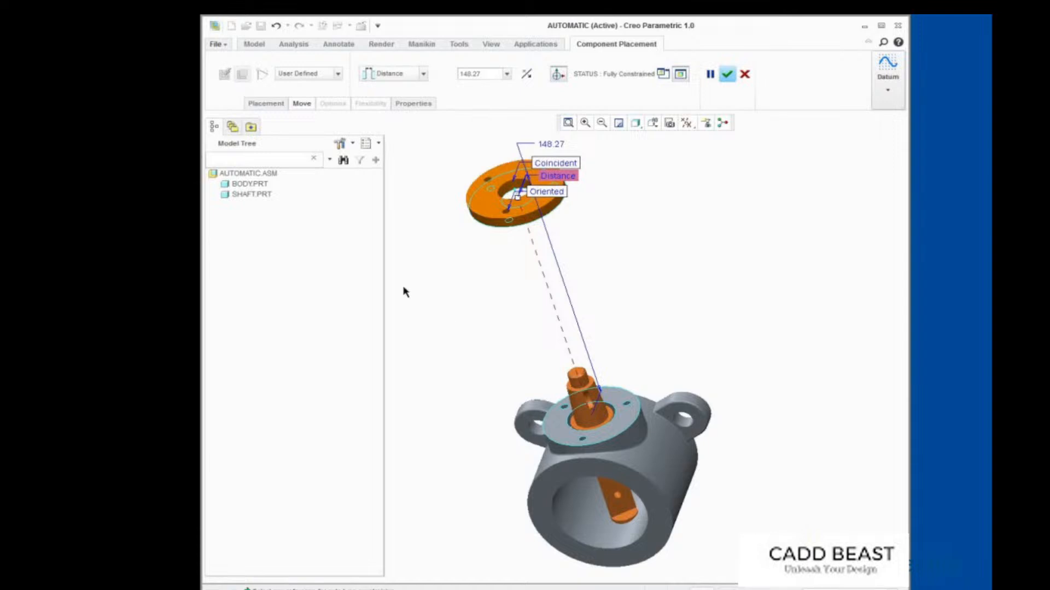
pyautogui.click(266, 103)
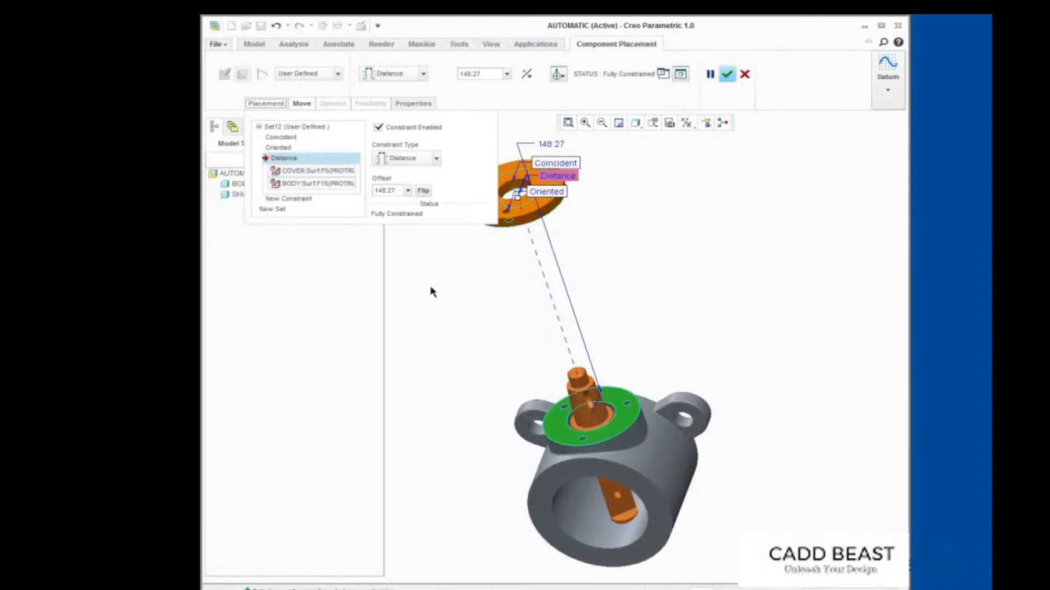
pyautogui.click(435, 158)
pyautogui.click(405, 211)
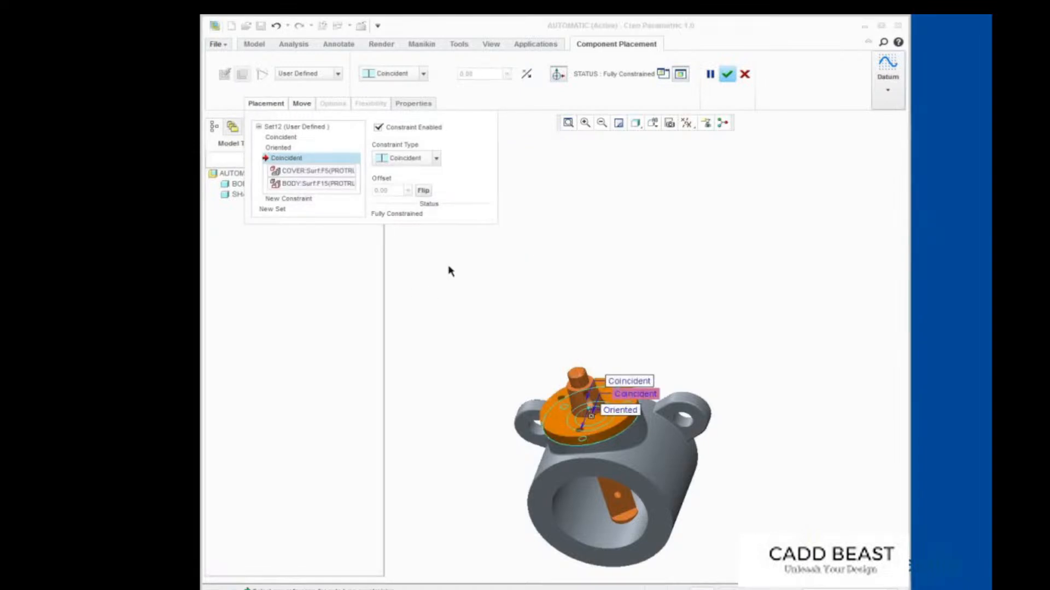
pyautogui.middleClick(450, 306)
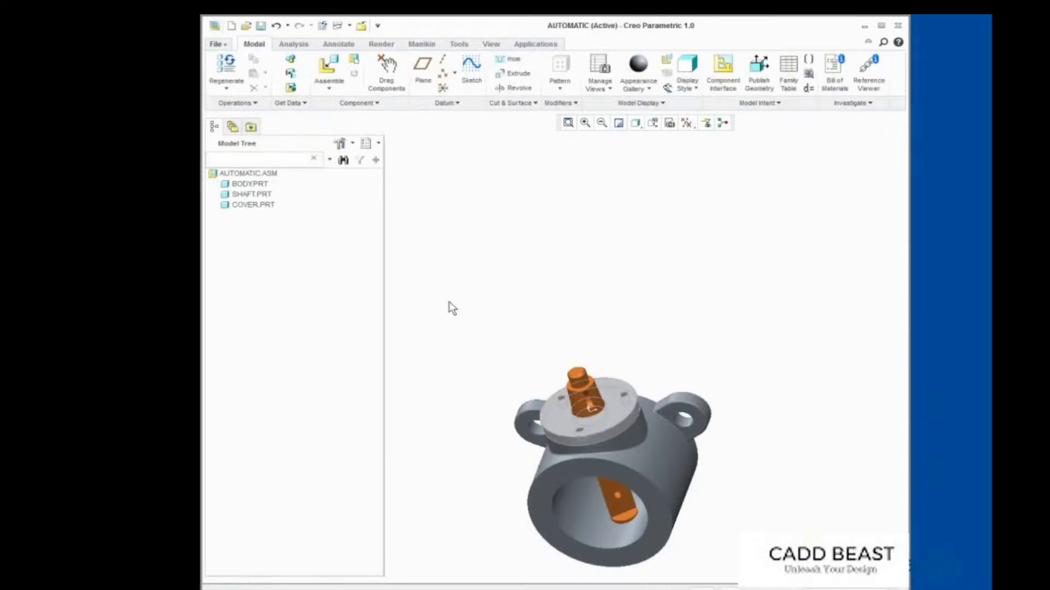
# Insert arm.prt into the assembly and move it so its larger ring end sits above the shaft
pyautogui.click(328, 68)
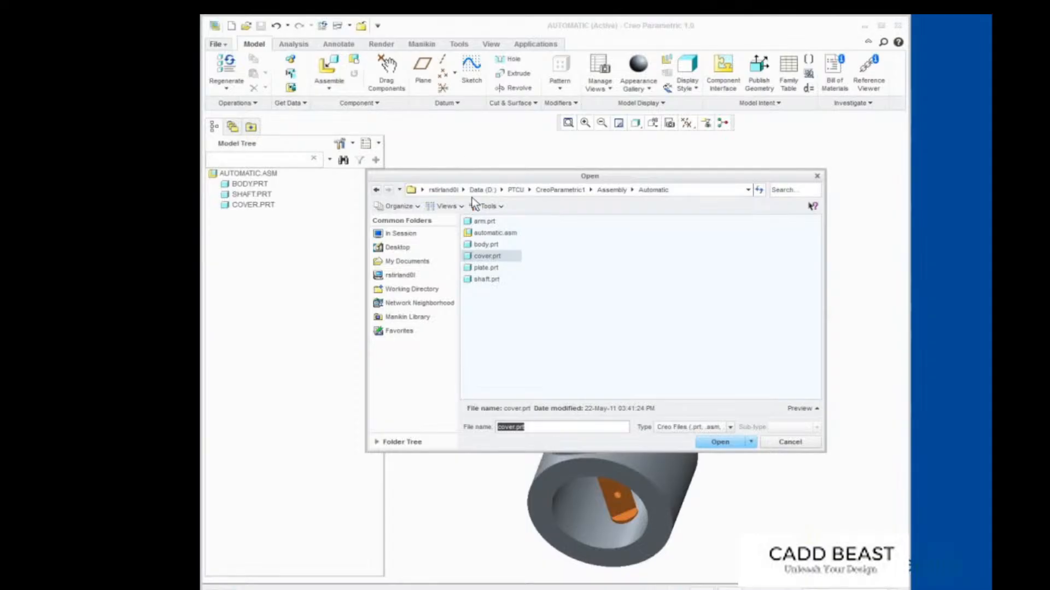
pyautogui.doubleClick(483, 221)
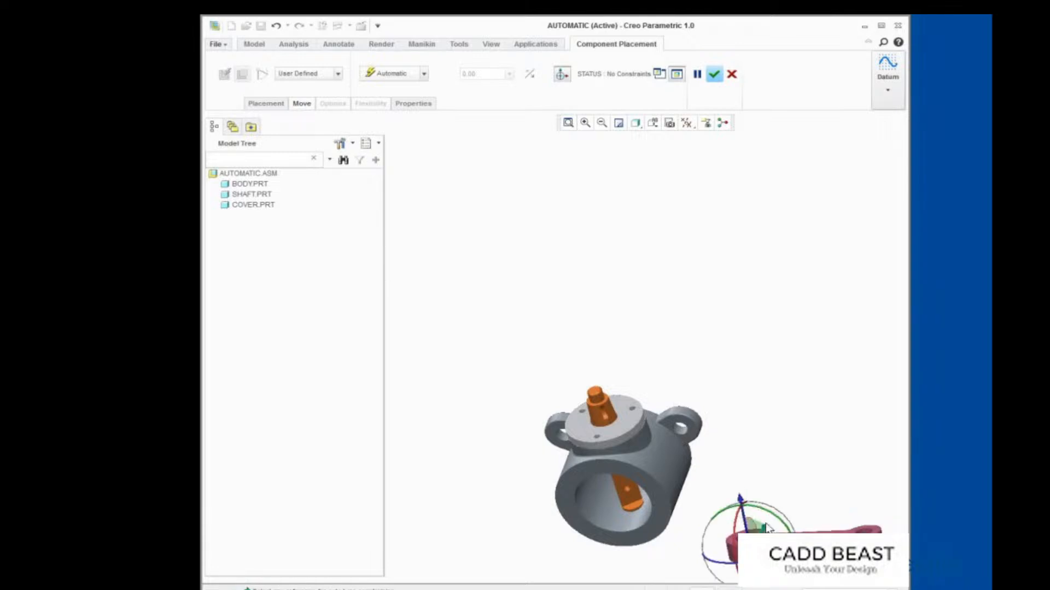
pyautogui.moveTo(768, 528); pyautogui.dragTo(771, 310)
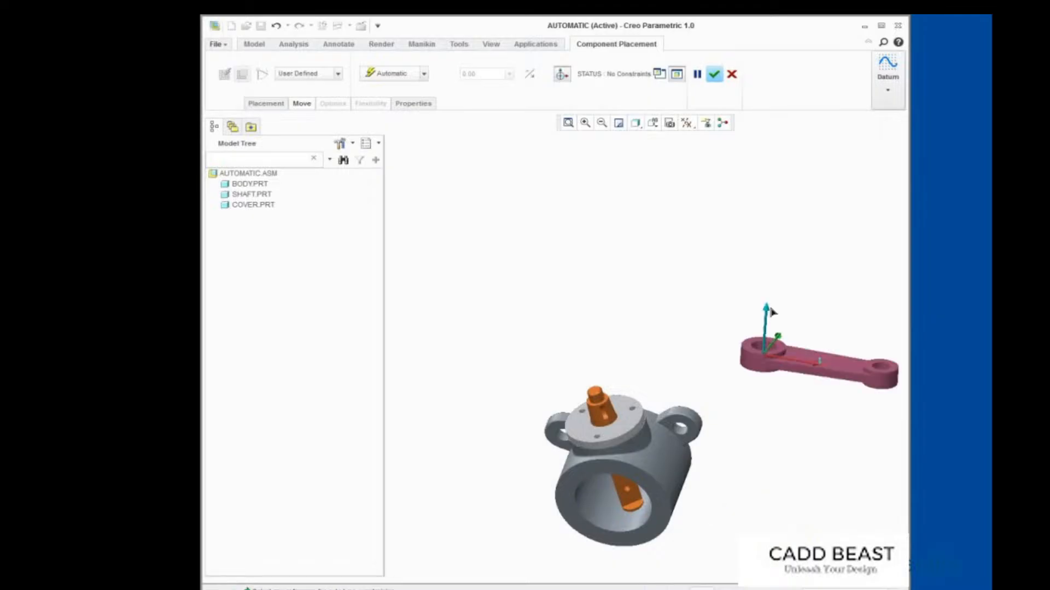
pyautogui.moveTo(801, 364); pyautogui.dragTo(633, 353)
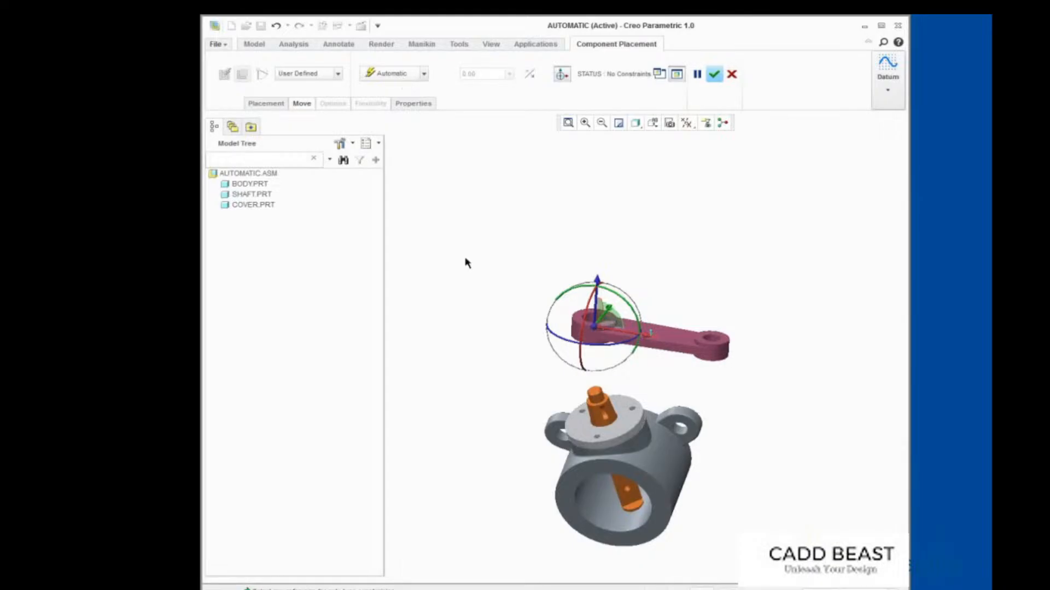
# Constrain the arm's tapered hole in the larger ring to the shaft's tapered surface with a Centered constraint
pyautogui.click(590, 320)
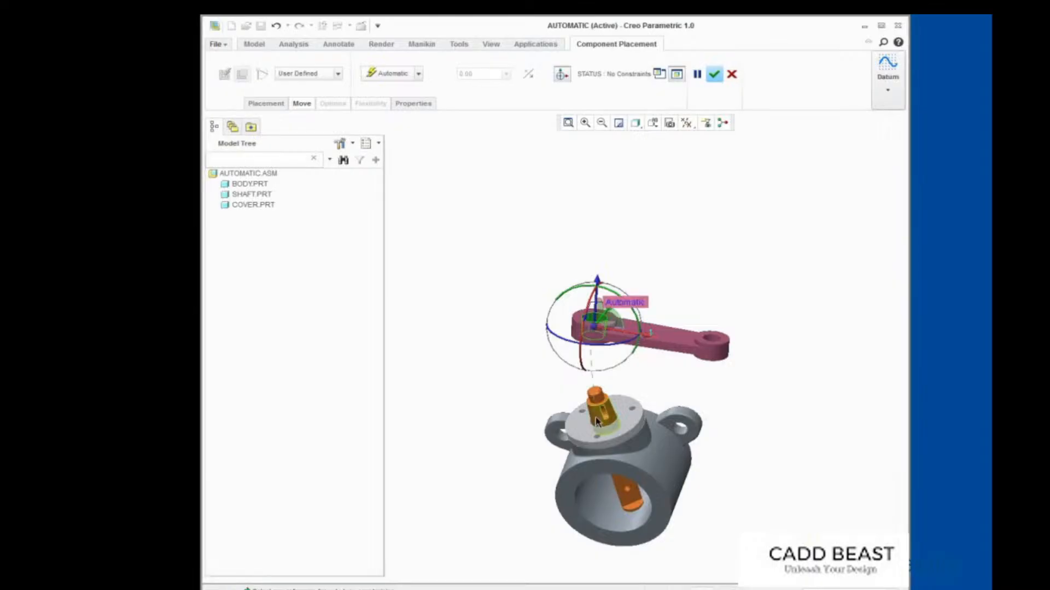
pyautogui.click(596, 421)
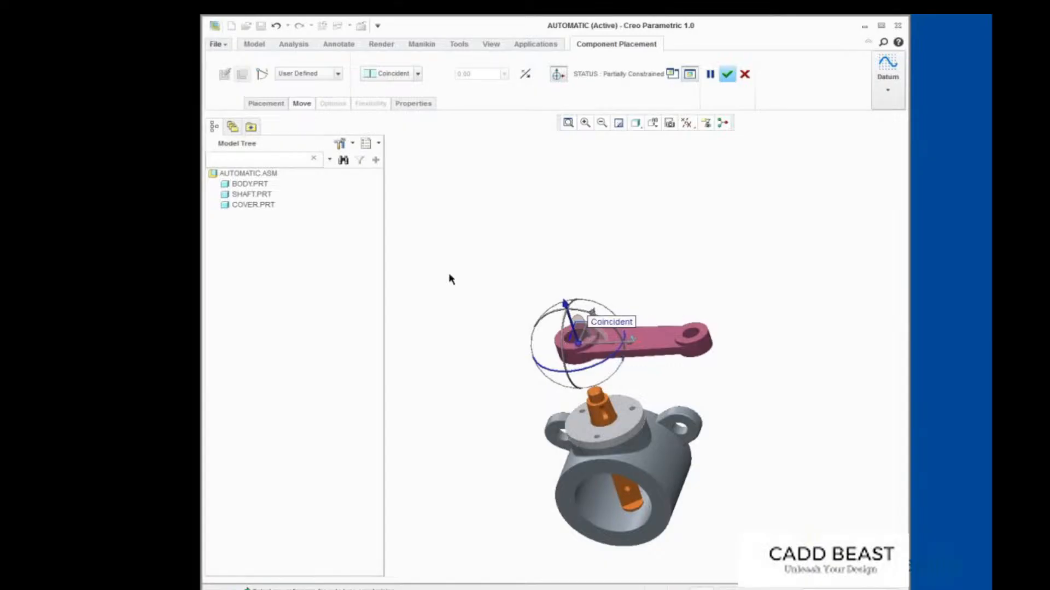
pyautogui.click(265, 104)
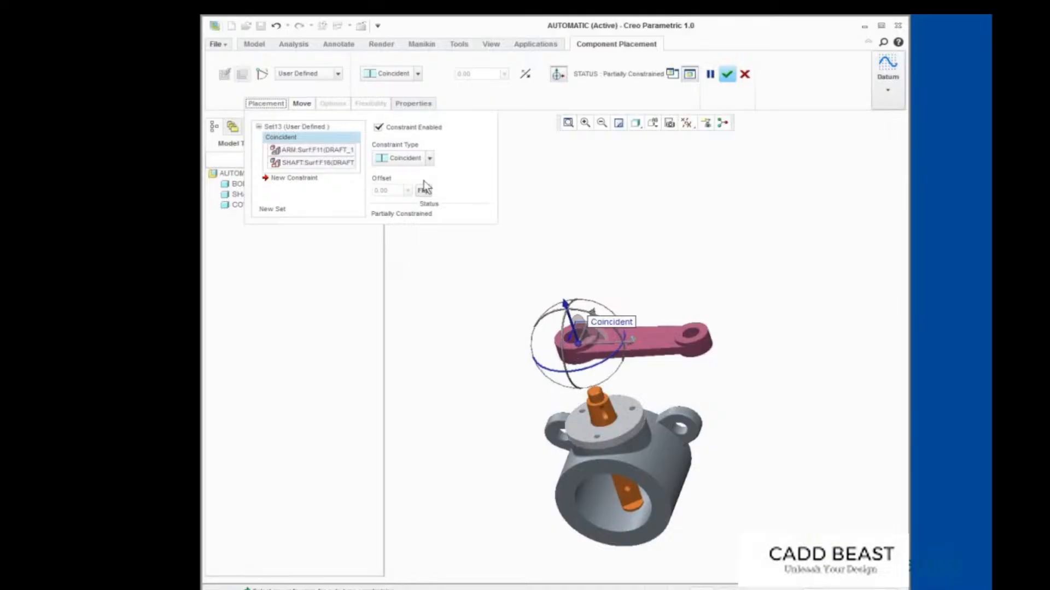
pyautogui.click(430, 158)
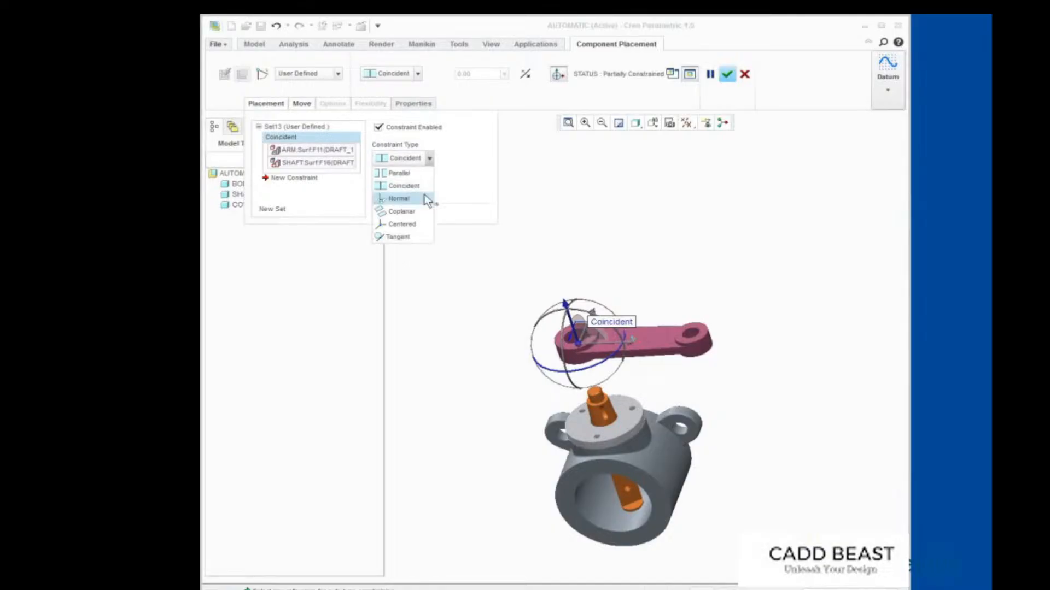
pyautogui.click(421, 224)
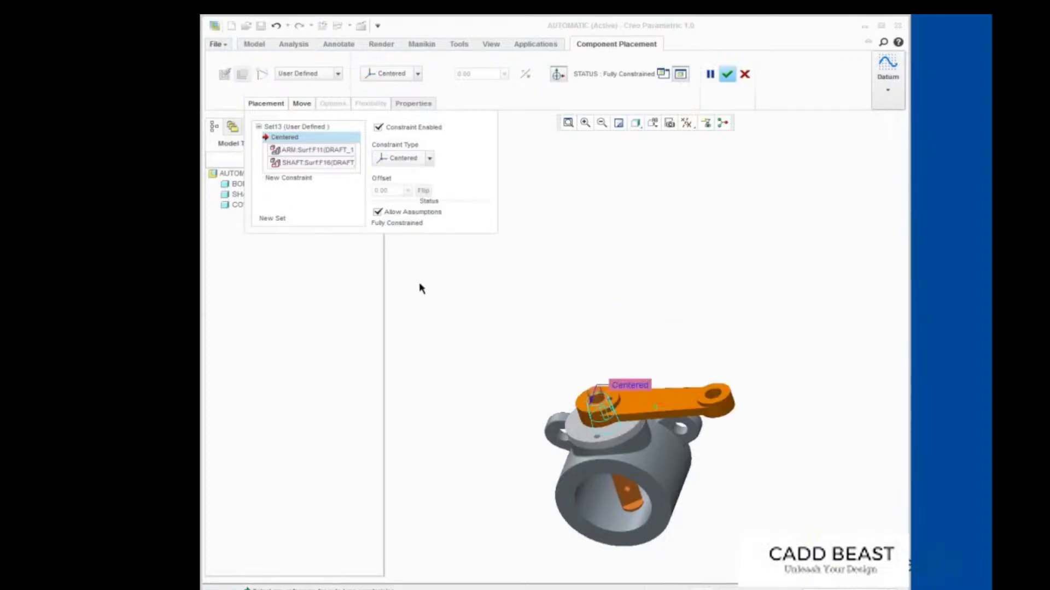
# With datum axes shown, add a Coincident constraint between the arm's TOP plane and the shaft's RIGHT plane, and complete the arm placement
pyautogui.click(686, 123)
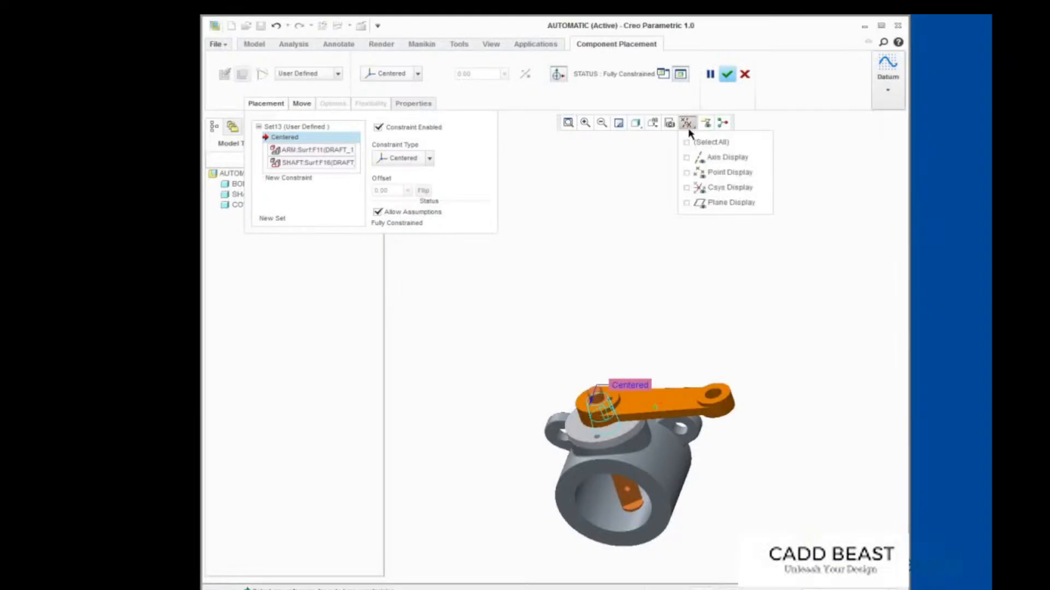
pyautogui.click(687, 158)
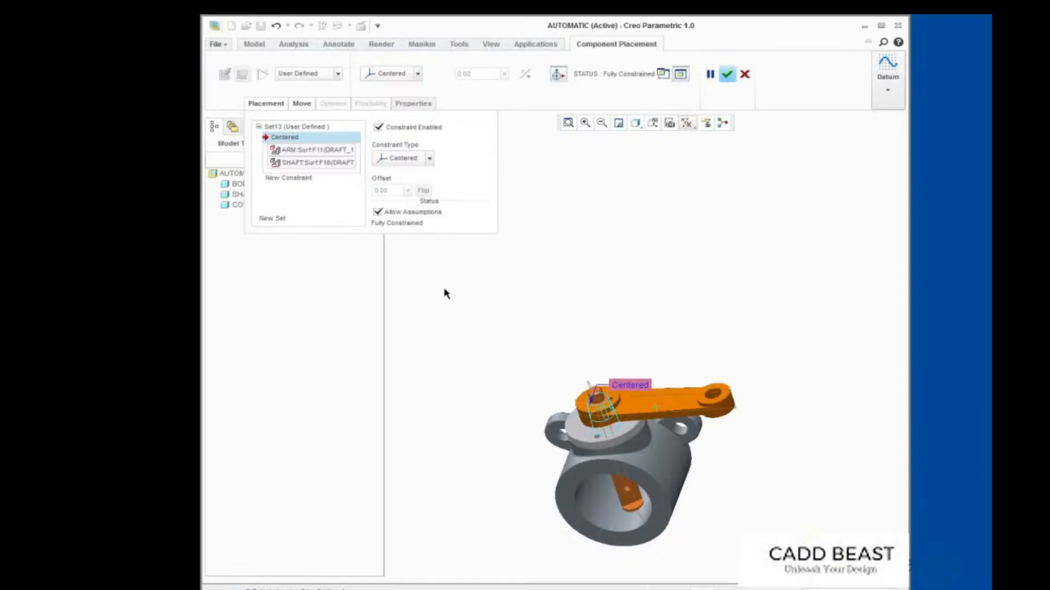
pyautogui.rightClick(445, 291)
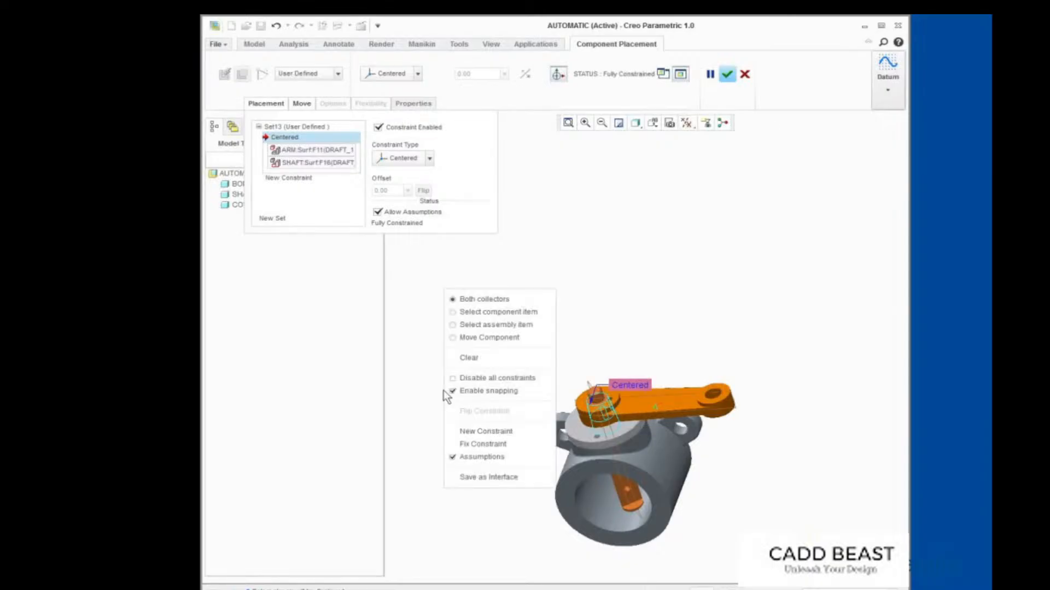
pyautogui.click(486, 432)
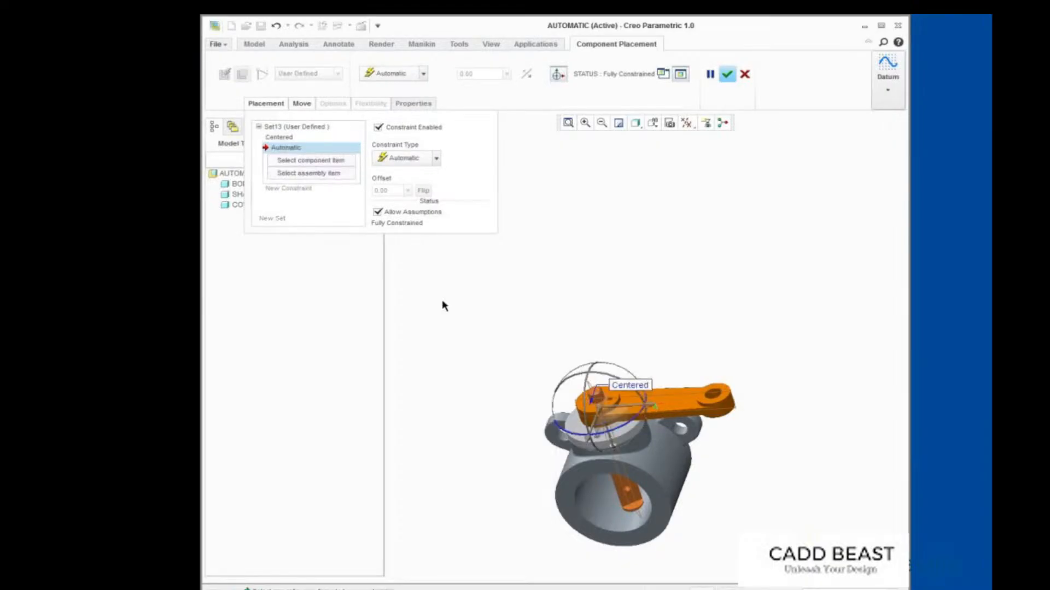
pyautogui.click(676, 412)
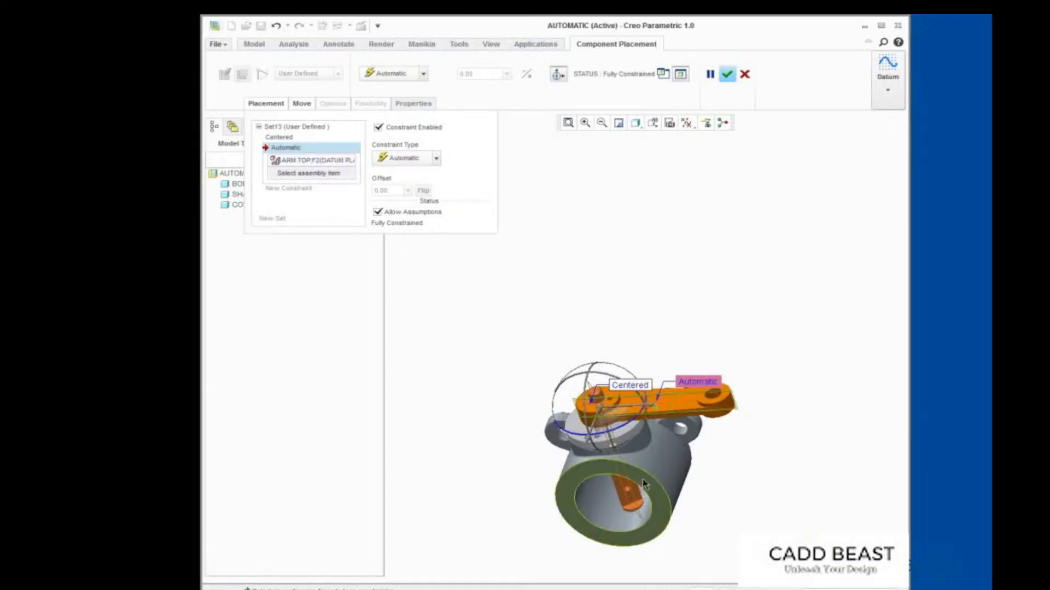
pyautogui.click(643, 482)
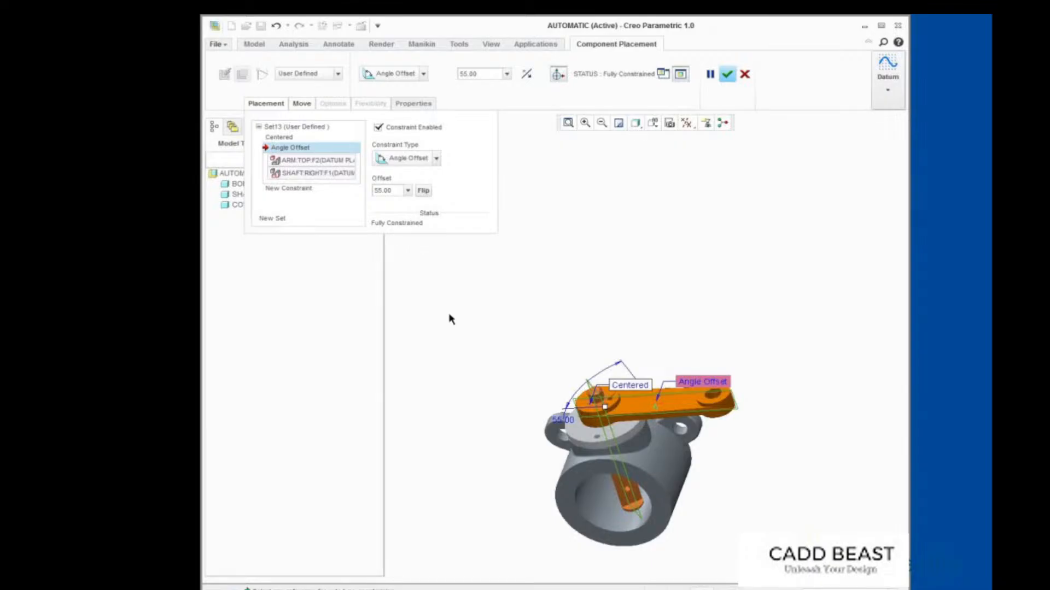
pyautogui.click(436, 158)
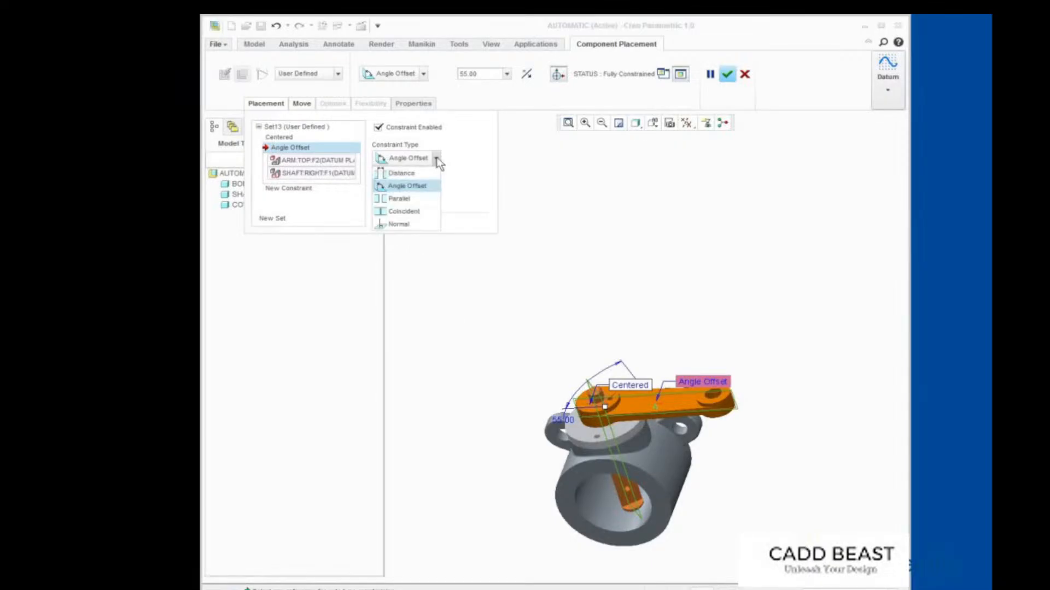
pyautogui.click(404, 211)
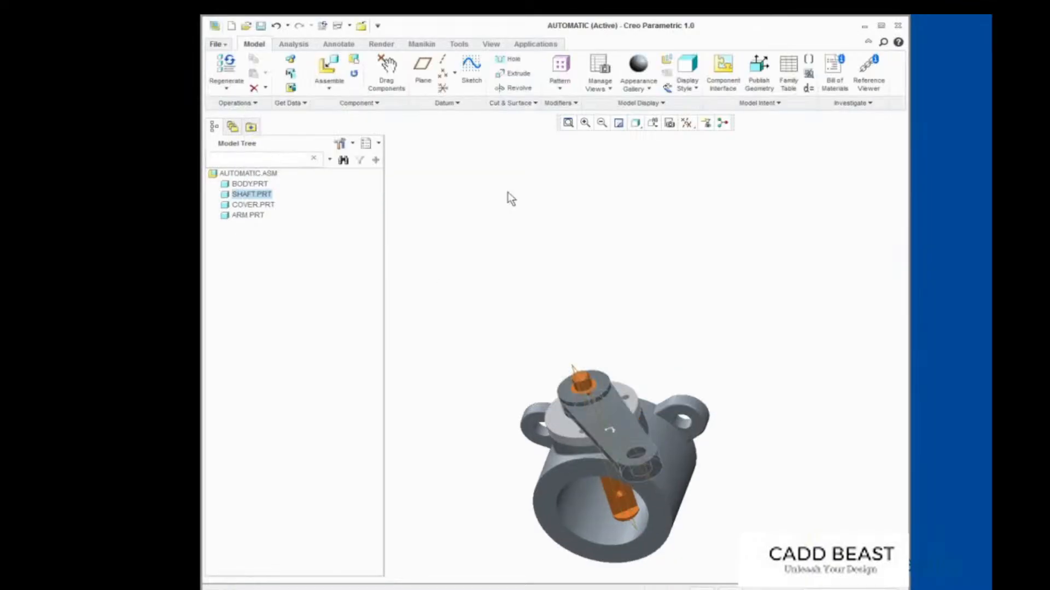
pyautogui.click(569, 123)
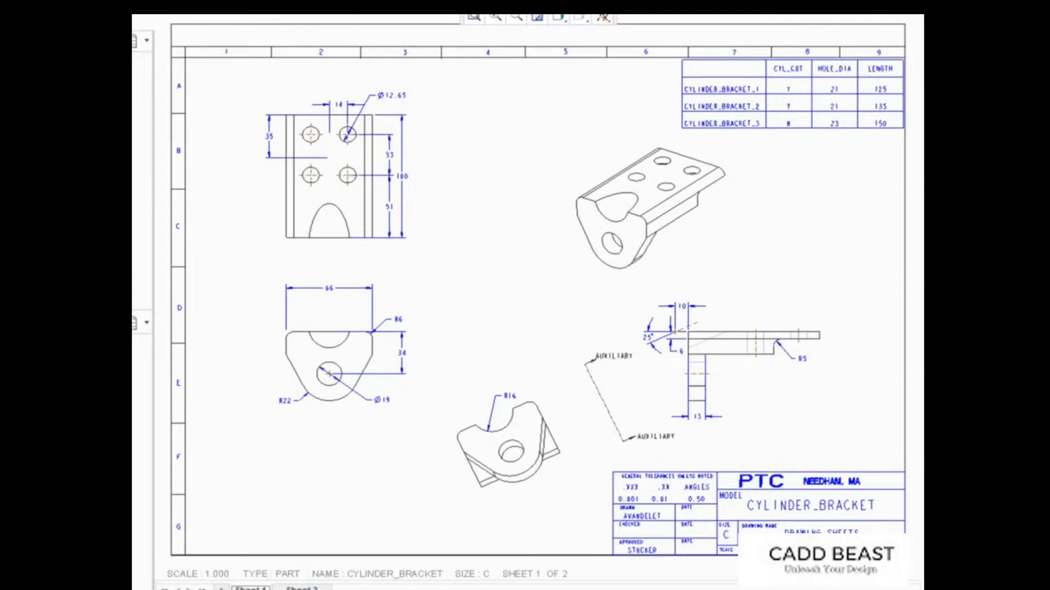
# Preview both sheets of the DRAWING_SHEETS drawing, view Sheet 2, and return to Sheet 1
pyautogui.moveTo(251, 588)
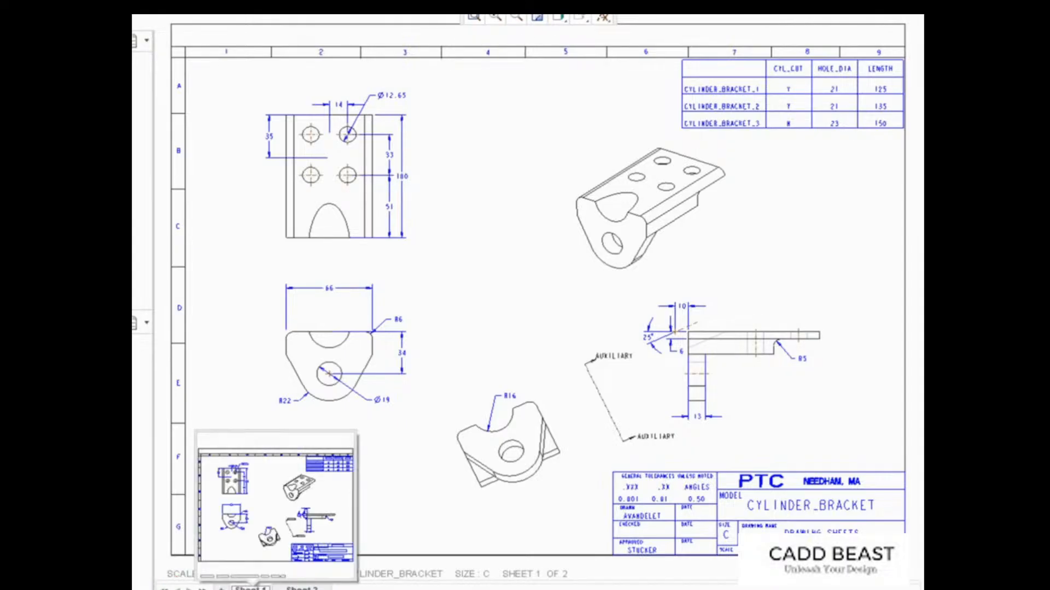
pyautogui.moveTo(302, 589)
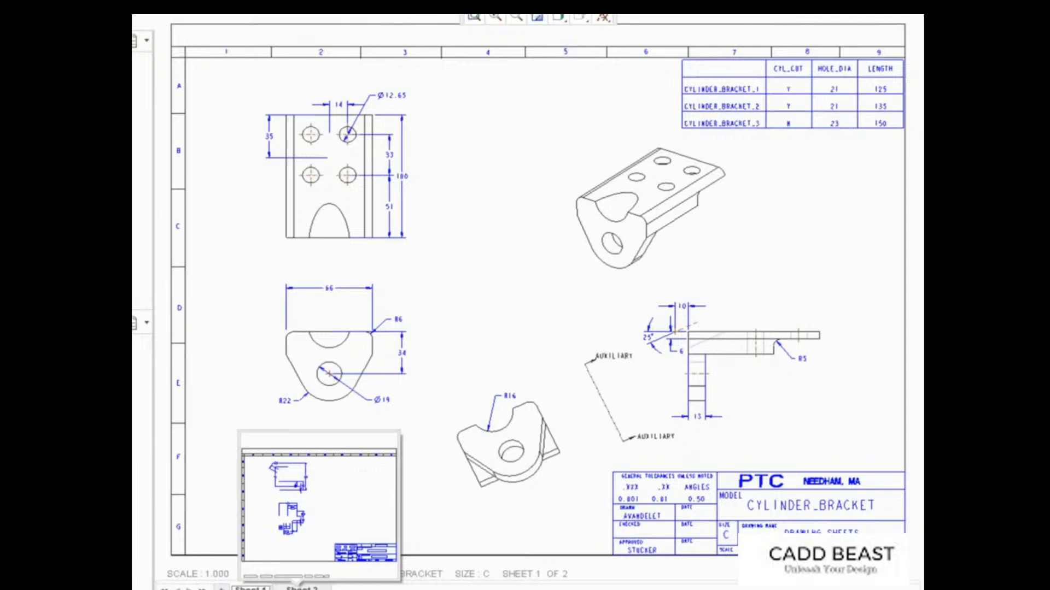
pyautogui.click(301, 588)
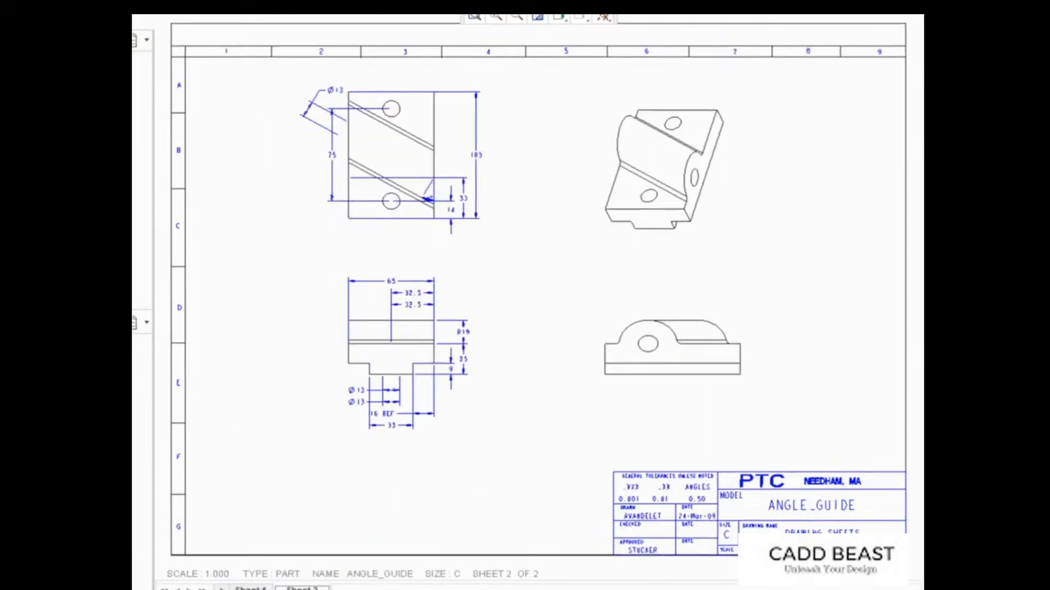
pyautogui.click(251, 588)
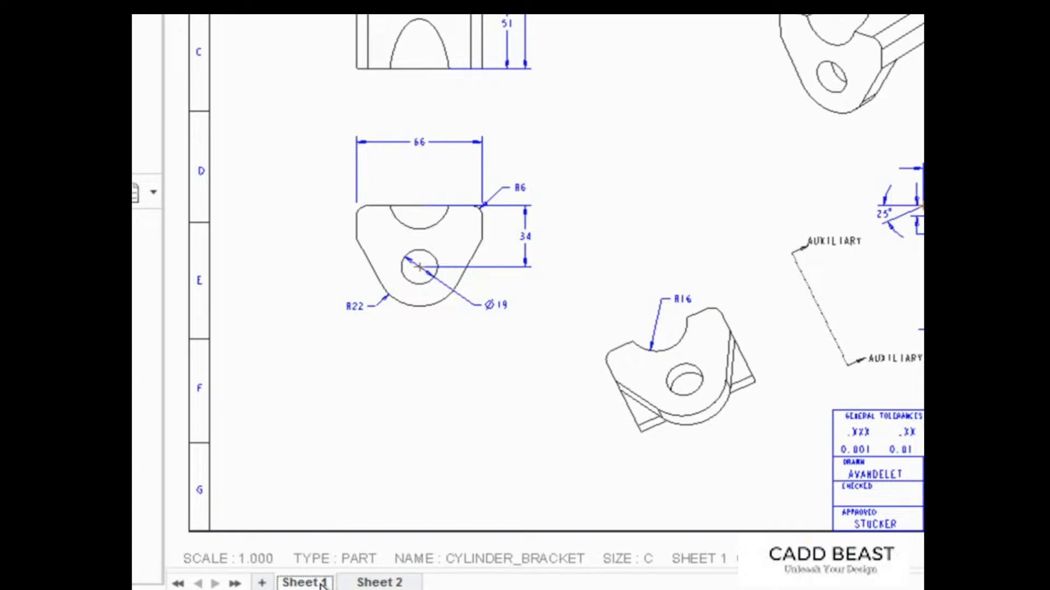
# Add a third sheet to the drawing with the your_name parameter left blank, and rename it NEWSHEET
pyautogui.moveTo(324, 586)
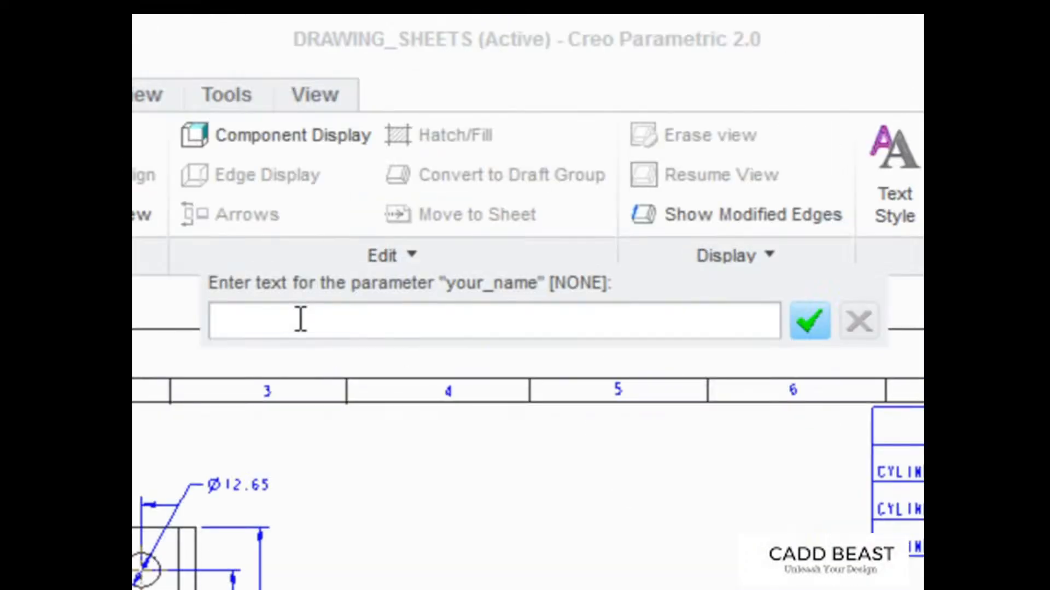
pyautogui.press('Return')
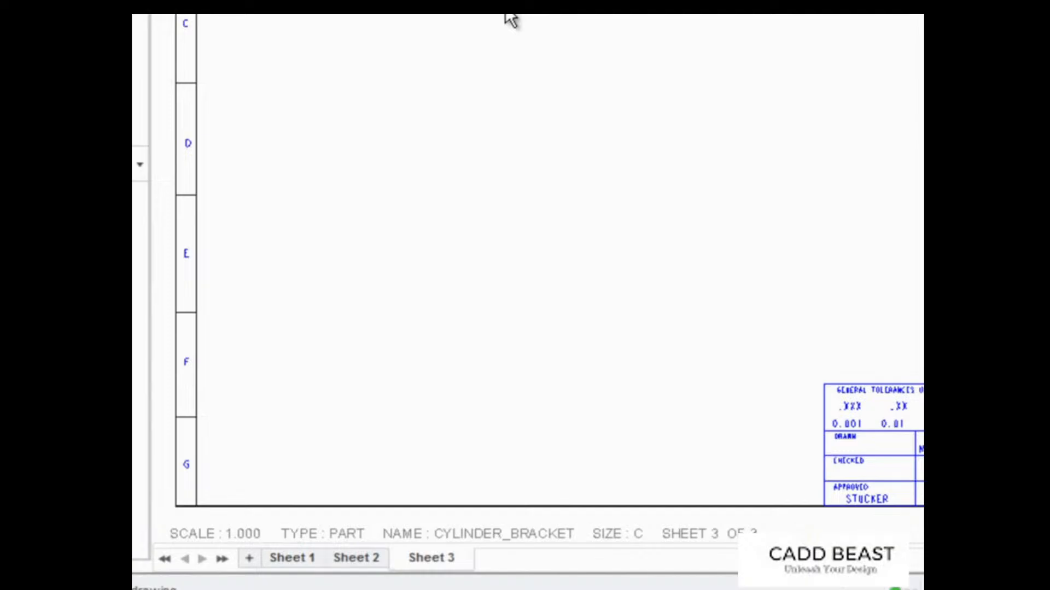
pyautogui.doubleClick(436, 558)
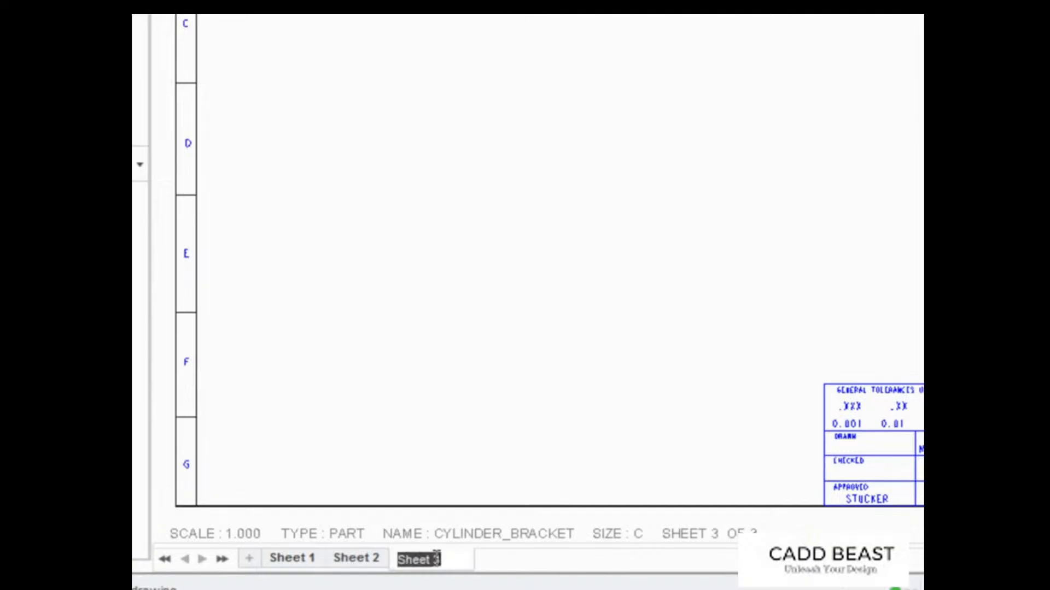
pyautogui.write('NEWSHE')
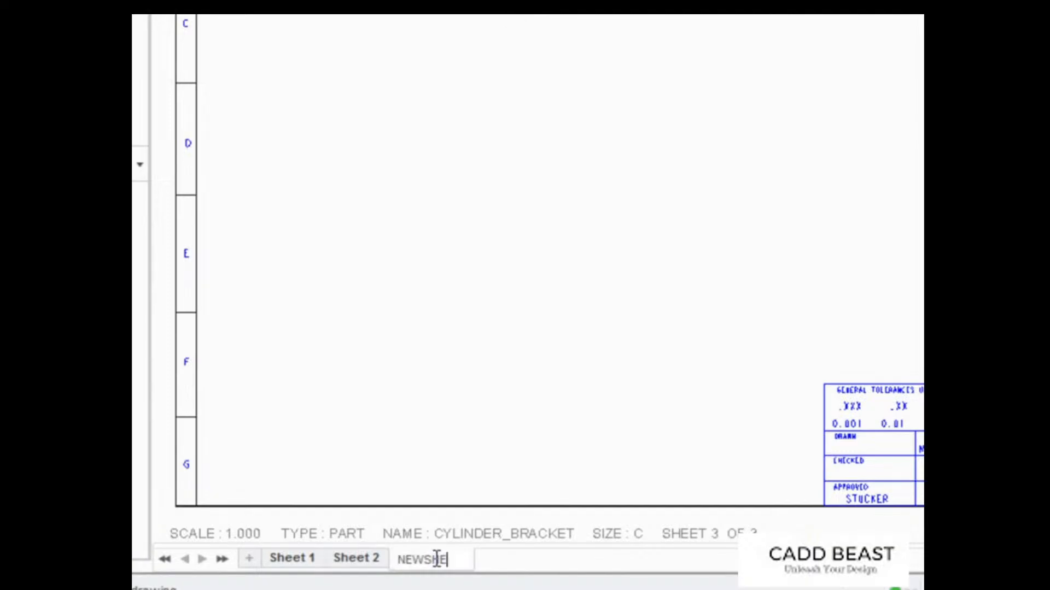
pyautogui.write('ET')
pyautogui.press('Return')
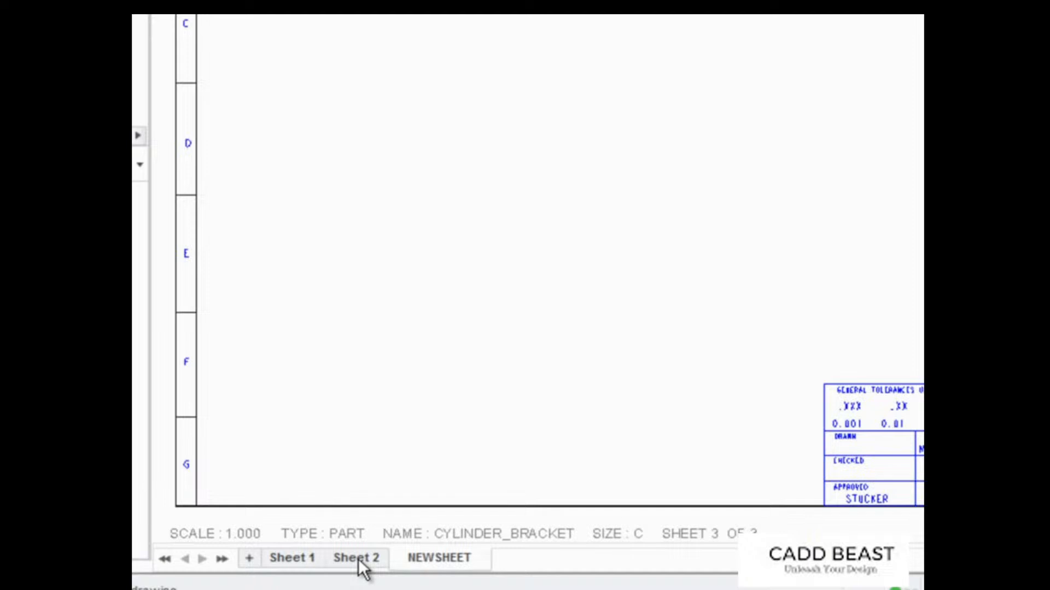
# Rename Sheet 2 as ANGLE and Sheet 1 as BRACKET
pyautogui.doubleClick(359, 558)
pyautogui.write('ANG')
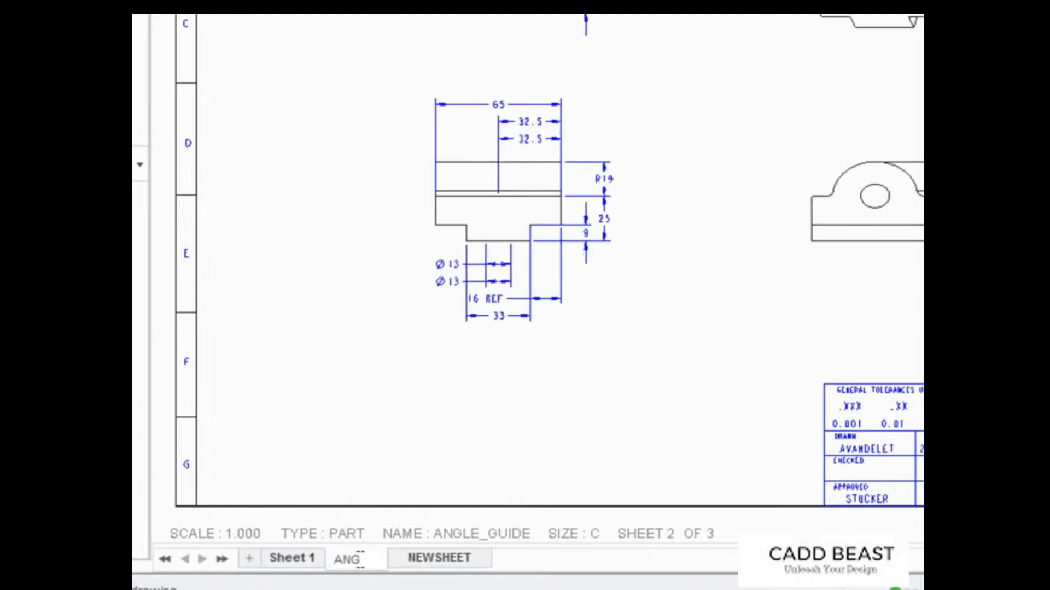
pyautogui.write('LE')
pyautogui.doubleClick(287, 556)
pyautogui.write('BR')
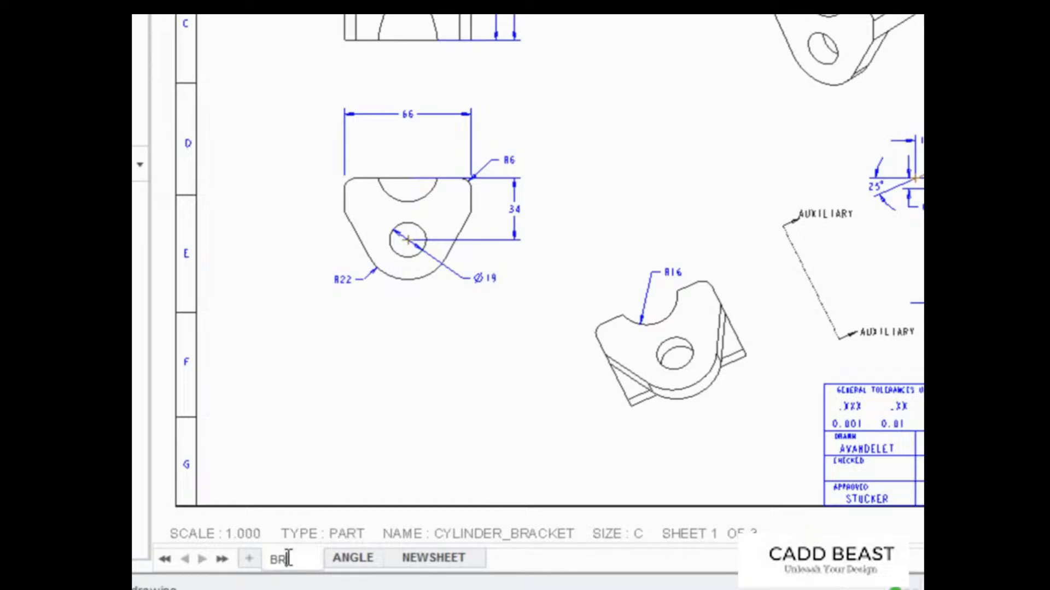
pyautogui.write('ACKET')
pyautogui.press('Return')
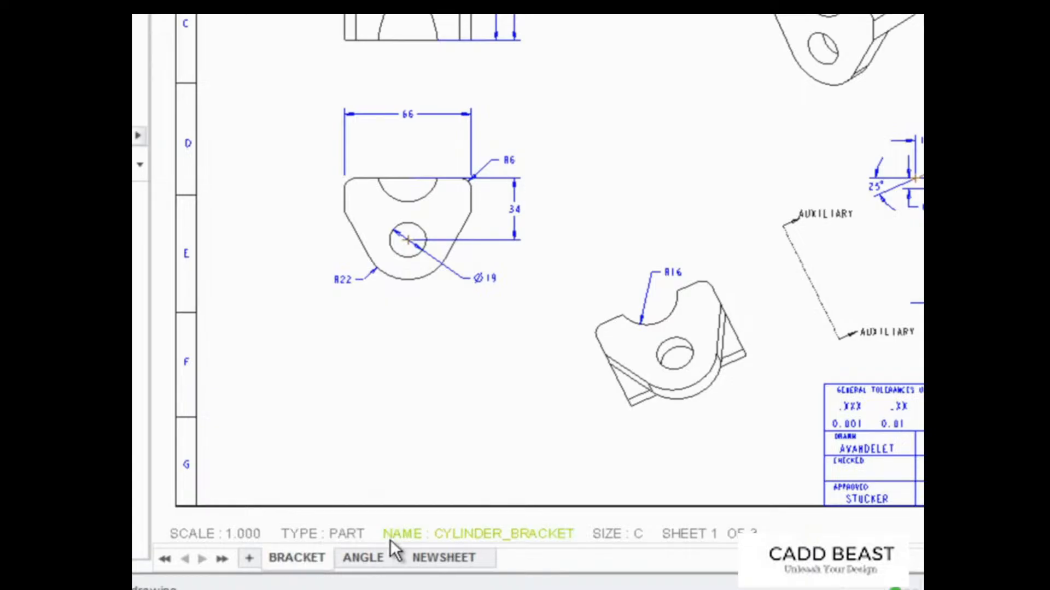
# Create a copy of NEWSHEET inserted after the ANGLE sheet
pyautogui.rightClick(417, 558)
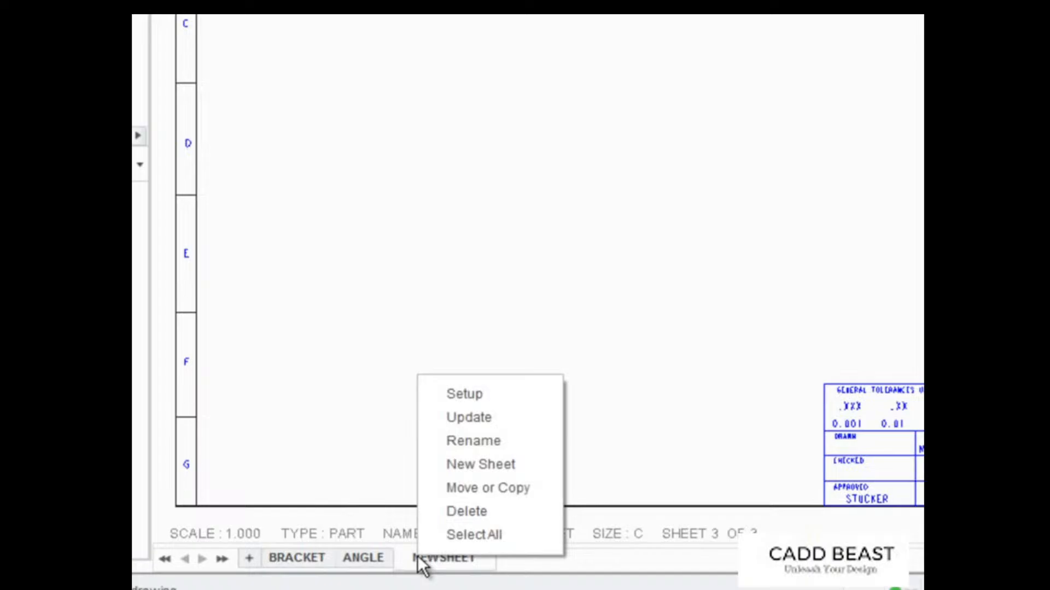
pyautogui.click(477, 489)
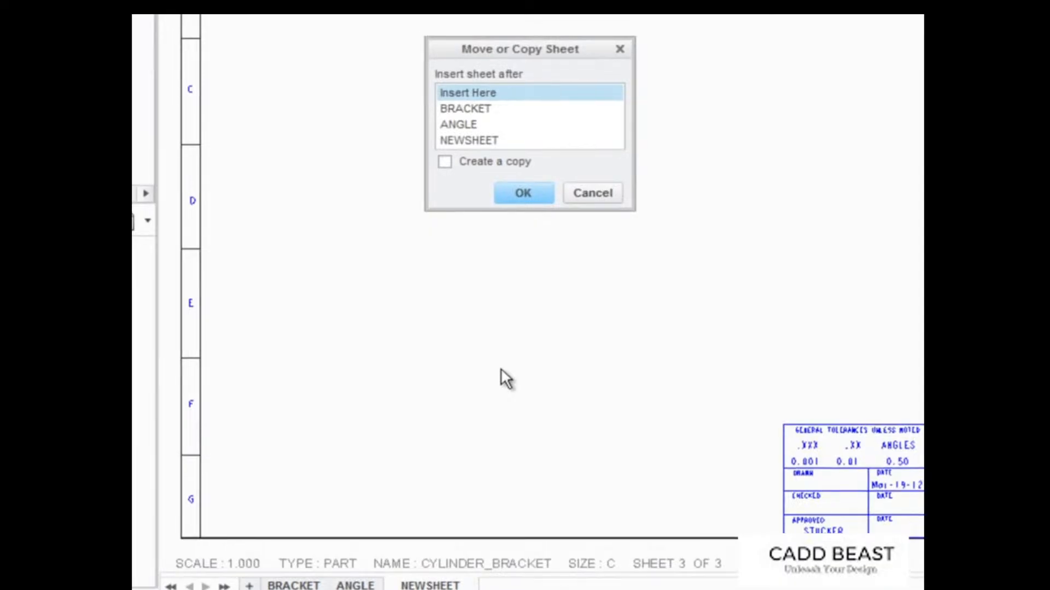
pyautogui.click(460, 124)
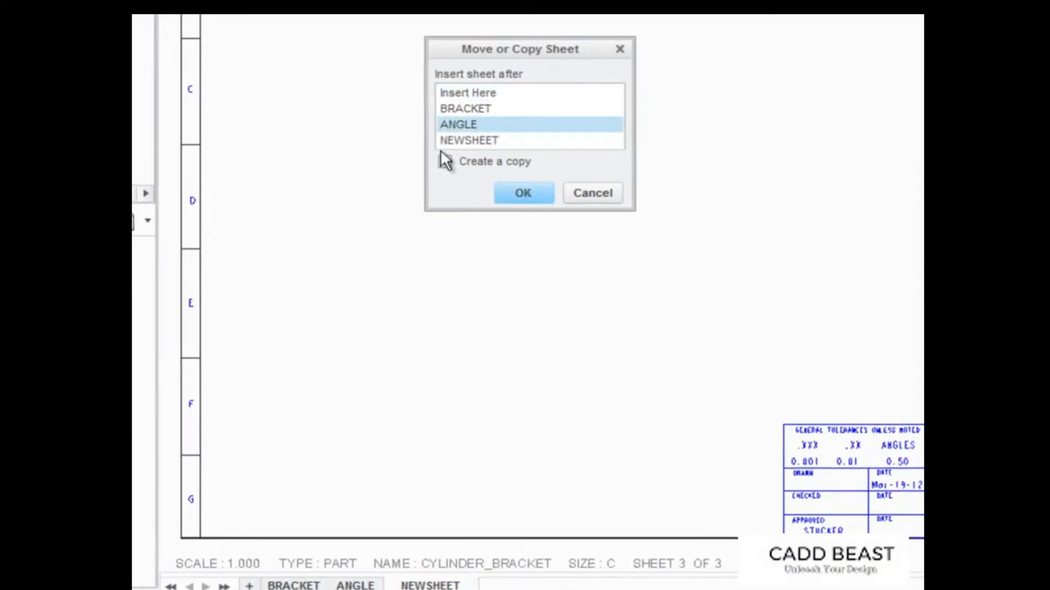
pyautogui.click(518, 192)
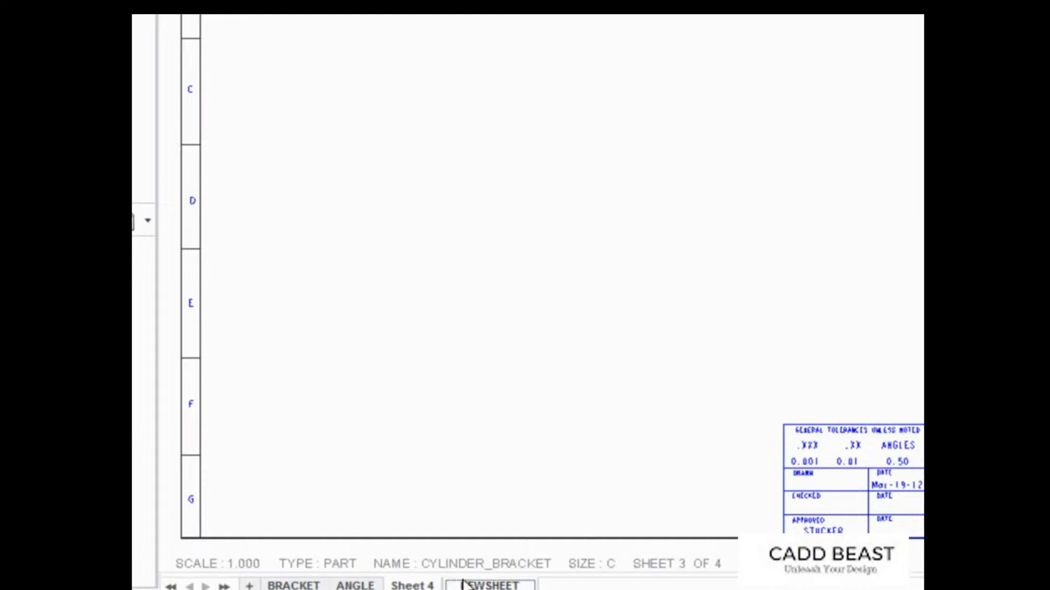
# Move NEWSHEET between the BRACKET and ANGLE sheets, and delete the copied Sheet 4
pyautogui.moveTo(463, 584); pyautogui.dragTo(382, 584)
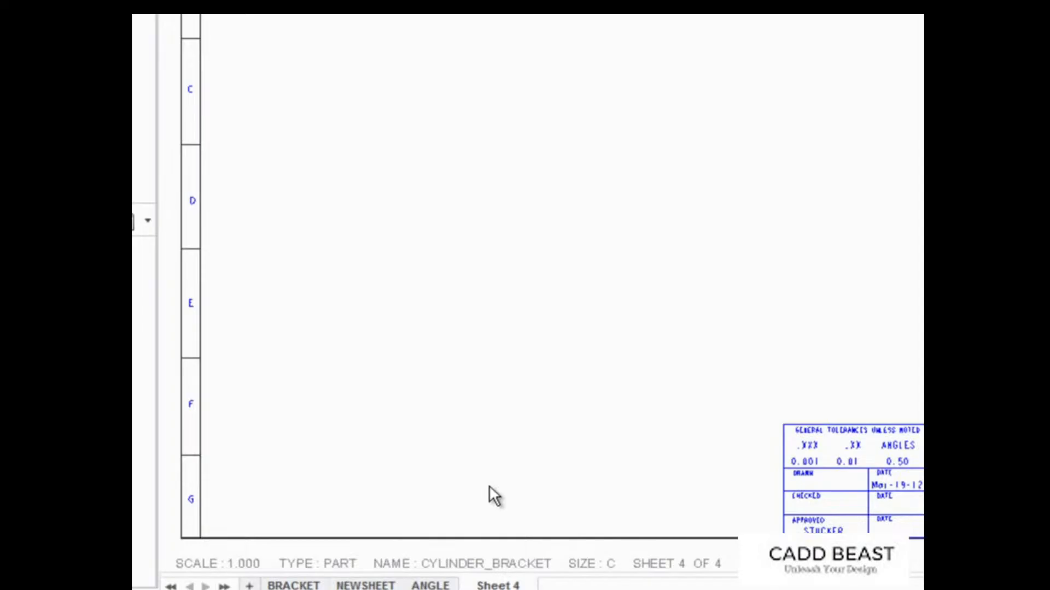
pyautogui.moveTo(495, 585)
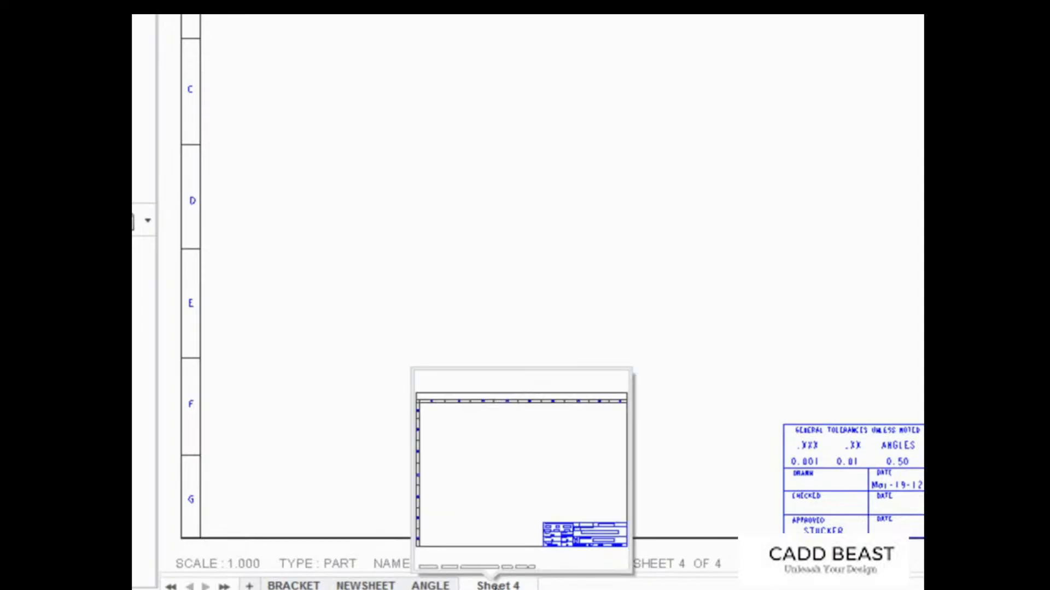
pyautogui.rightClick(496, 585)
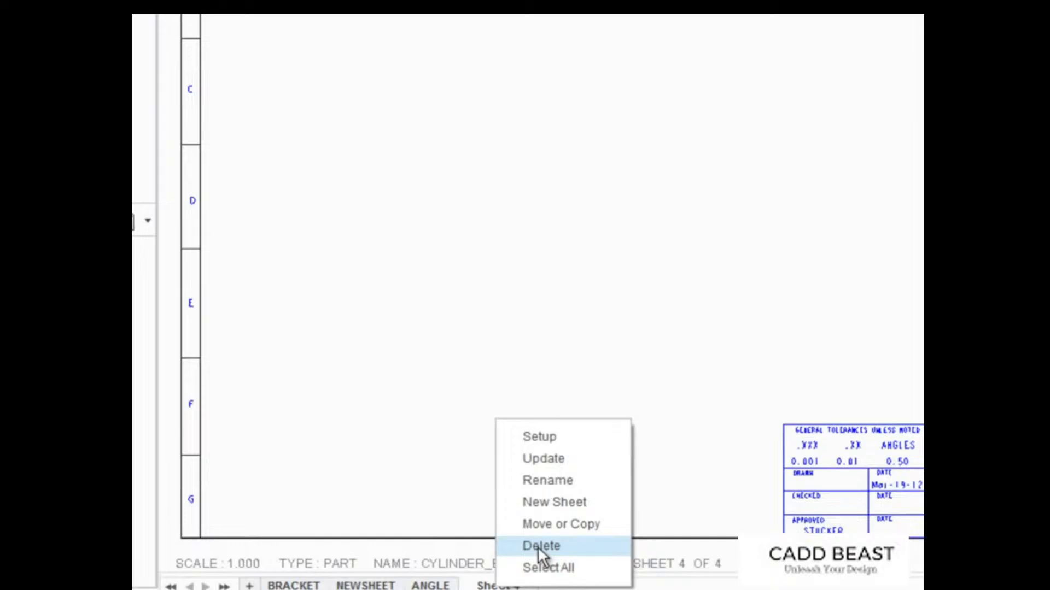
pyautogui.click(541, 546)
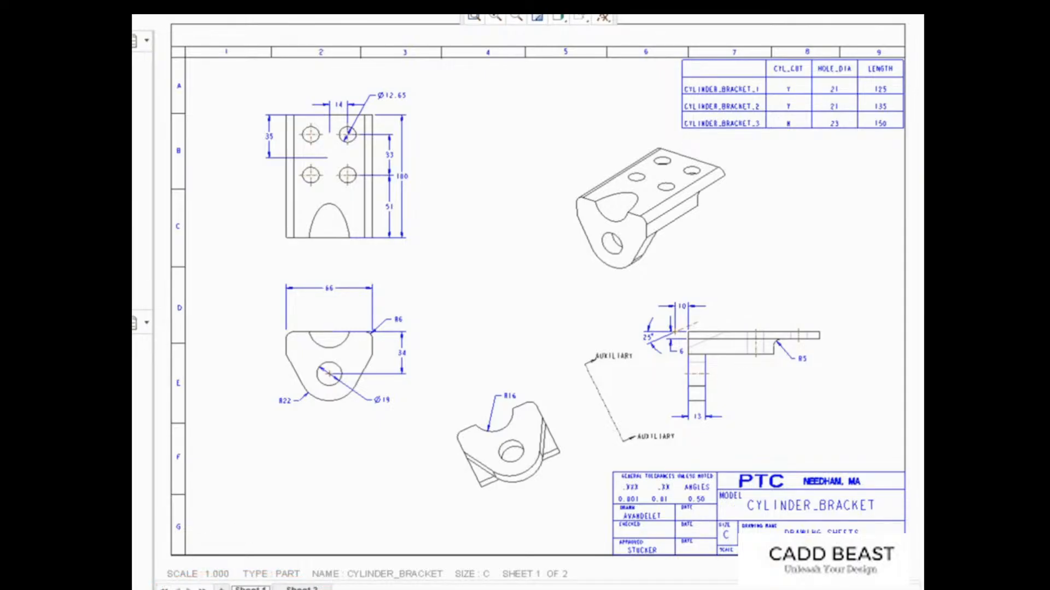
# Preview the two sheets of the drawing, open Sheet 2, and return to Sheet 1
pyautogui.moveTo(250, 588)
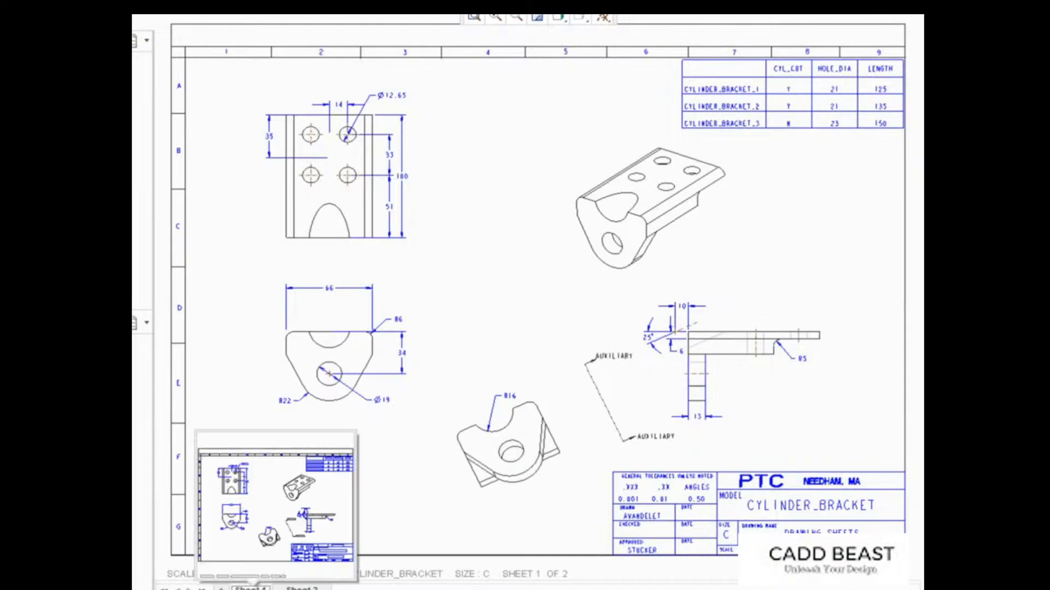
pyautogui.moveTo(300, 585)
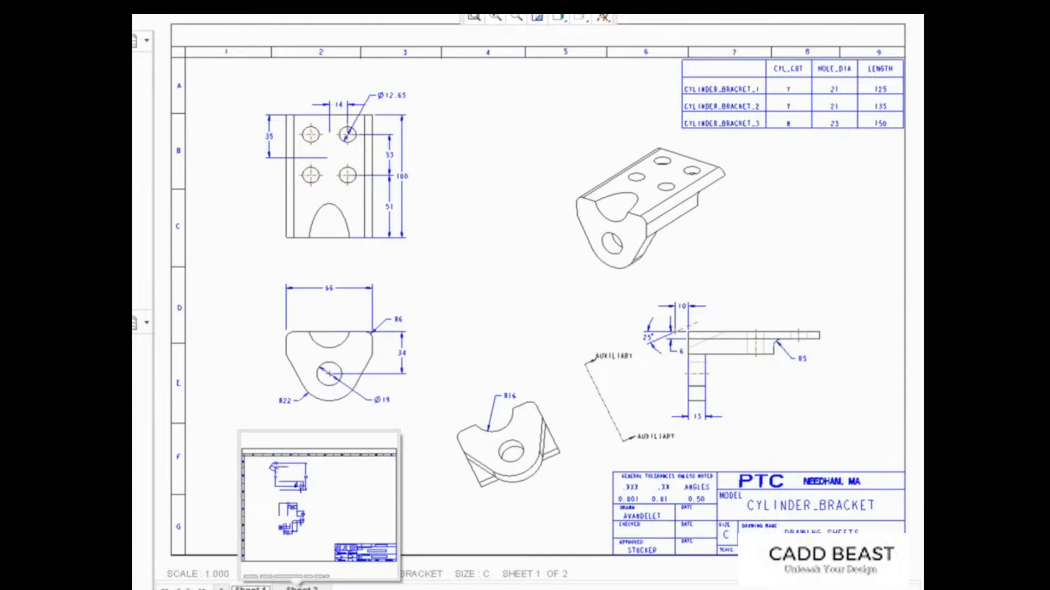
pyautogui.click(300, 587)
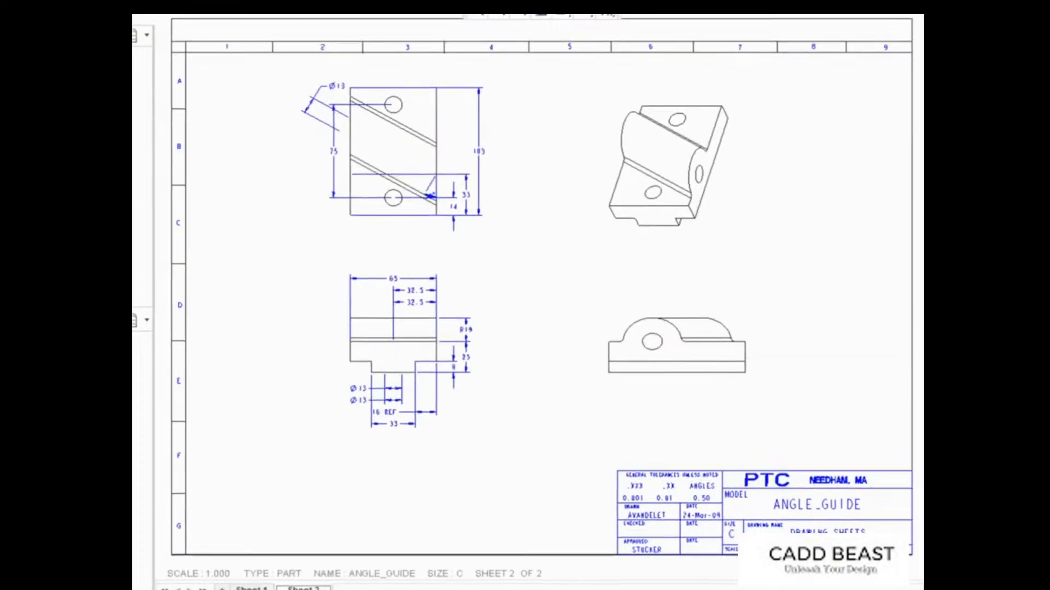
pyautogui.click(321, 584)
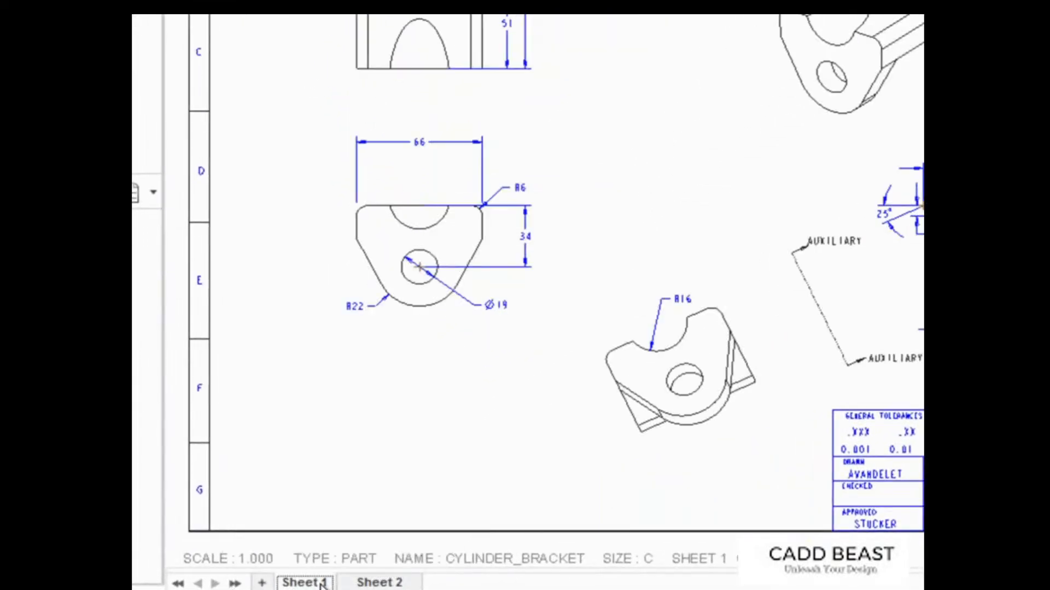
pyautogui.moveTo(322, 584)
# Add a third sheet to the drawing, leaving the your_name parameter blank, and rename it NEWSHEET
pyautogui.click(263, 584)
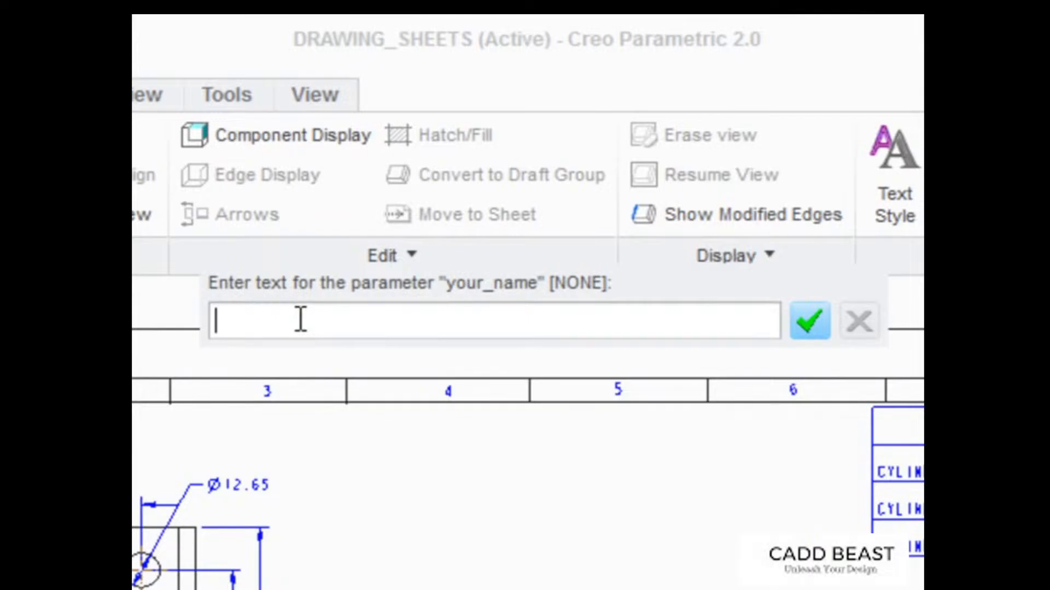
pyautogui.press('Return')
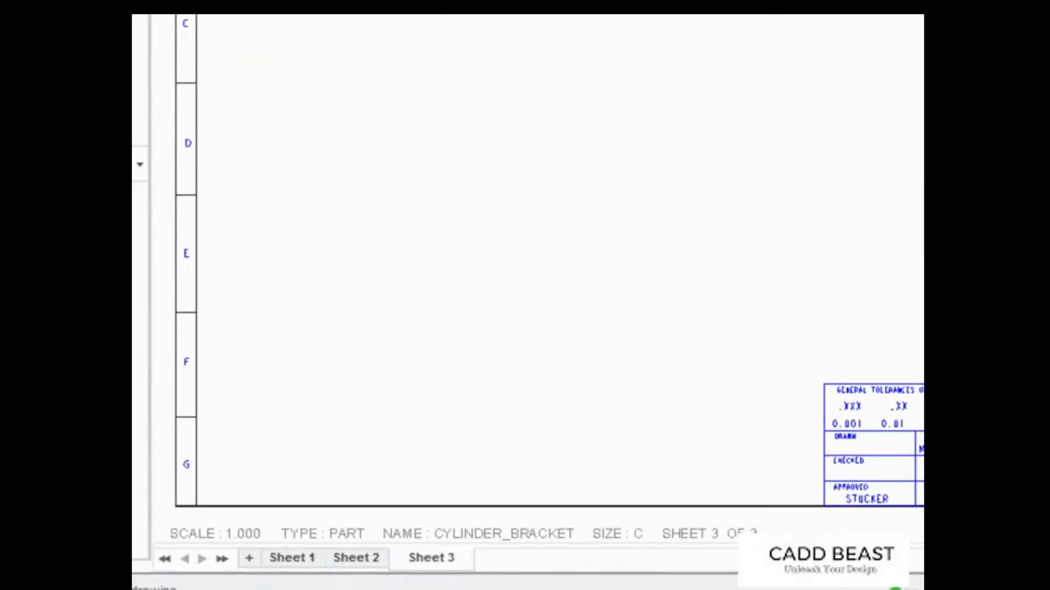
pyautogui.doubleClick(435, 558)
pyautogui.write('NE')
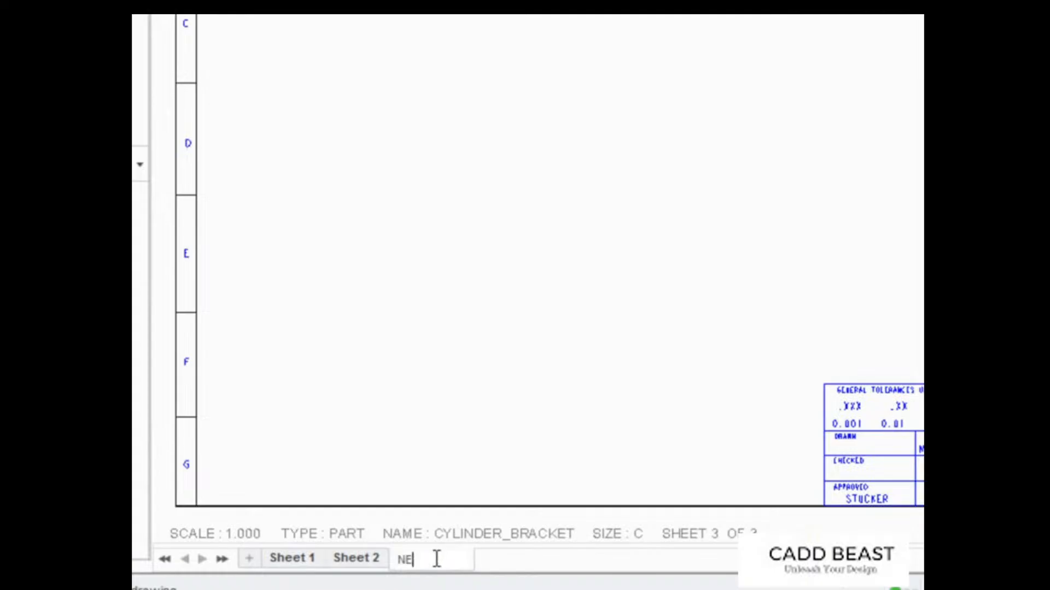
pyautogui.write('WSHEET')
pyautogui.press('Return')
# Rename Sheet 2 as ANGLE and Sheet 1 as BRACKET
pyautogui.doubleClick(356, 557)
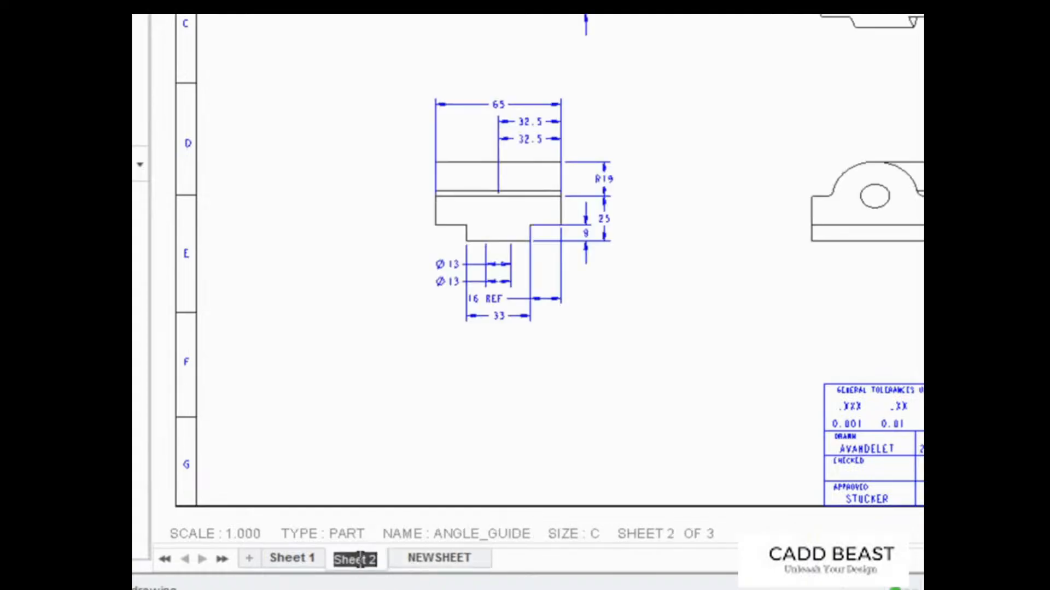
pyautogui.write('ANGLE')
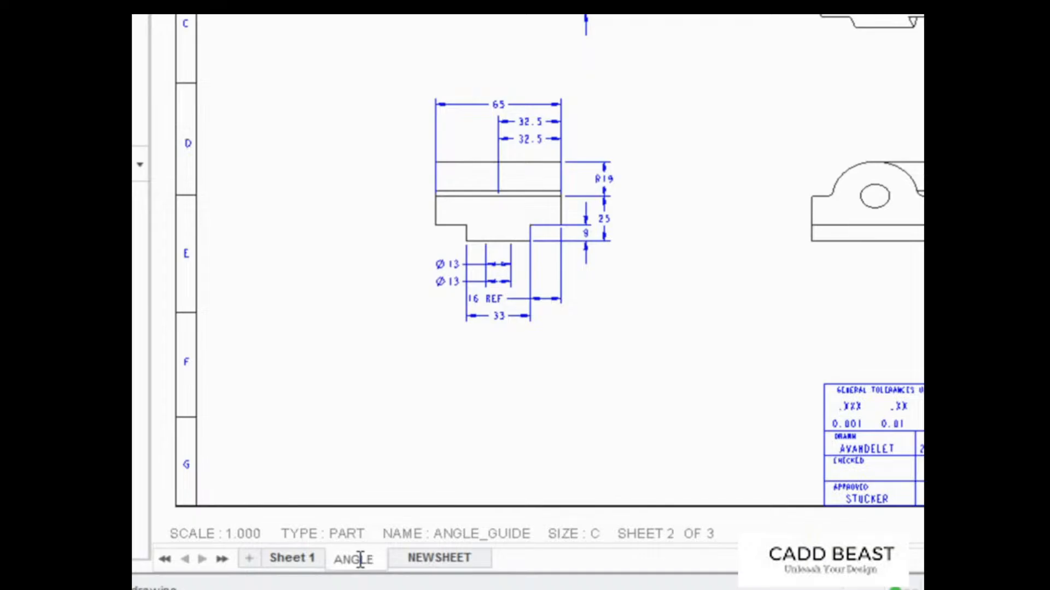
pyautogui.click(284, 555)
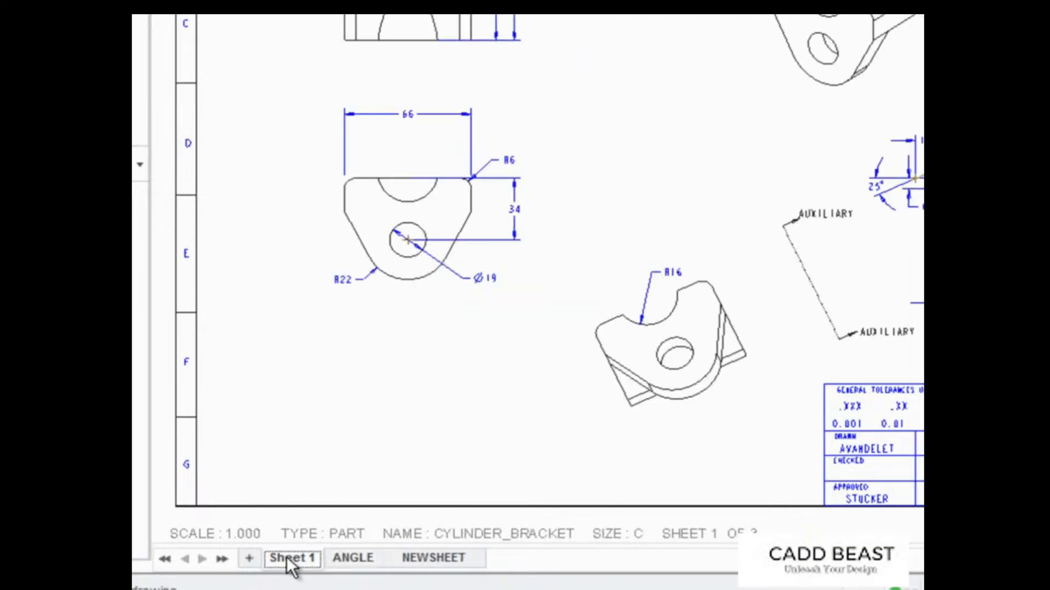
pyautogui.doubleClick(287, 557)
pyautogui.write('BRACKET')
pyautogui.press('Return')
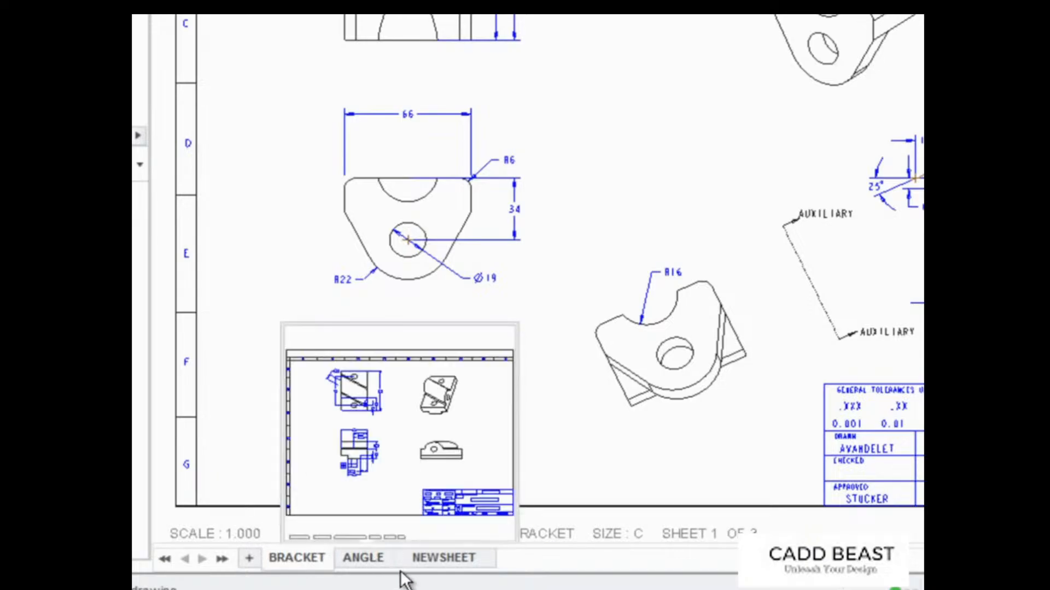
# Create a copy of NEWSHEET inserted after the ANGLE sheet
pyautogui.rightClick(418, 557)
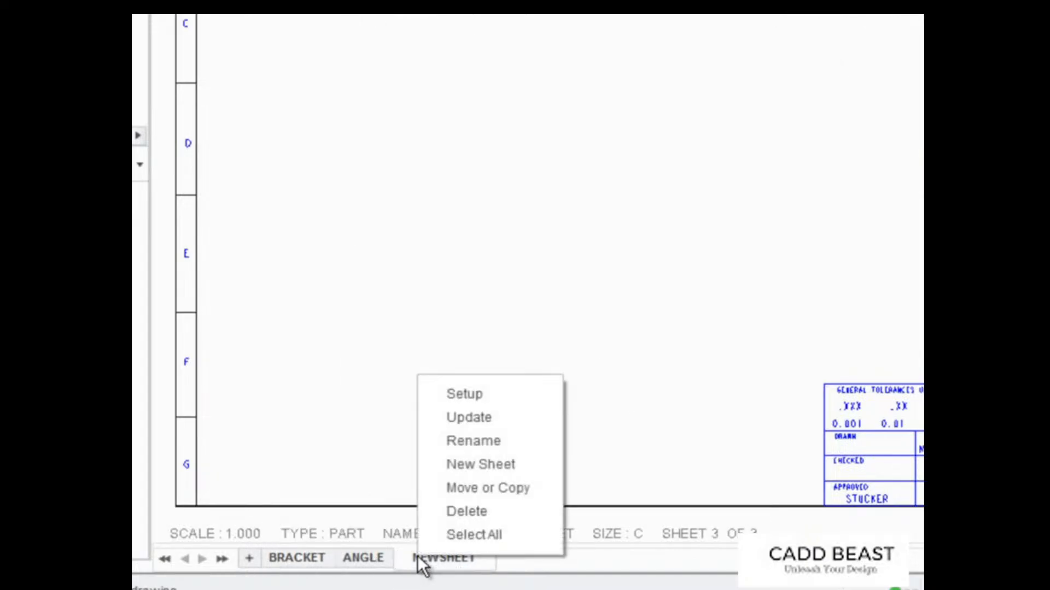
pyautogui.click(477, 488)
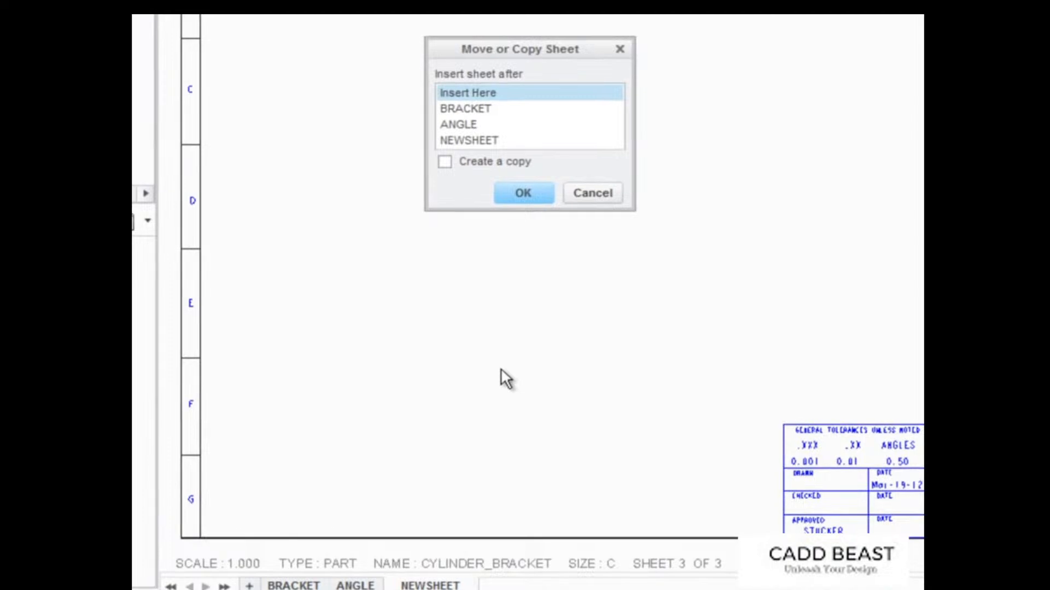
pyautogui.click(449, 125)
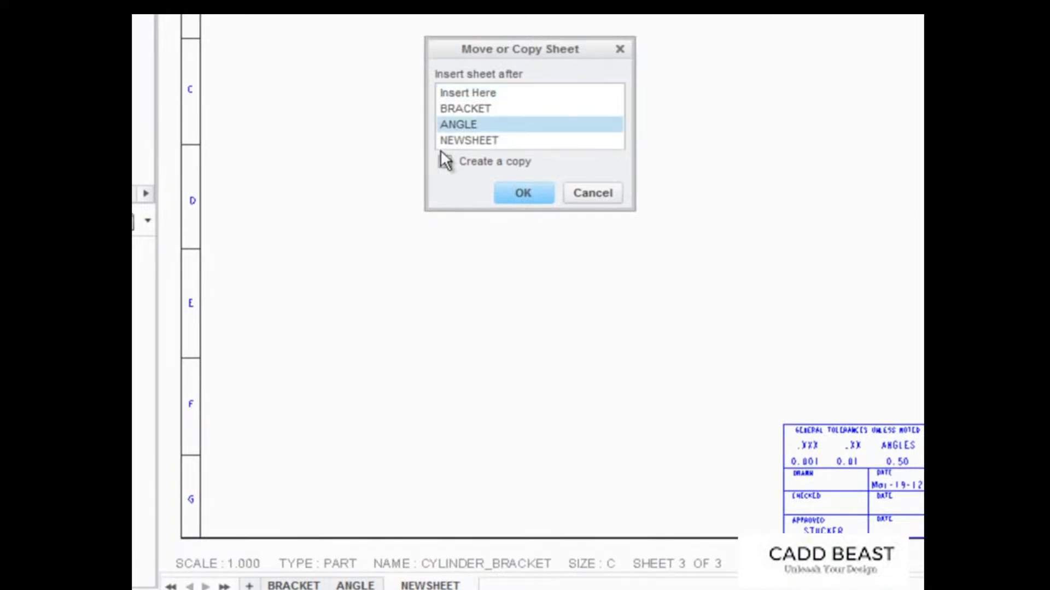
pyautogui.click(519, 193)
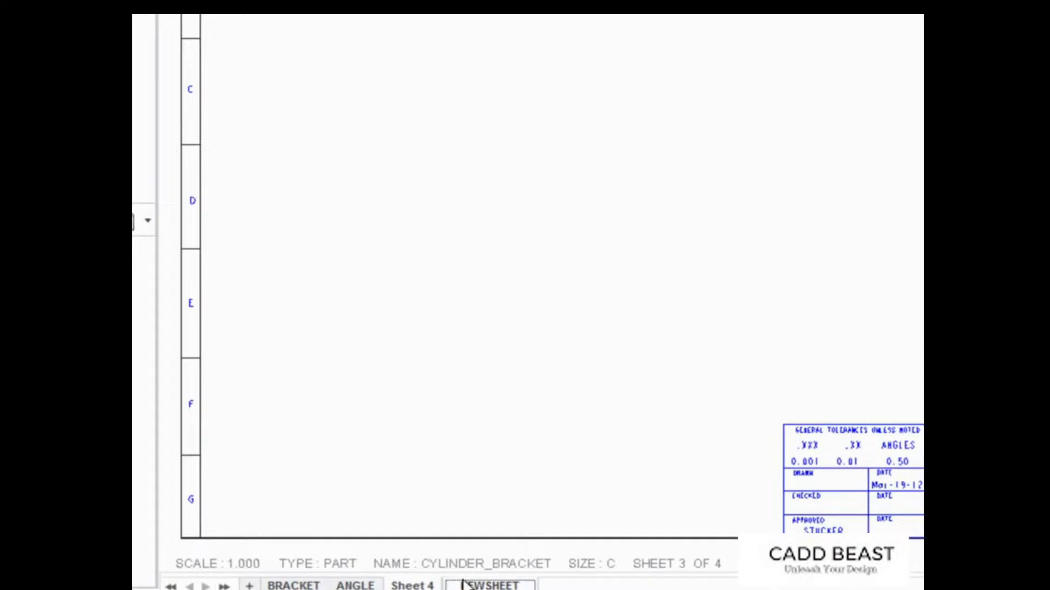
# Move NEWSHEET between the BRACKET and ANGLE sheets, and delete the copied Sheet 4
pyautogui.moveTo(464, 583); pyautogui.dragTo(433, 583)
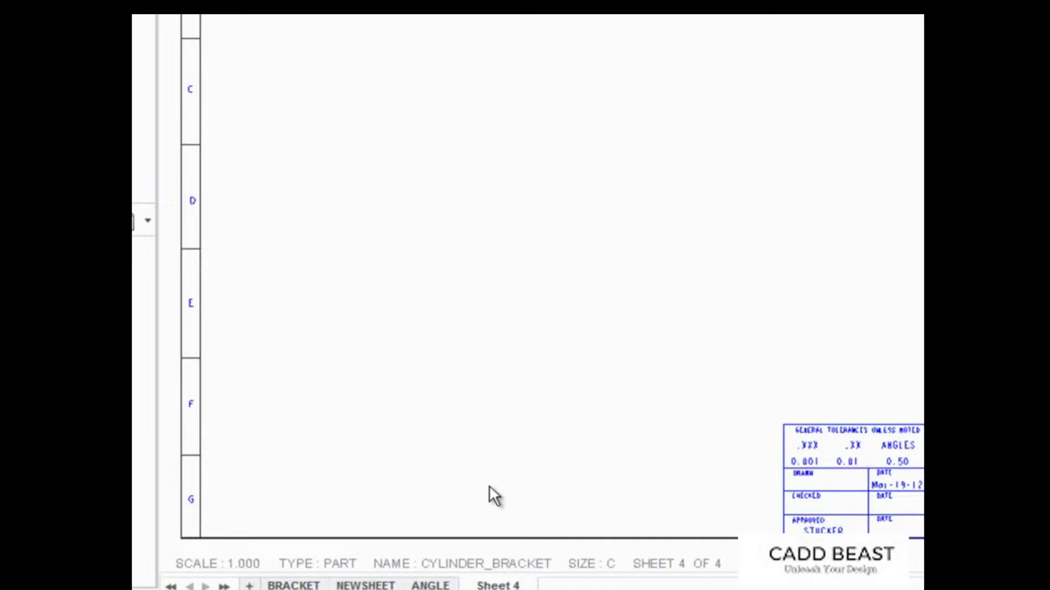
pyautogui.moveTo(492, 583)
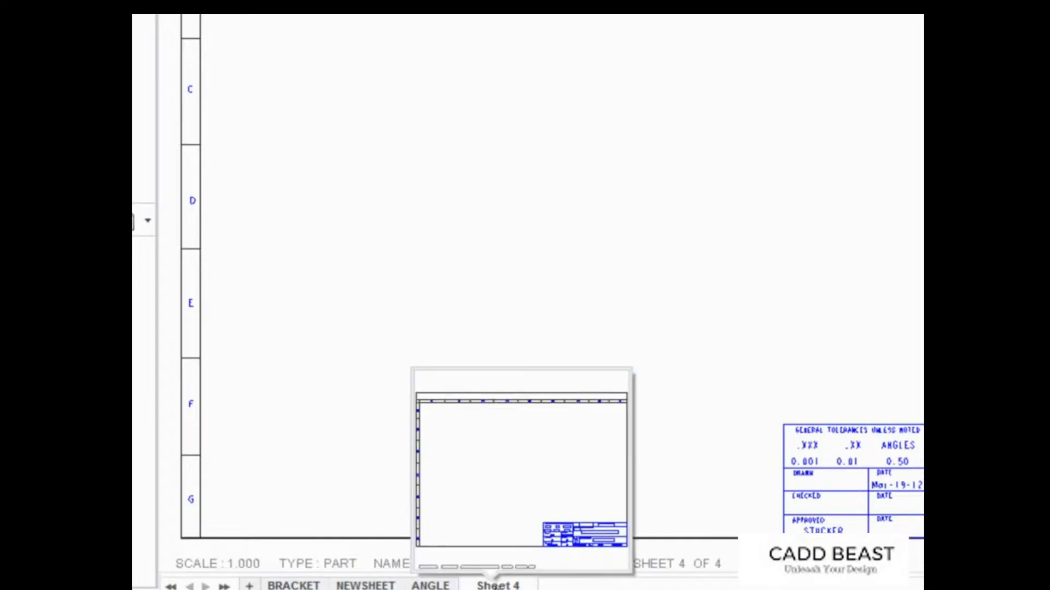
pyautogui.rightClick(495, 584)
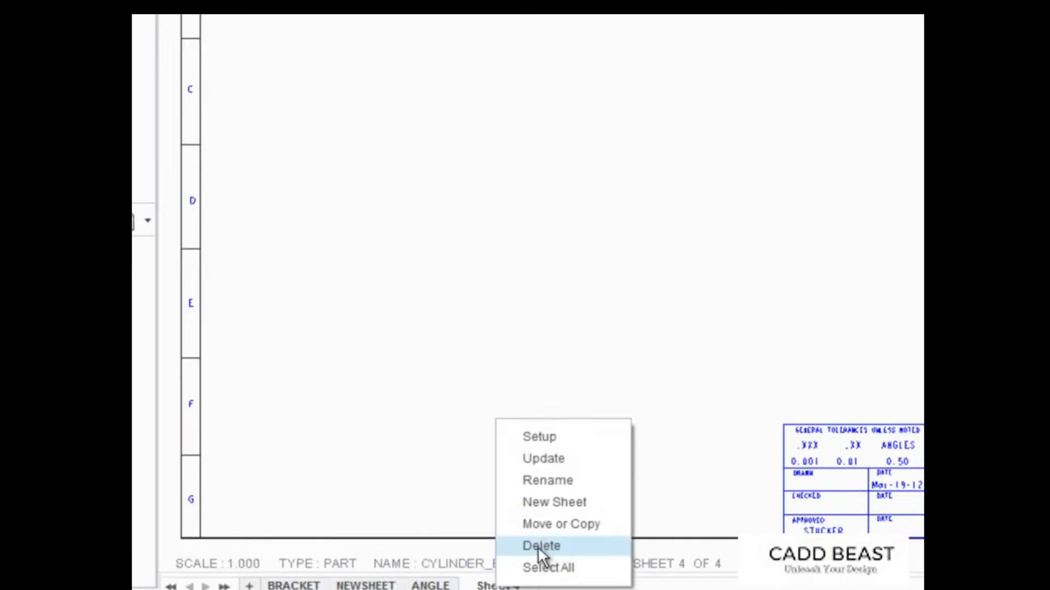
pyautogui.click(537, 547)
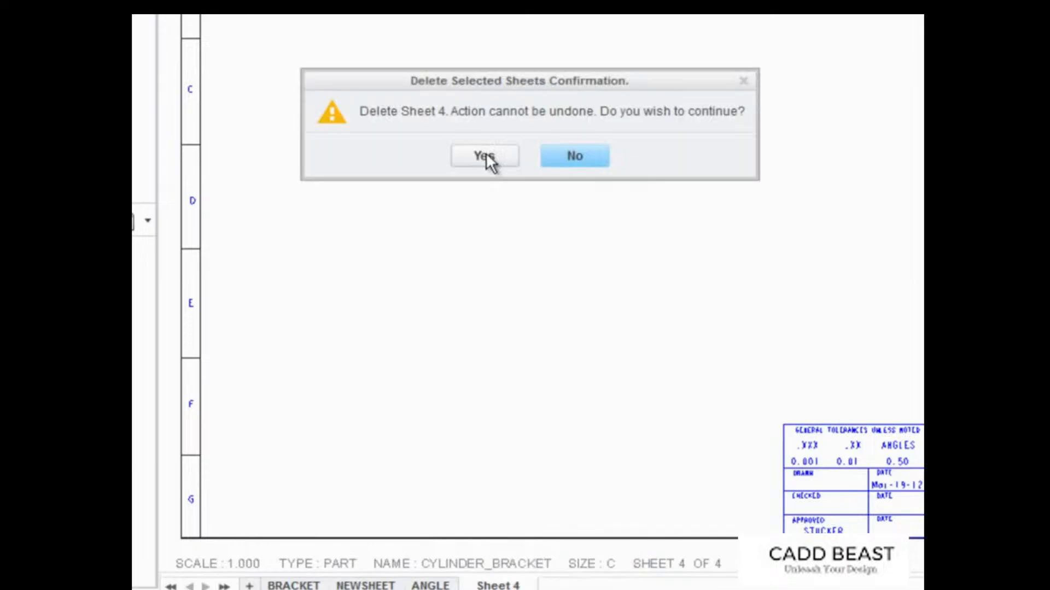
pyautogui.click(485, 157)
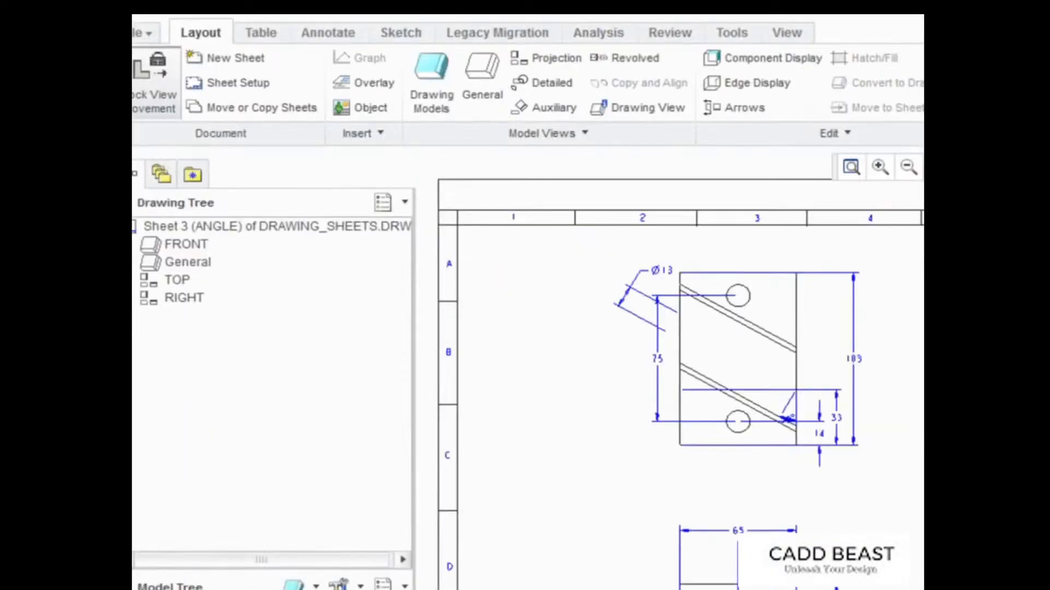
# Change the NEWSHEET format to the system format a.frm, removing all of the existing format tables
pyautogui.click(230, 81)
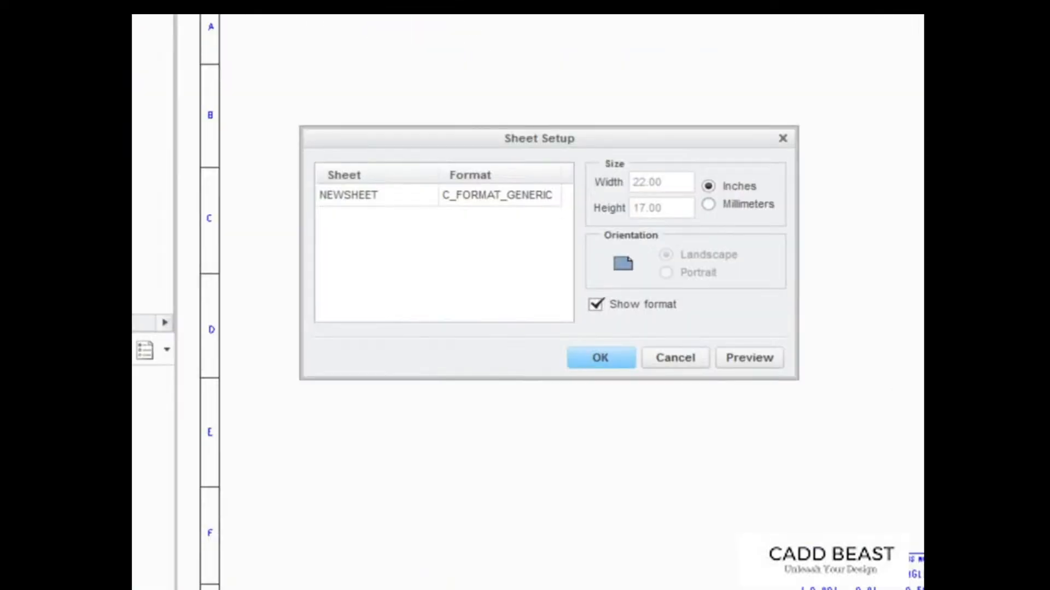
pyautogui.click(550, 195)
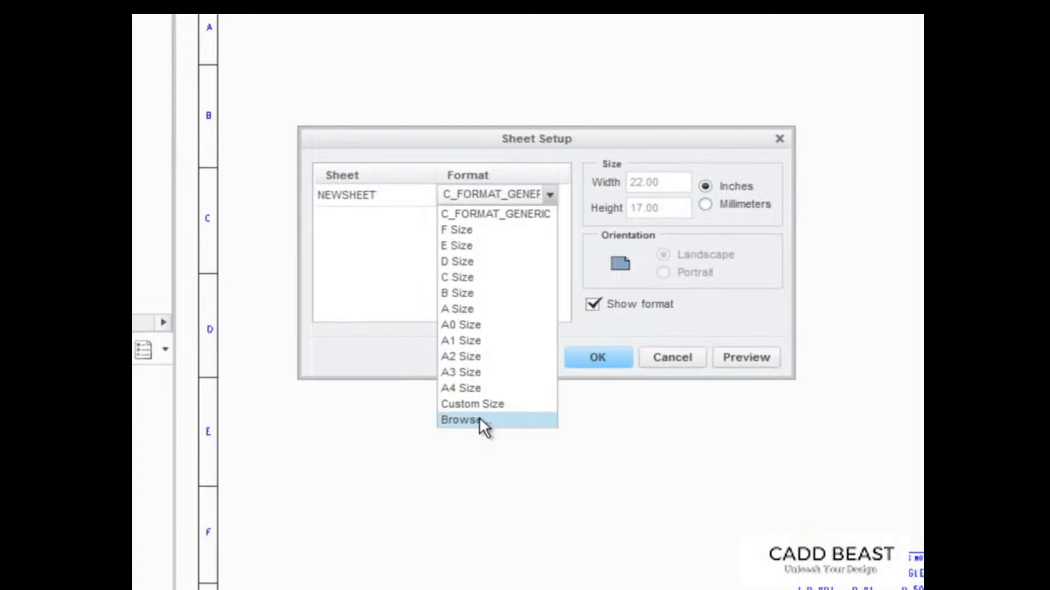
pyautogui.click(480, 419)
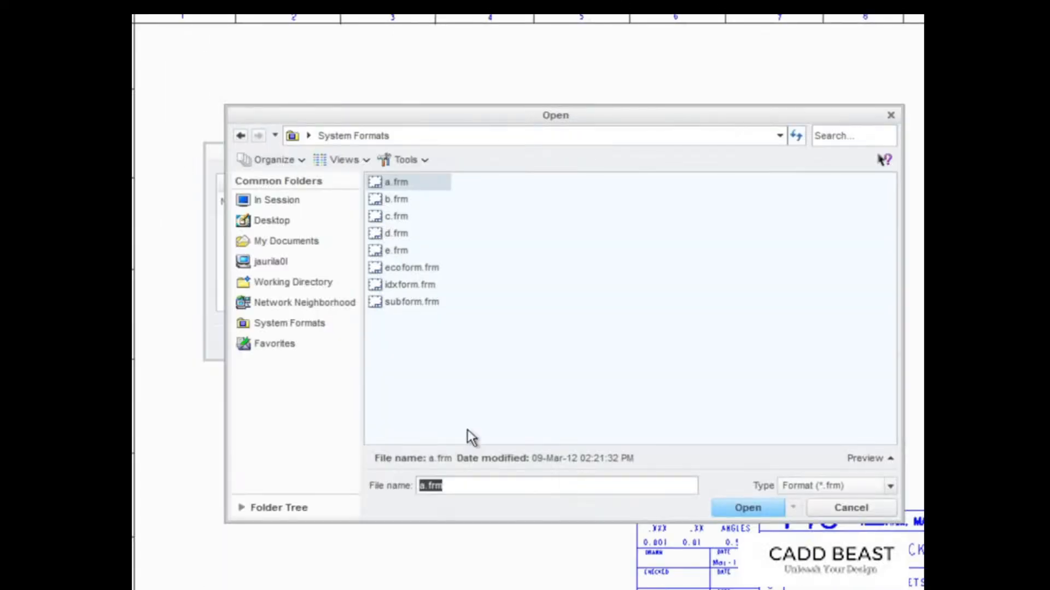
pyautogui.press('Return')
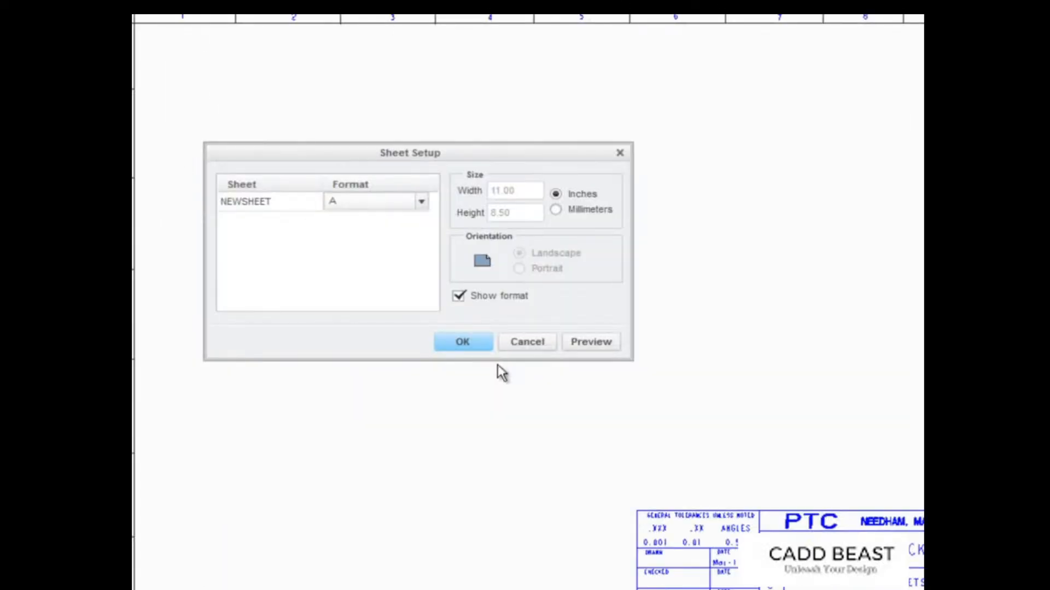
pyautogui.click(474, 343)
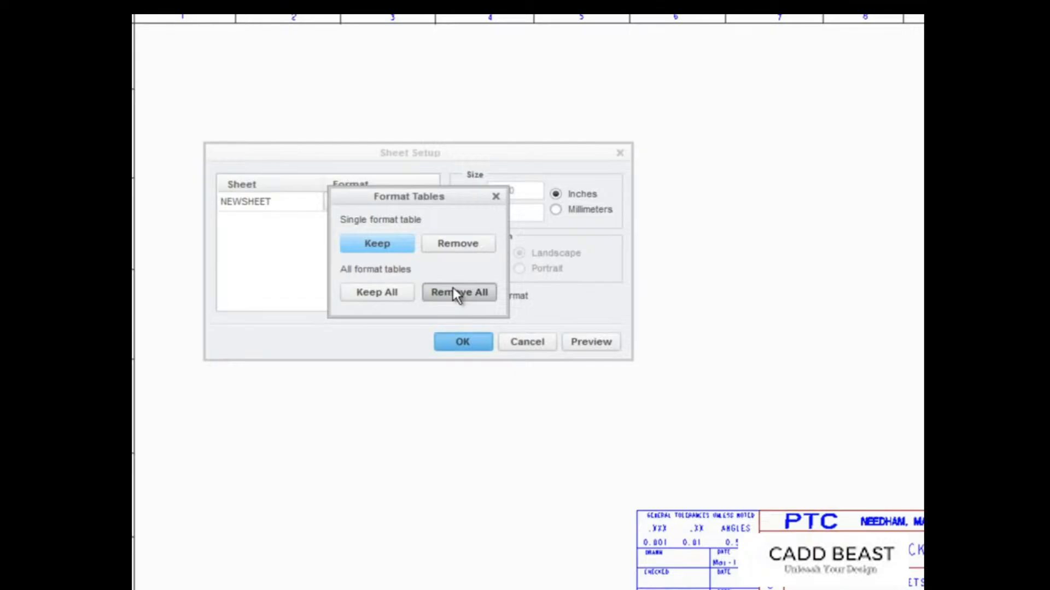
pyautogui.click(453, 292)
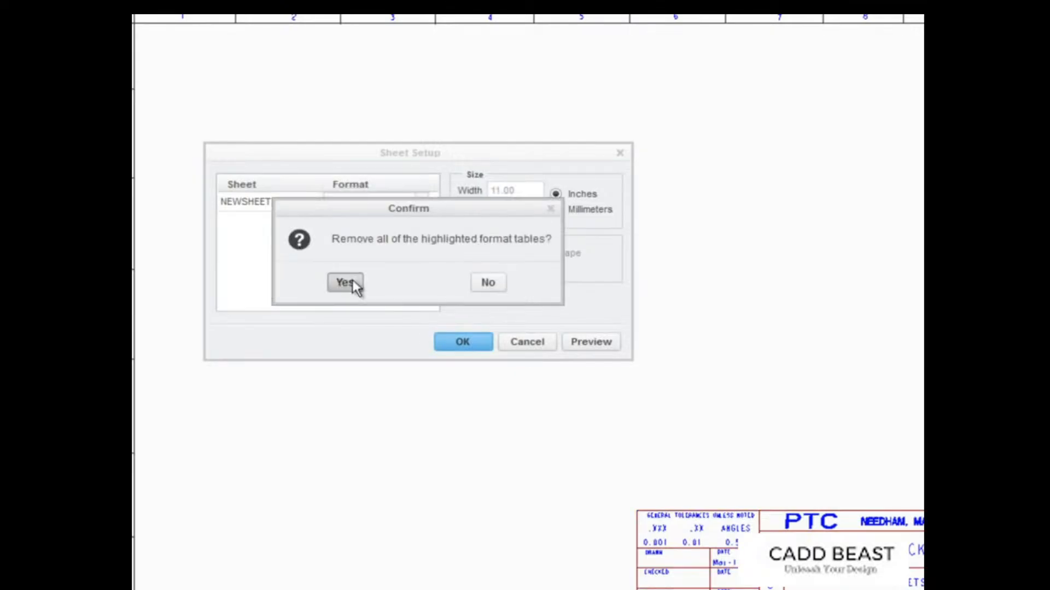
pyautogui.click(352, 281)
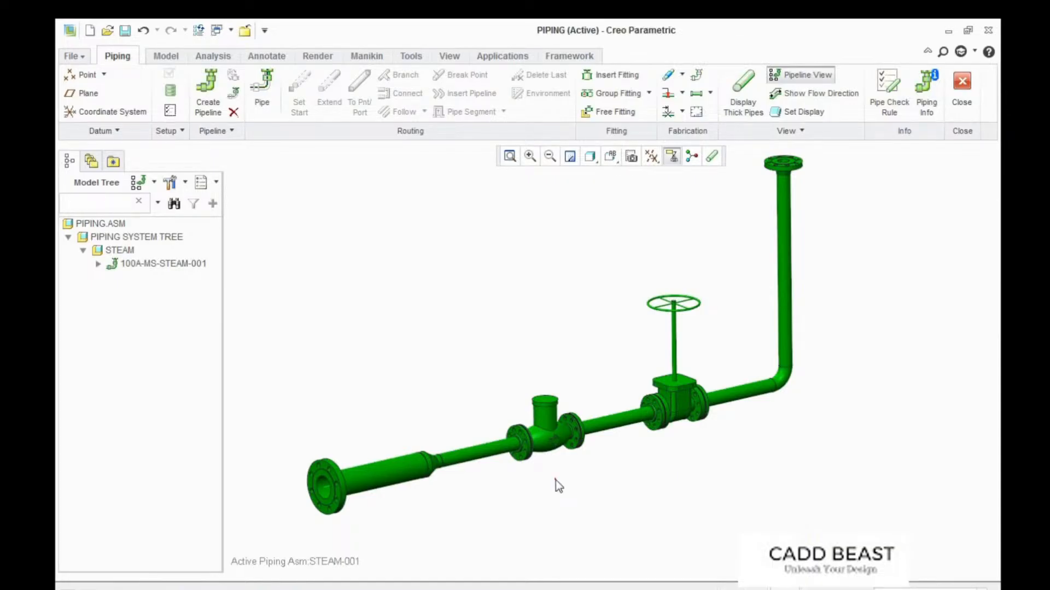
# Show the flow direction of pipeline 100A-MS-STEAM-001 around the flanged valve with the arrow on its body
pyautogui.scroll(5, 555, 480)
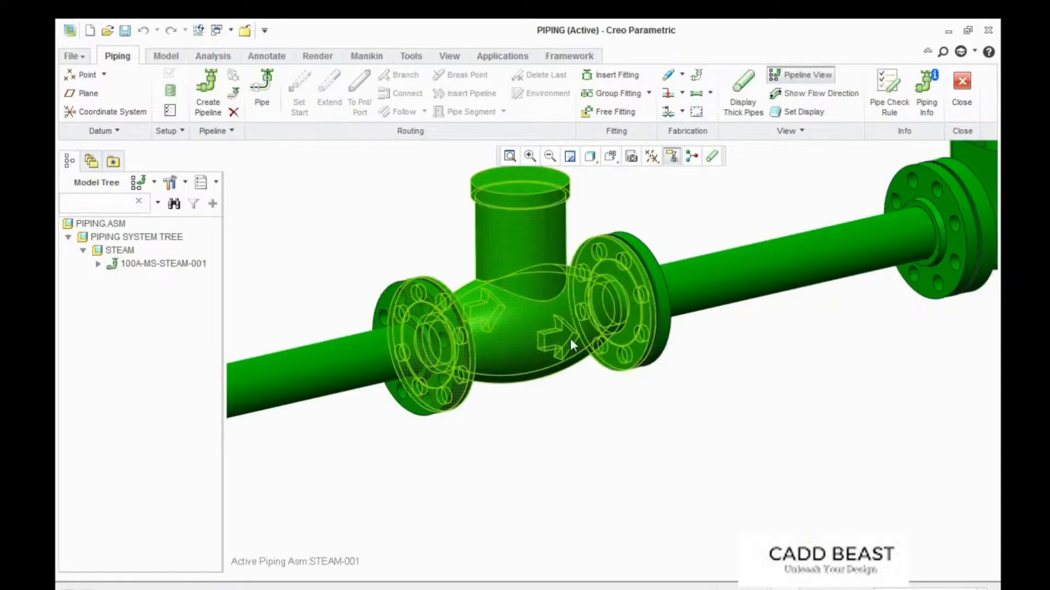
pyautogui.rightClick(141, 264)
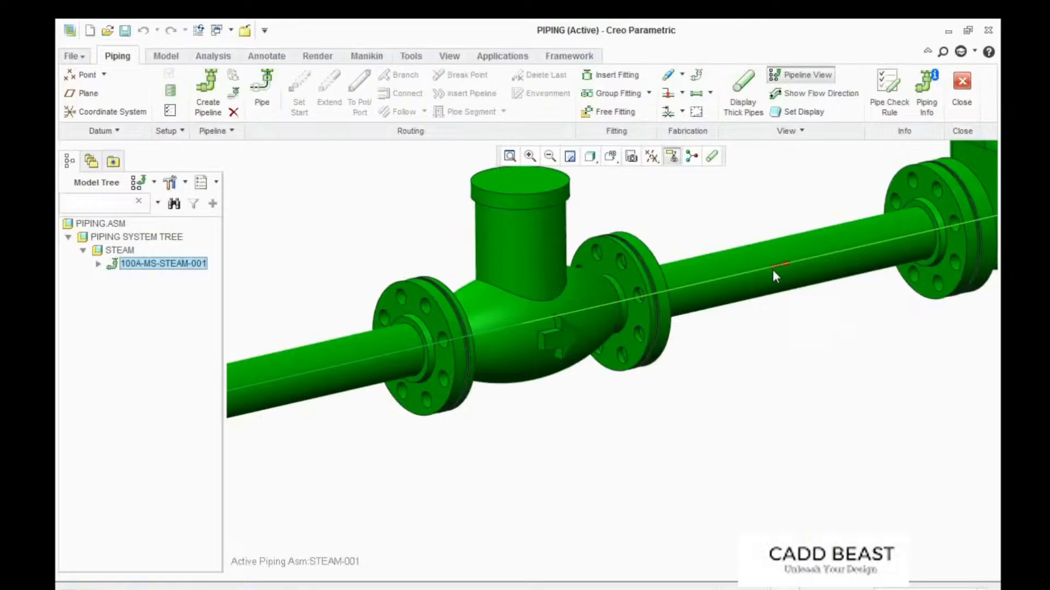
pyautogui.rightClick(133, 264)
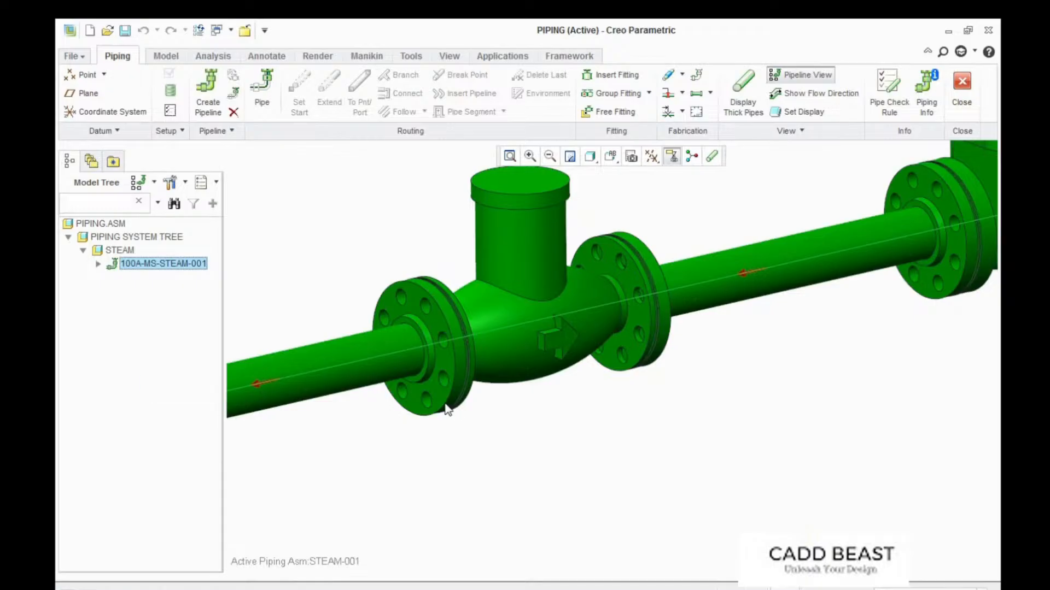
pyautogui.rightClick(141, 264)
pyautogui.moveTo(170, 382)
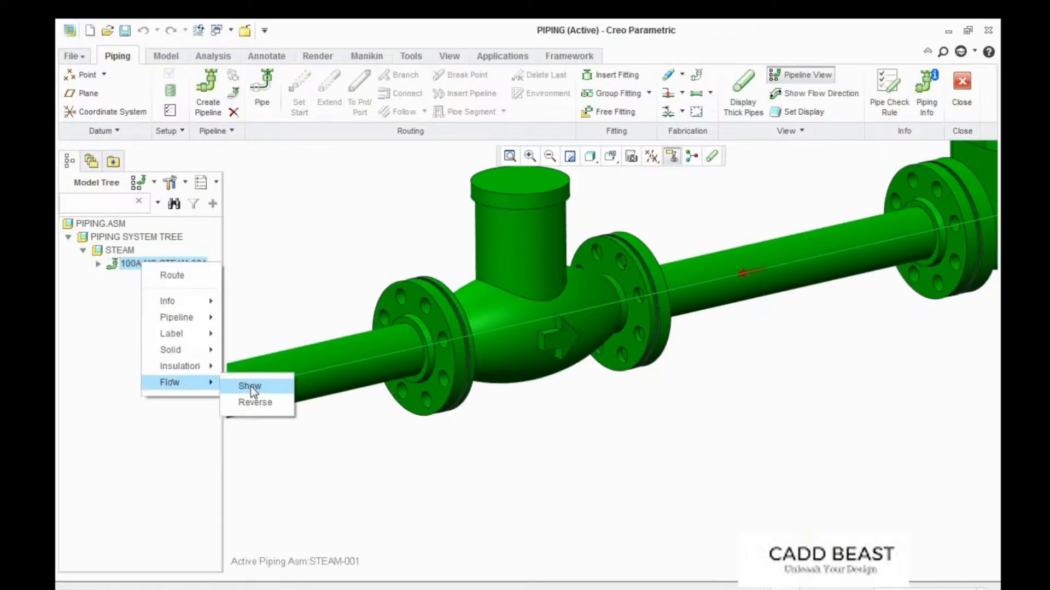
pyautogui.click(250, 386)
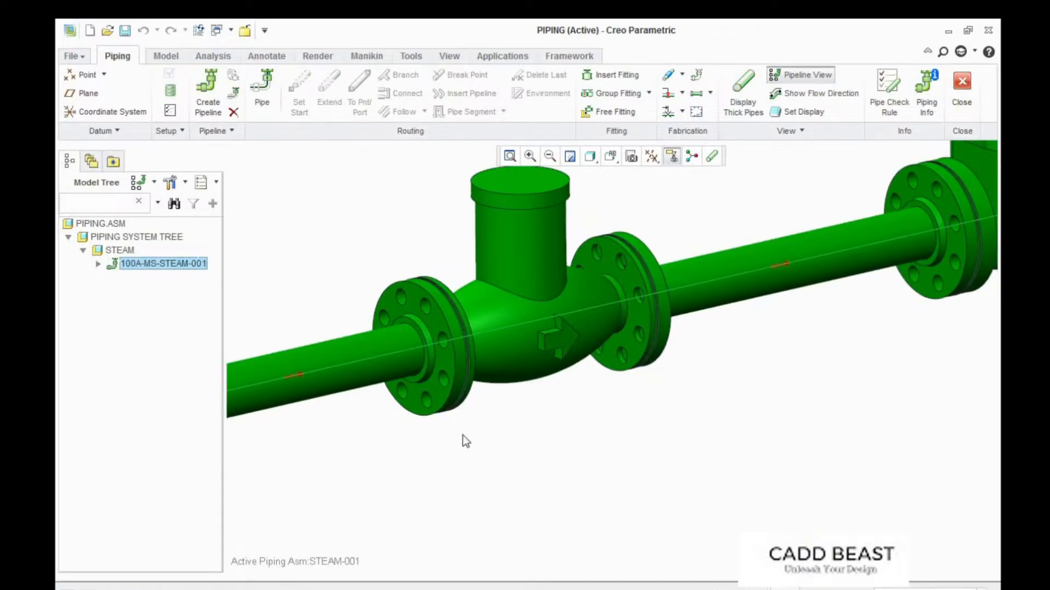